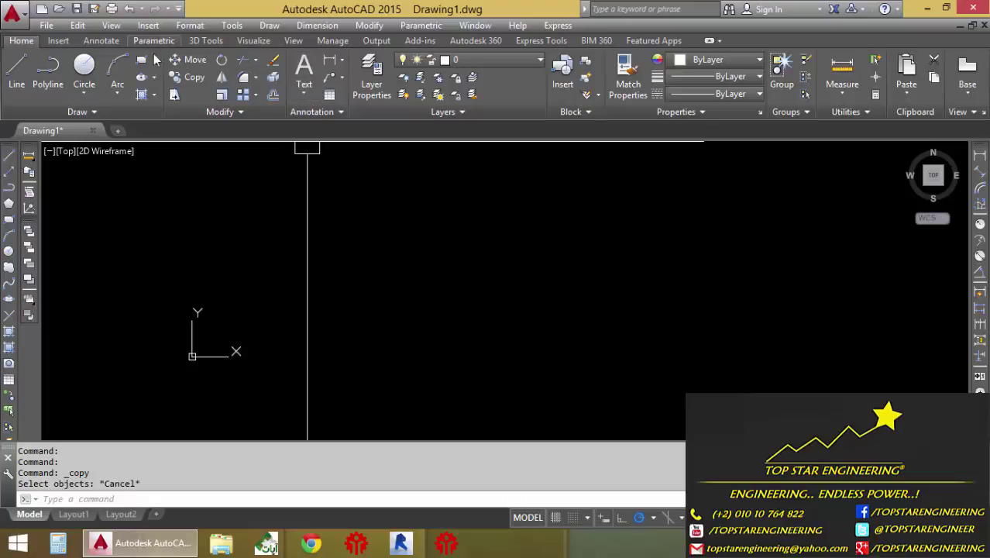
Draw a rectangle, then a circle by centre and radius beneath it.
{"action": "left_click", "coordinate": [245, 114]}
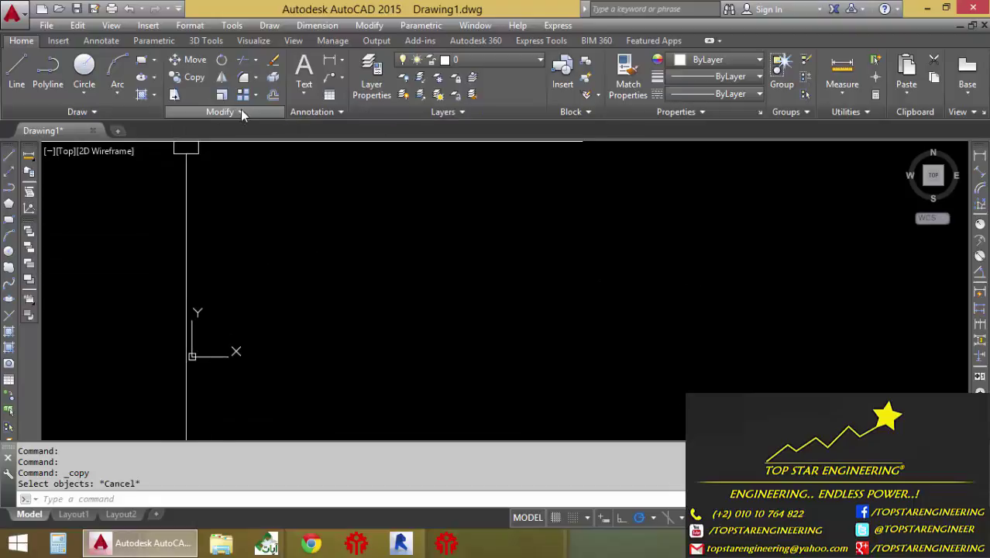
{"action": "left_click", "coordinate": [241, 112]}
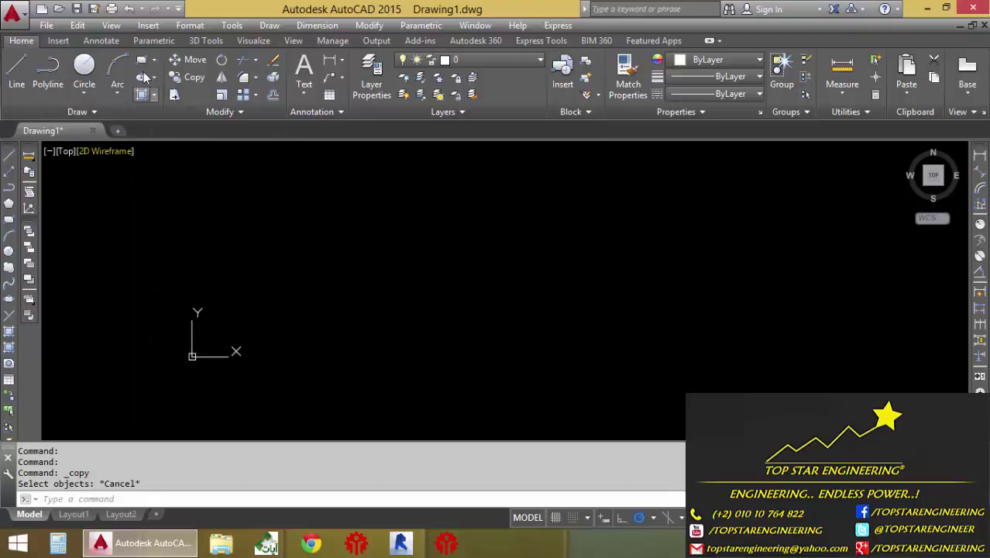
{"action": "left_click", "coordinate": [271, 210]}
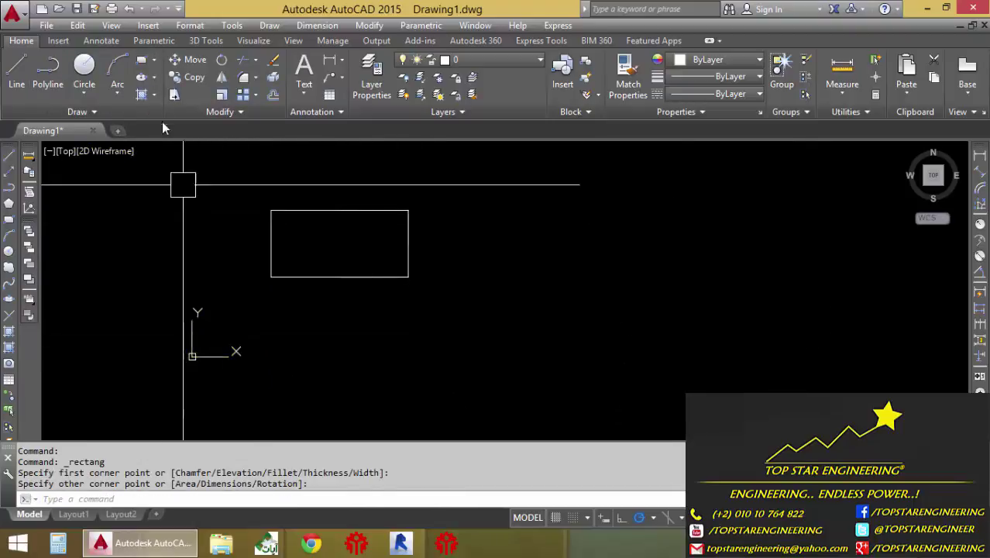
{"action": "left_click", "coordinate": [88, 66]}
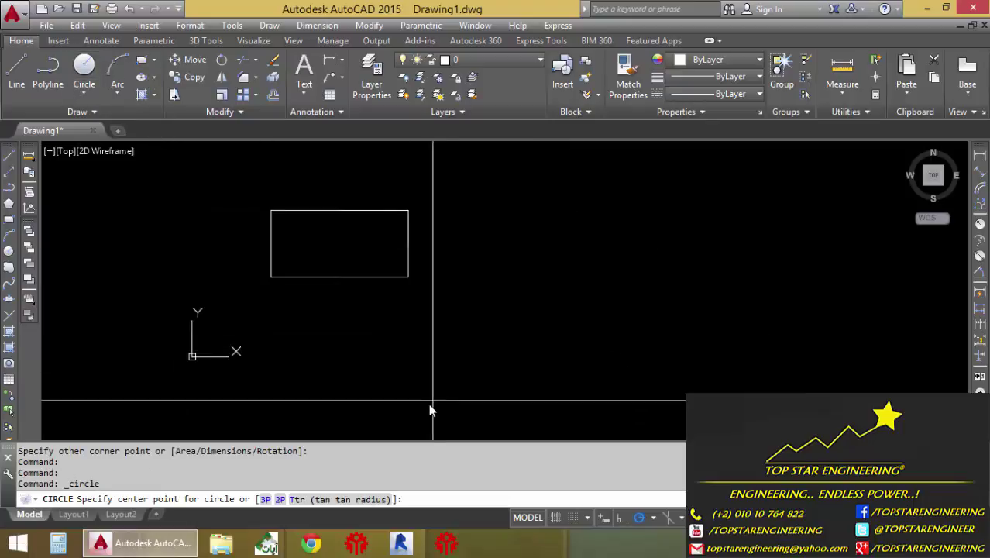
{"action": "left_click", "coordinate": [339, 352]}
{"action": "left_click", "coordinate": [389, 324]}
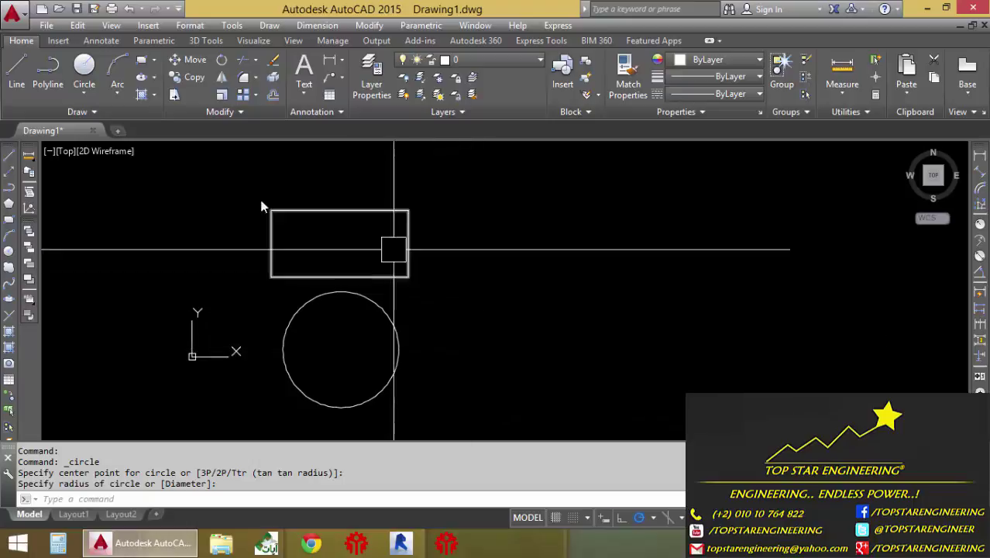
{"action": "left_click", "coordinate": [190, 57]}
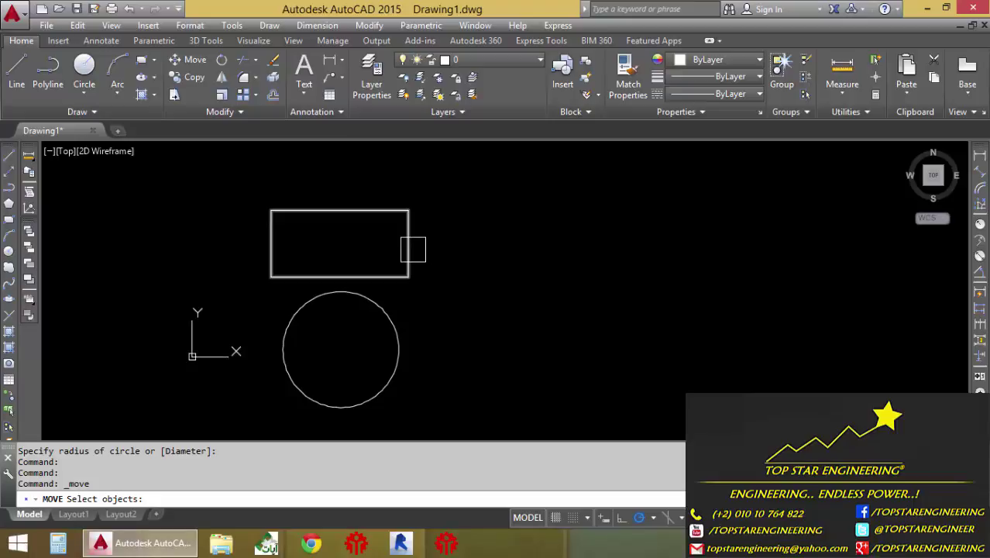
Move the rectangle horizontally to the right of its original position.
{"action": "left_click", "coordinate": [413, 249]}
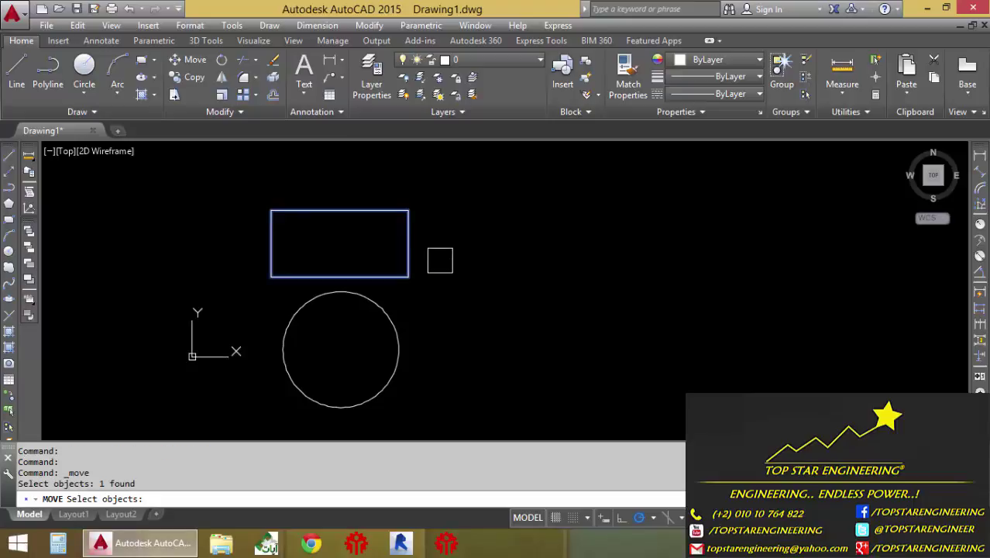
{"action": "key", "text": "Return"}
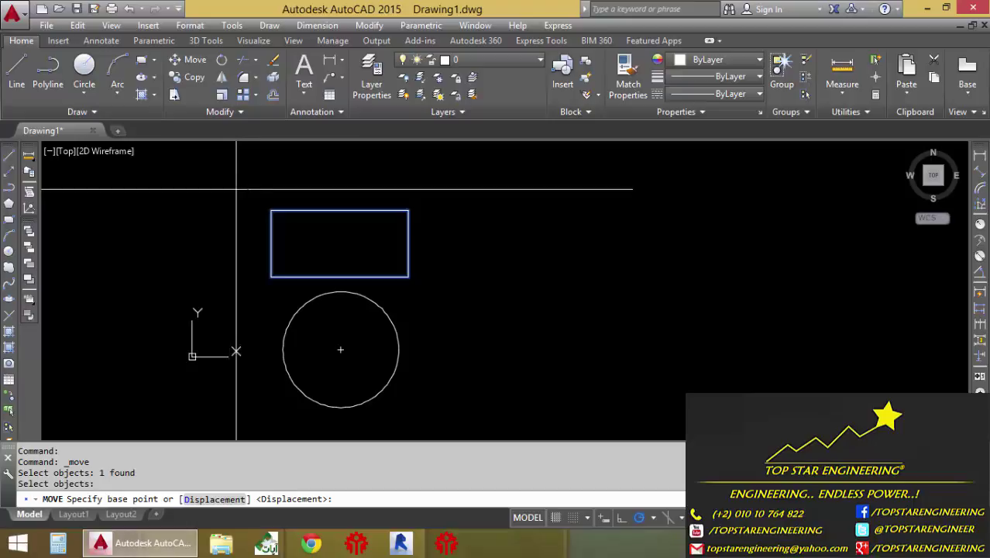
{"action": "left_click", "coordinate": [263, 180]}
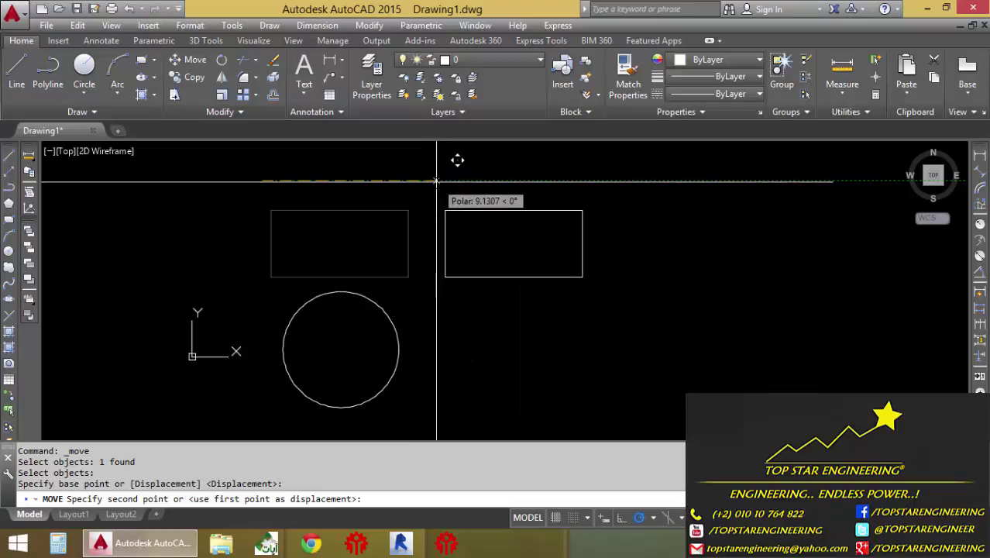
{"action": "left_click", "coordinate": [436, 180]}
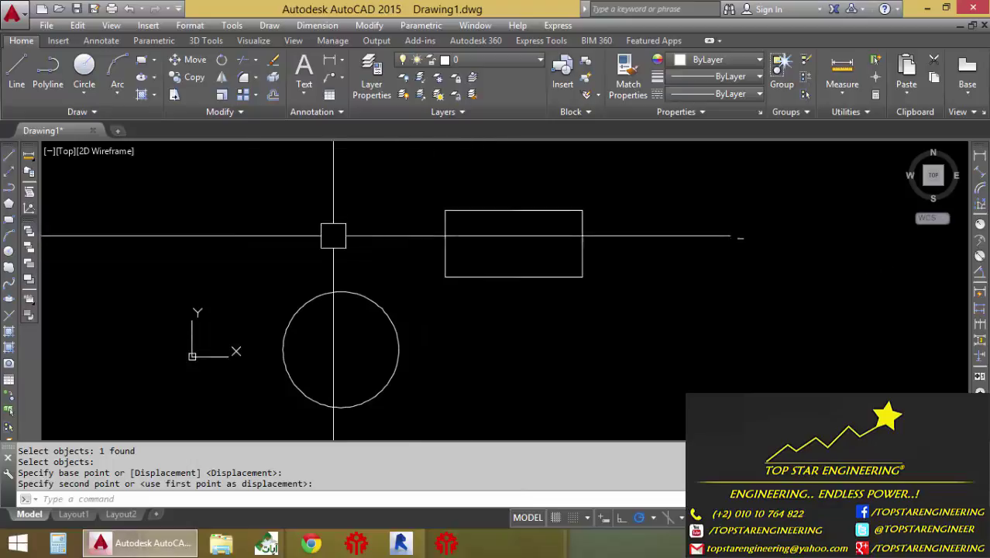
Draw a vertical line down from the rectangle's lower-left corner and colour it red.
{"action": "left_click", "coordinate": [200, 247]}
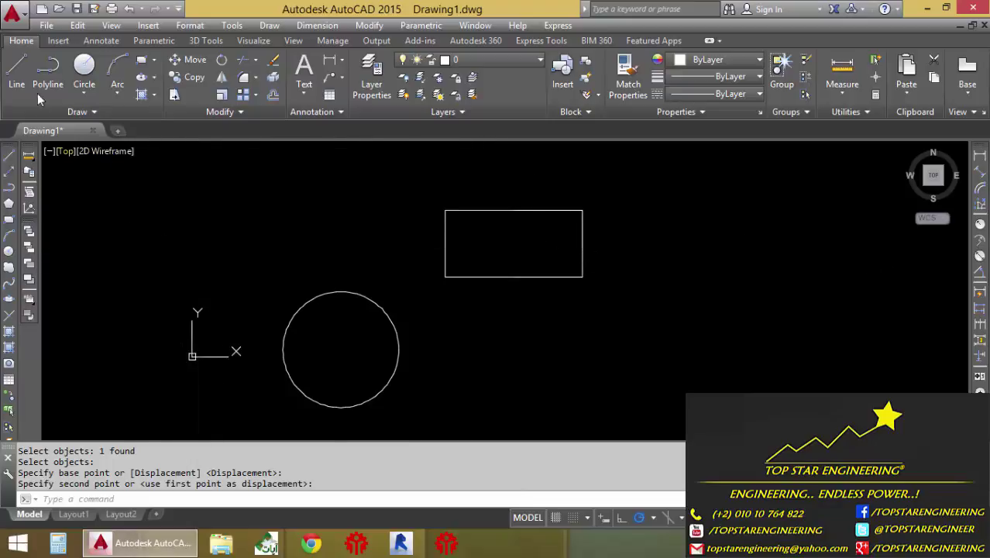
{"action": "left_click", "coordinate": [16, 70]}
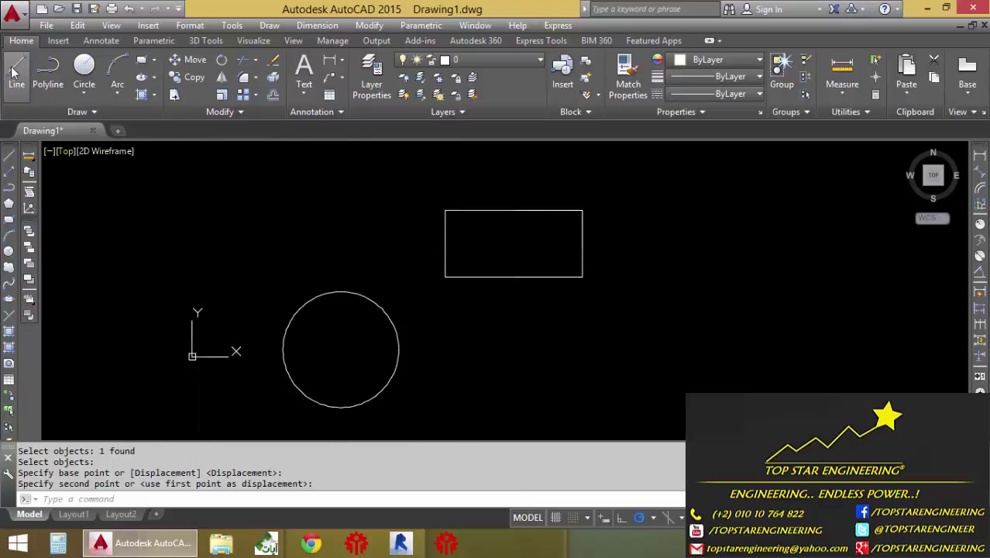
{"action": "left_click", "coordinate": [445, 277]}
{"action": "left_click", "coordinate": [444, 389]}
{"action": "key", "text": "Return"}
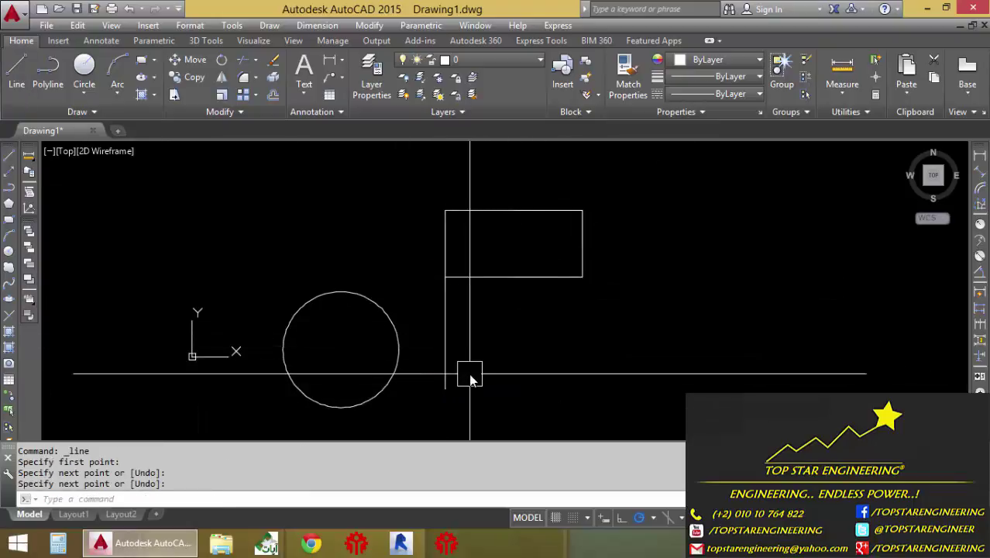
{"action": "left_click", "coordinate": [445, 339]}
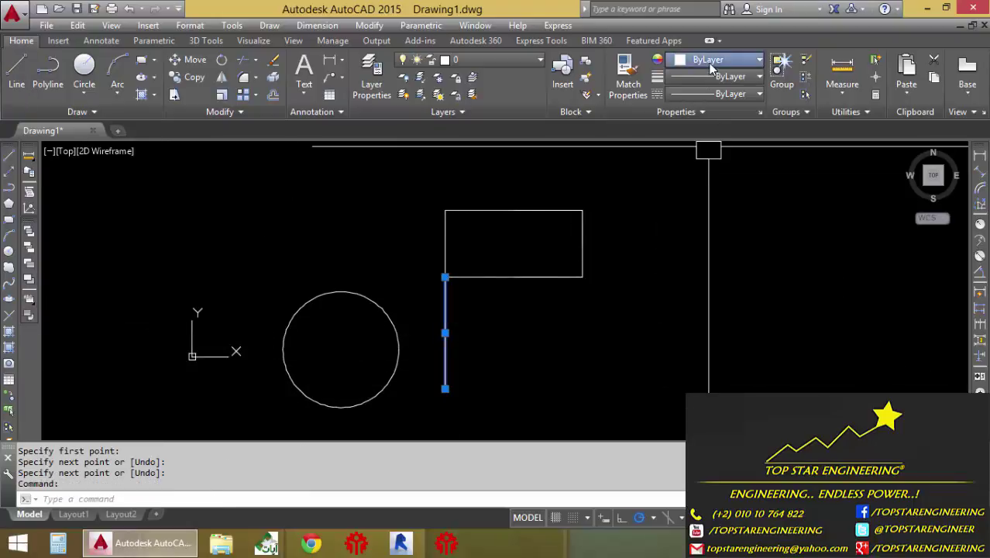
{"action": "left_click", "coordinate": [756, 59]}
{"action": "left_click", "coordinate": [666, 209]}
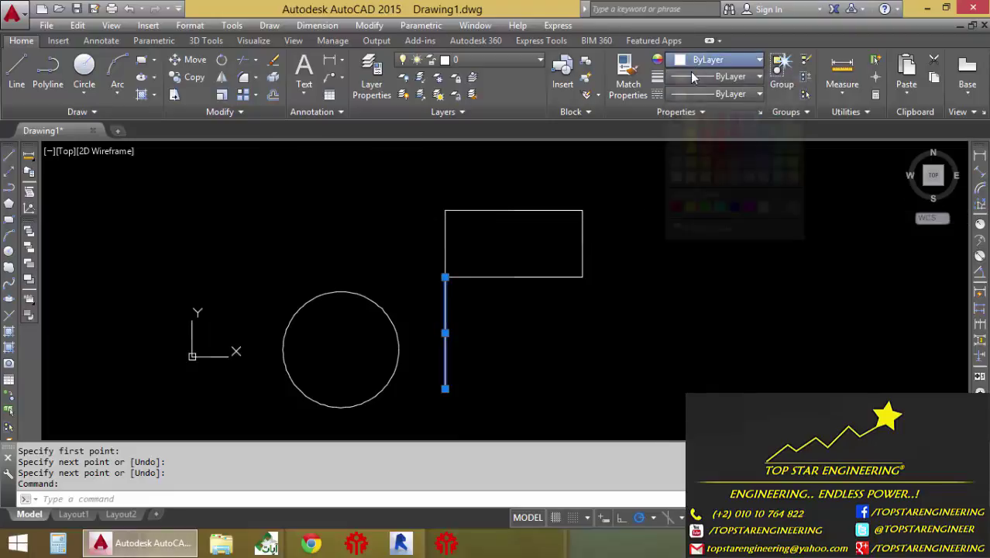
{"action": "left_click", "coordinate": [686, 62]}
{"action": "left_click", "coordinate": [677, 209]}
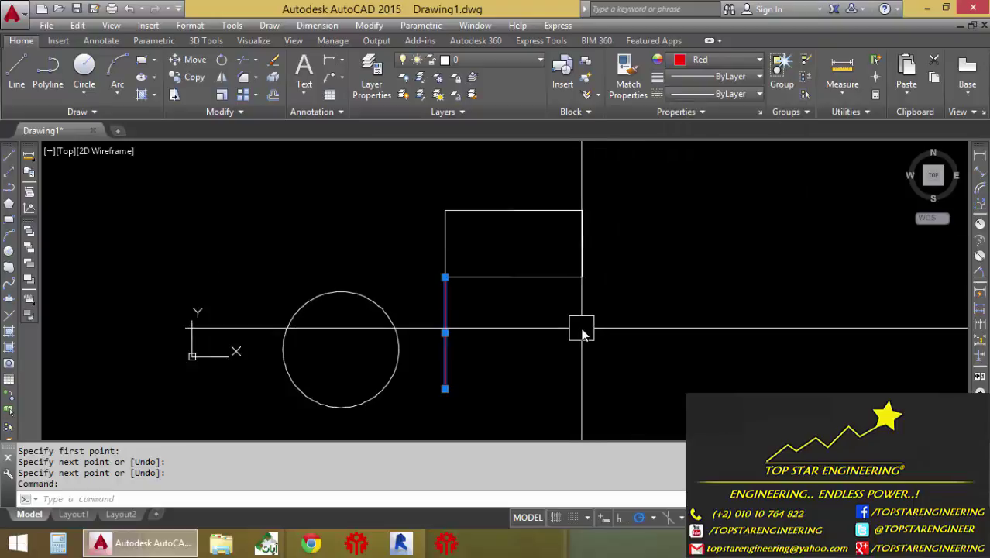
{"action": "key", "text": "Escape"}
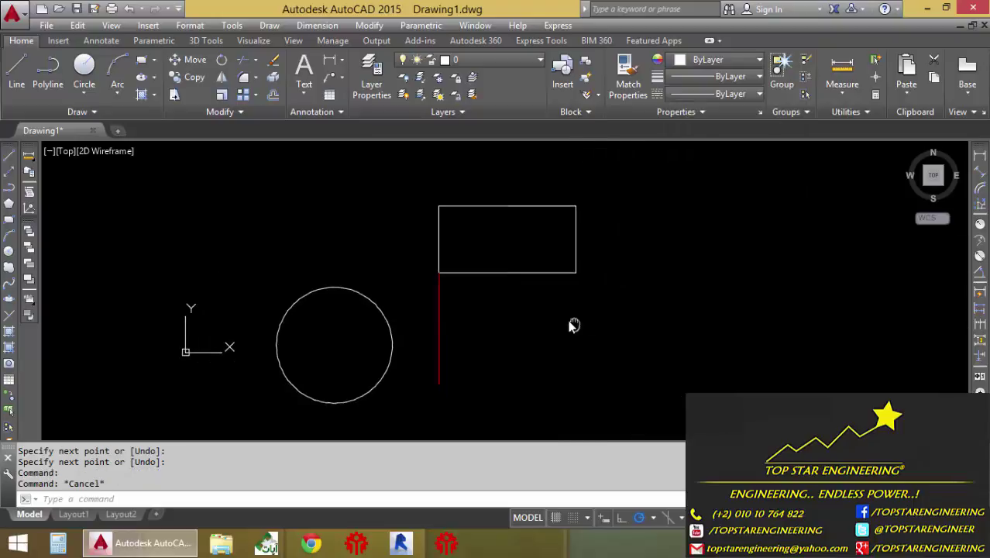
{"action": "middle_click_drag", "start_coordinate": [583, 333], "coordinate": [496, 319]}
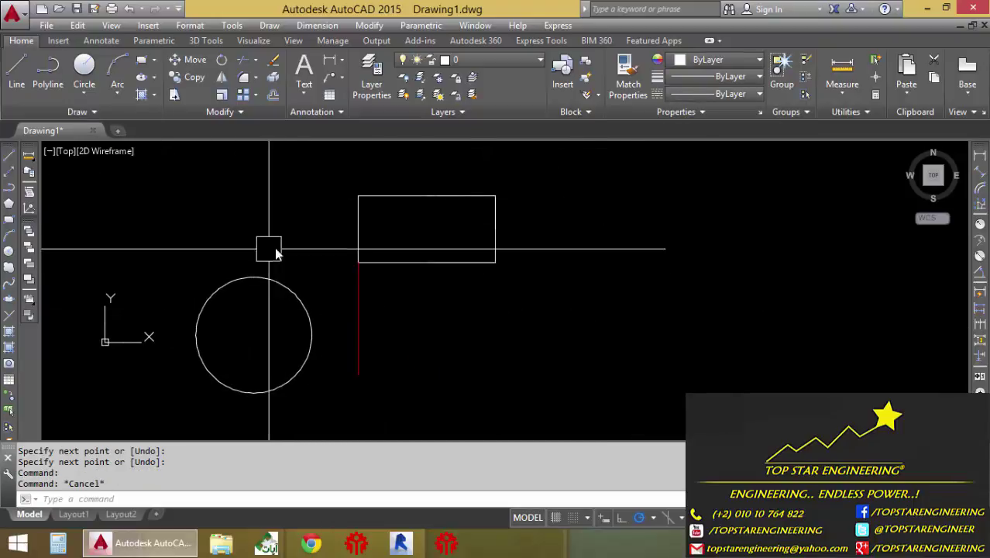
Draw a second vertical line to the rectangle's right and colour it yellow.
{"action": "left_click", "coordinate": [16, 72]}
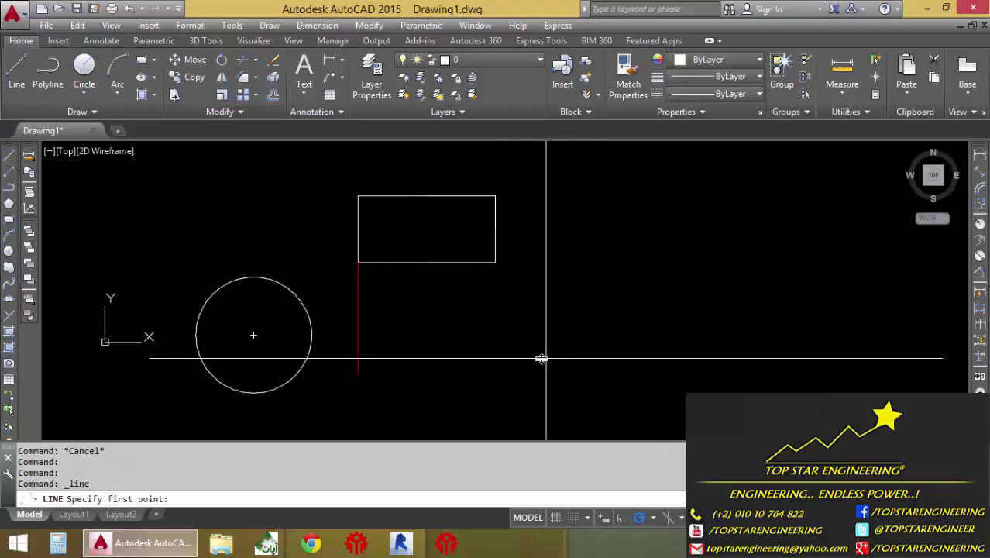
{"action": "left_click", "coordinate": [521, 372]}
{"action": "left_click", "coordinate": [519, 269]}
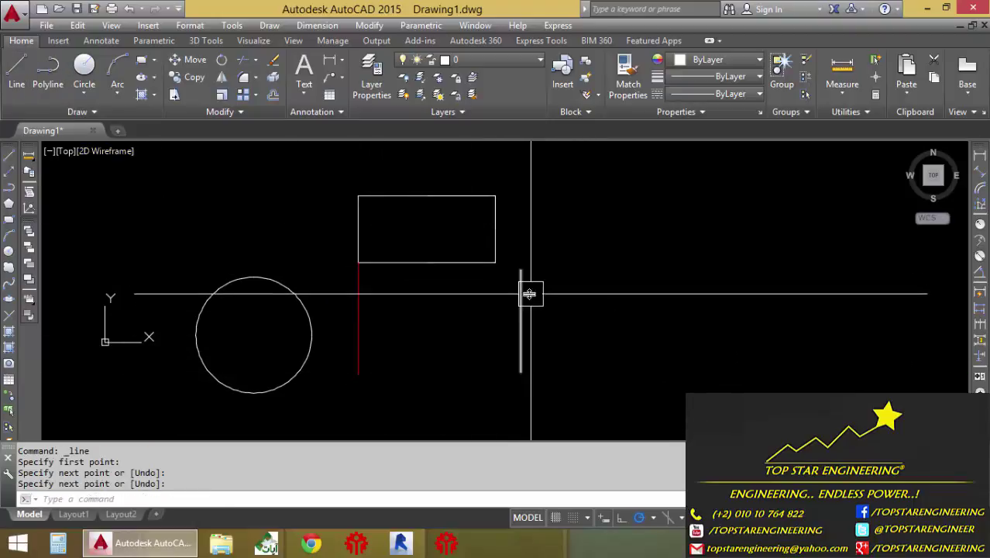
{"action": "key", "text": "Return"}
{"action": "left_click", "coordinate": [519, 310]}
{"action": "left_click", "coordinate": [709, 59]}
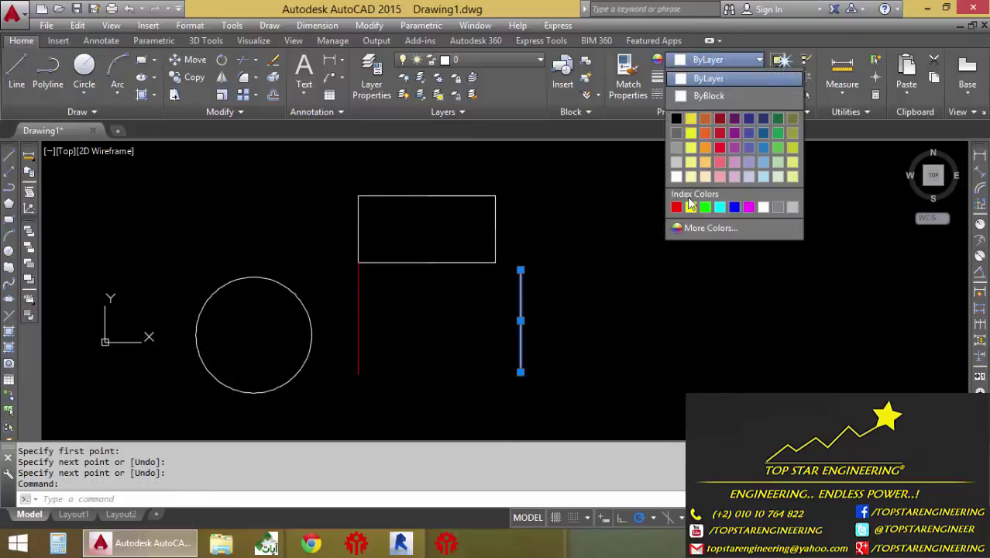
{"action": "left_click", "coordinate": [690, 206]}
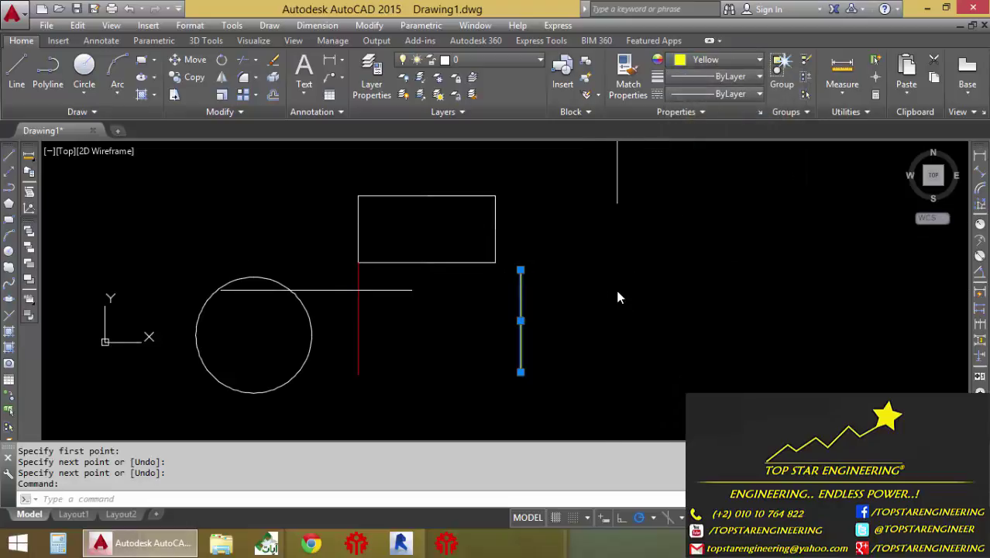
{"action": "key", "text": "Escape"}
{"action": "mouse_move", "coordinate": [617, 293]}
{"action": "middle_mouse_down"}
{"action": "mouse_move", "coordinate": [573, 272]}
{"action": "mouse_move", "coordinate": [480, 275]}
{"action": "middle_mouse_up"}
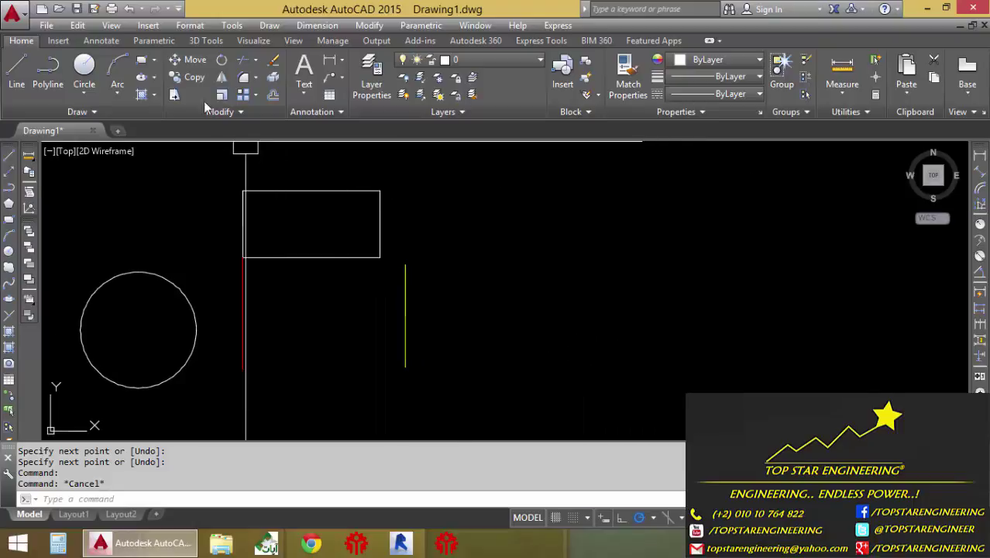
Move the rectangle by its lower-left corner onto the yellow line's top endpoint.
{"action": "left_click", "coordinate": [191, 60]}
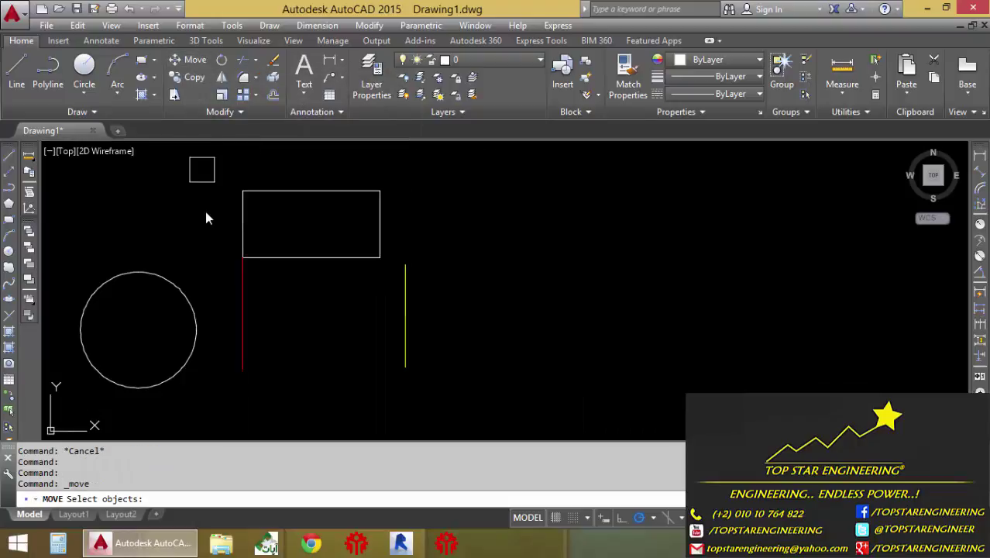
{"action": "left_click", "coordinate": [280, 256]}
{"action": "key", "text": "Return"}
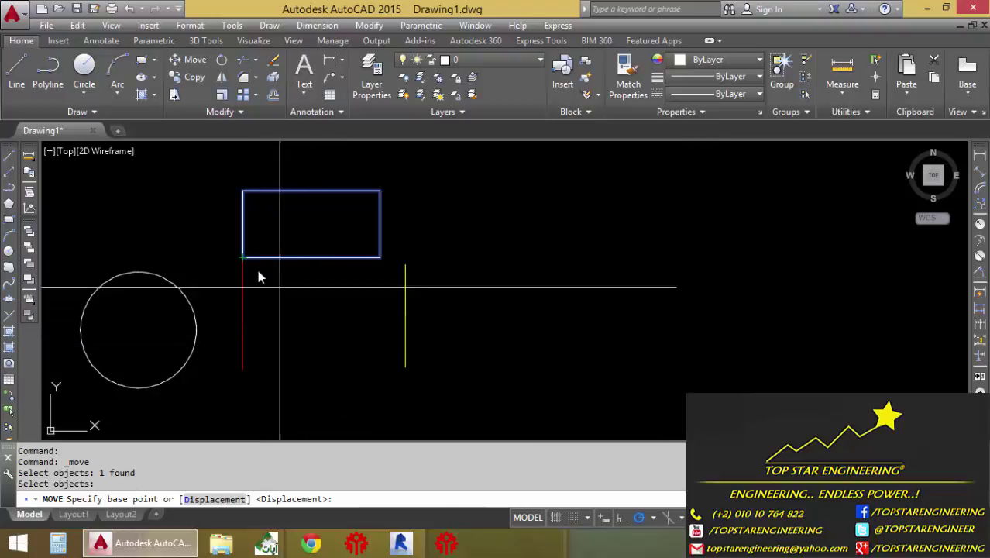
{"action": "left_click", "coordinate": [242, 257]}
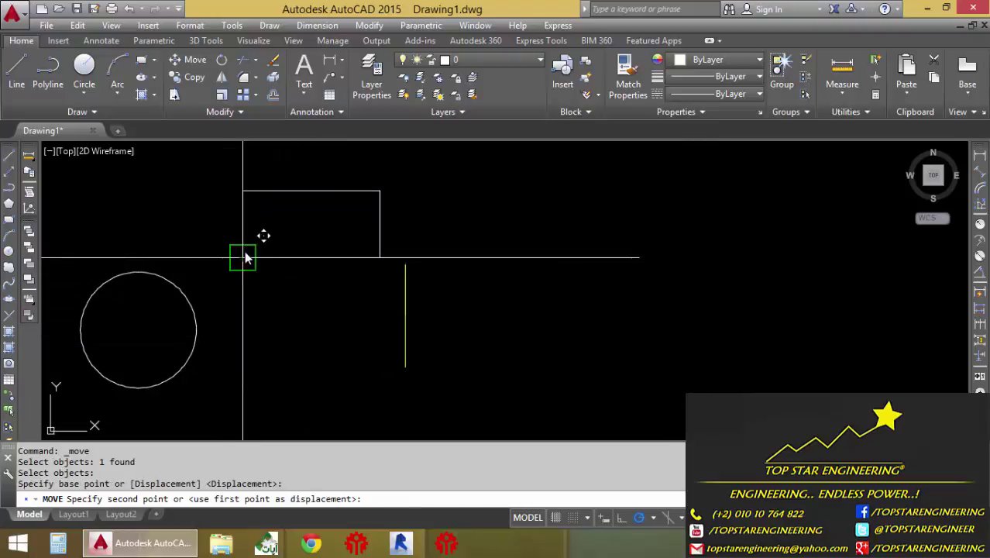
{"action": "left_click", "coordinate": [405, 265]}
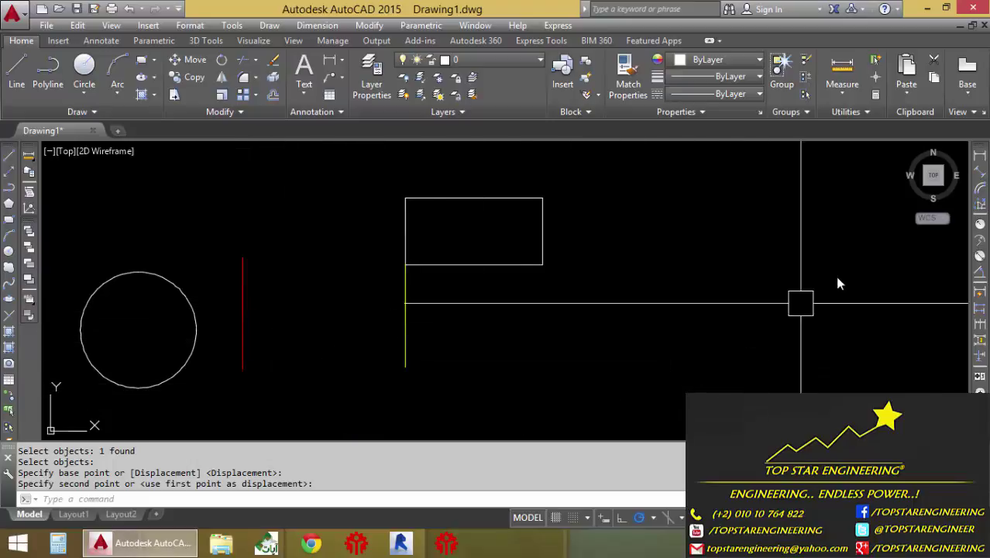
{"action": "mouse_move", "coordinate": [568, 301]}
{"action": "middle_mouse_down"}
{"action": "mouse_move", "coordinate": [506, 282]}
{"action": "mouse_move", "coordinate": [357, 285]}
{"action": "middle_mouse_up"}
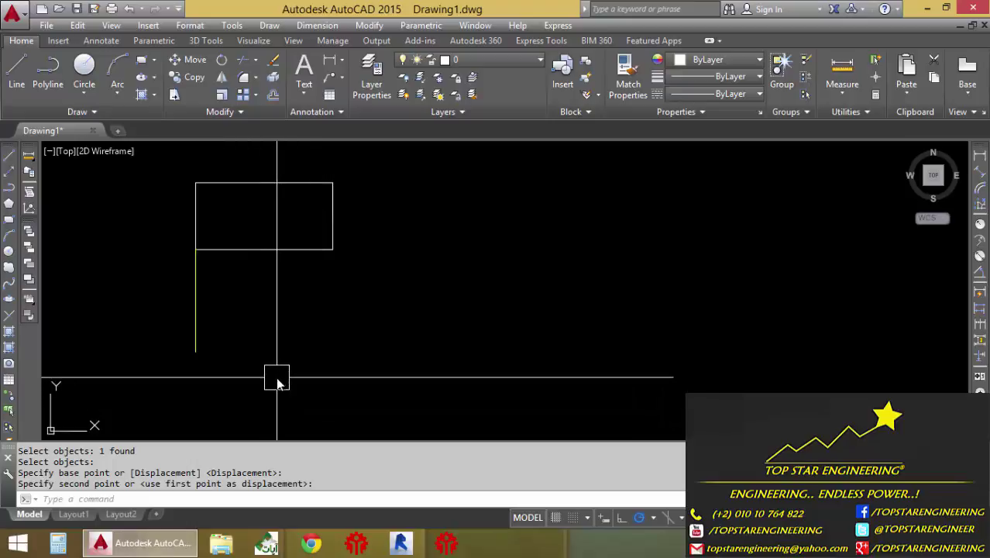
Move the selected rectangle exactly 10 units to the right using M.
{"action": "left_click", "coordinate": [296, 251]}
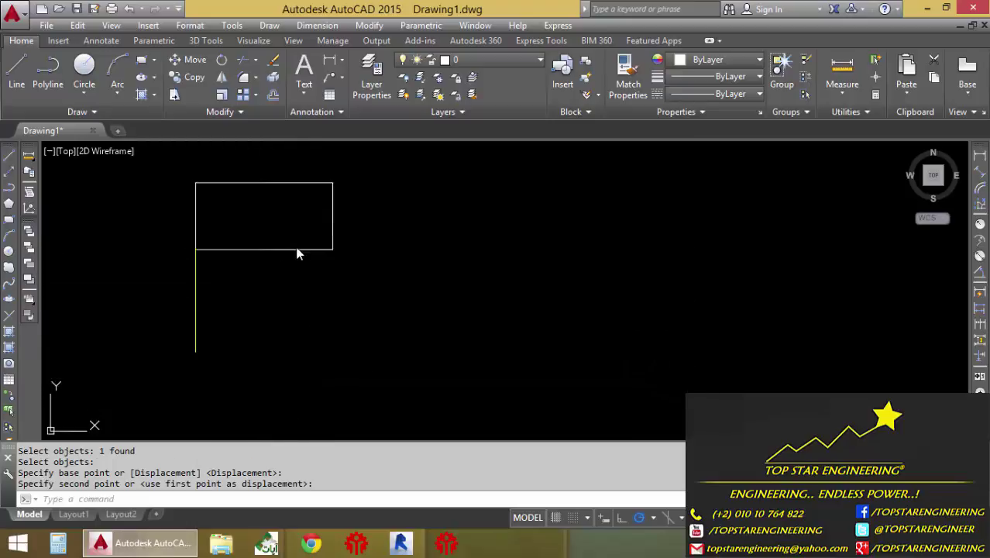
{"action": "left_click", "coordinate": [296, 250]}
{"action": "type", "text": "m"}
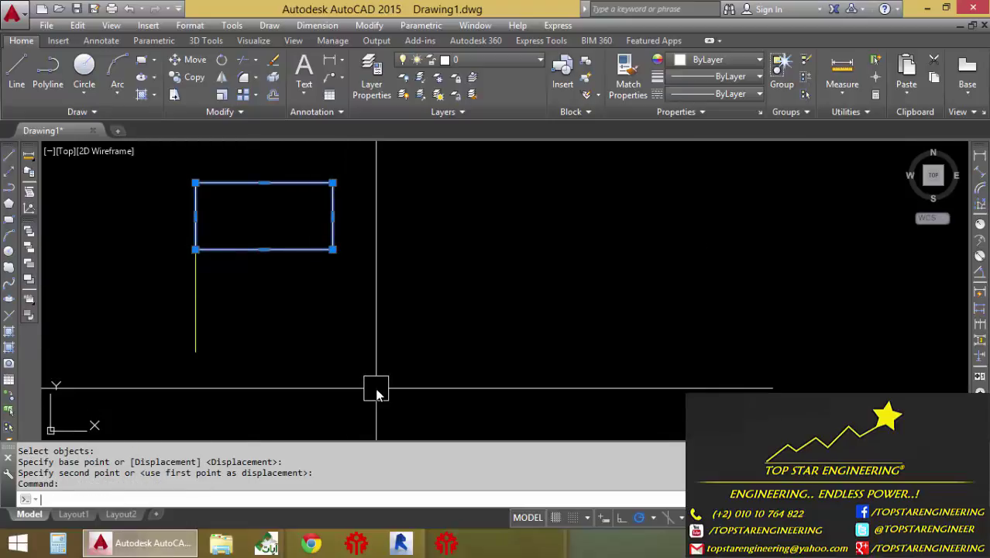
{"action": "key", "text": "Return"}
{"action": "left_click", "coordinate": [329, 350]}
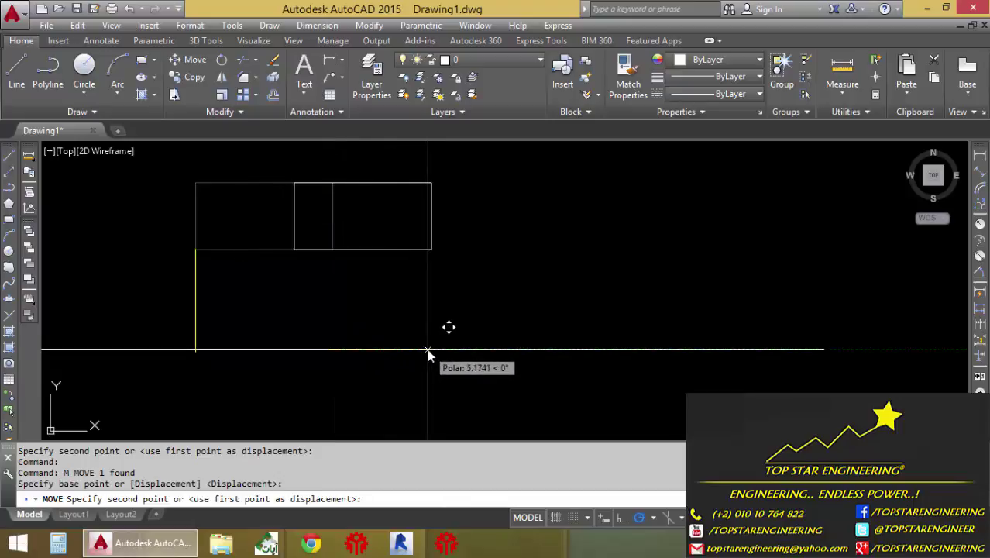
{"action": "type", "text": "1"}
{"action": "type", "text": "0"}
{"action": "key", "text": "Return"}
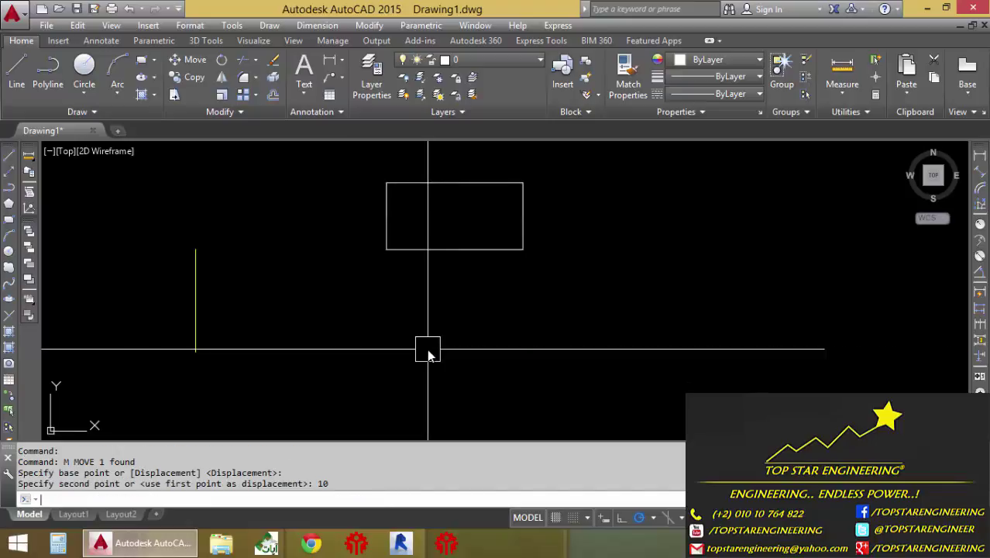
{"action": "left_click", "coordinate": [980, 156]}
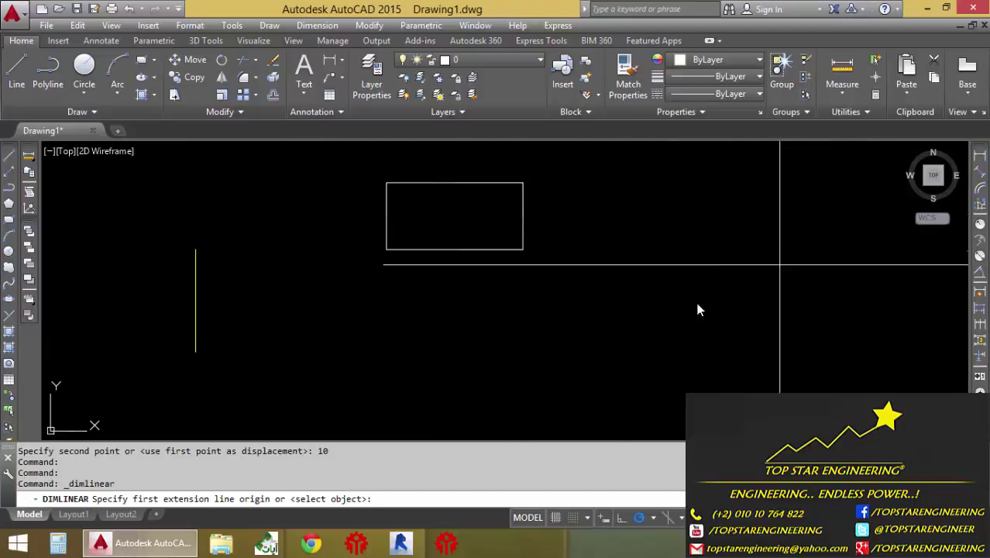
{"action": "left_click", "coordinate": [390, 251]}
{"action": "left_click", "coordinate": [197, 250]}
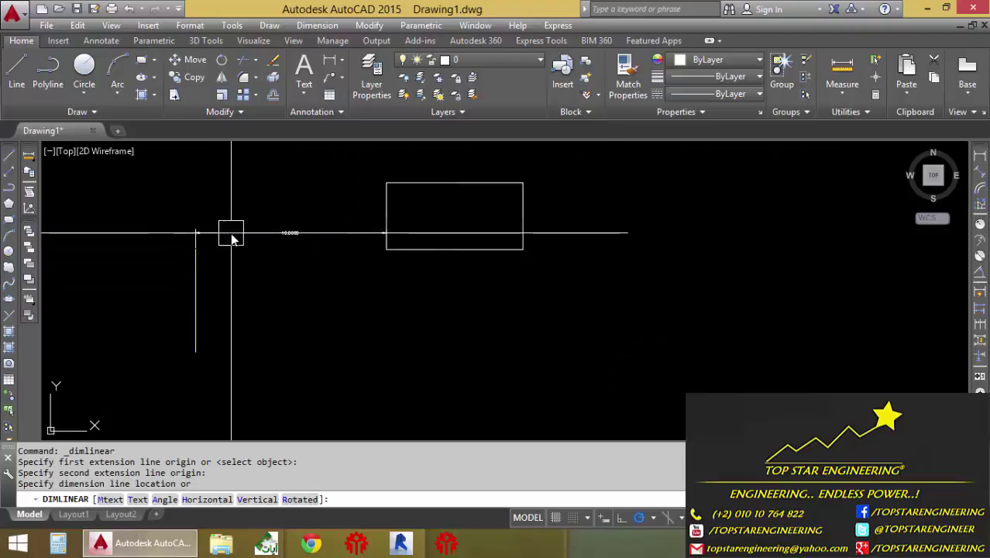
{"action": "left_click", "coordinate": [231, 233]}
{"action": "scroll", "coordinate": [279, 235], "scroll_direction": "up", "scroll_amount": 3}
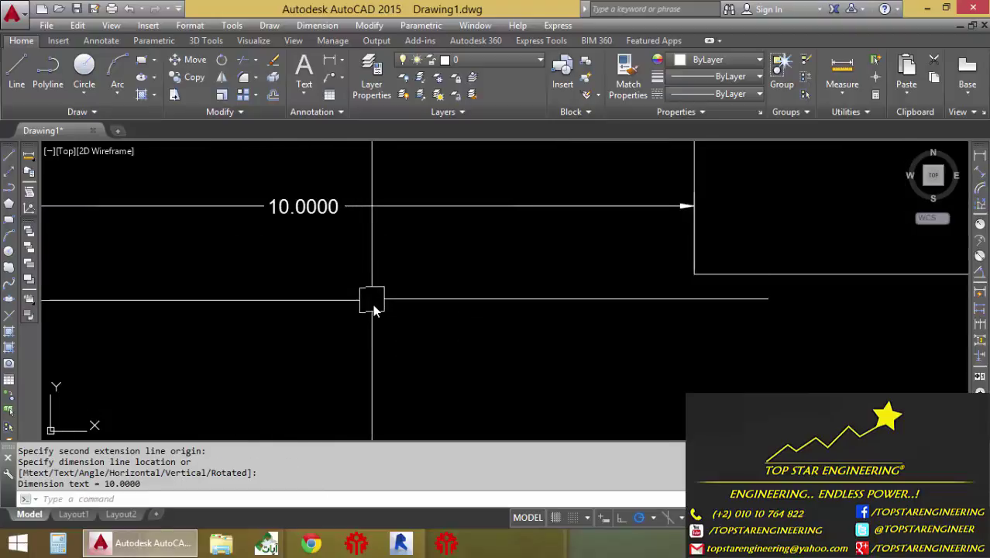
{"action": "scroll", "coordinate": [374, 308], "scroll_direction": "down", "scroll_amount": 3}
{"action": "left_click", "coordinate": [403, 284]}
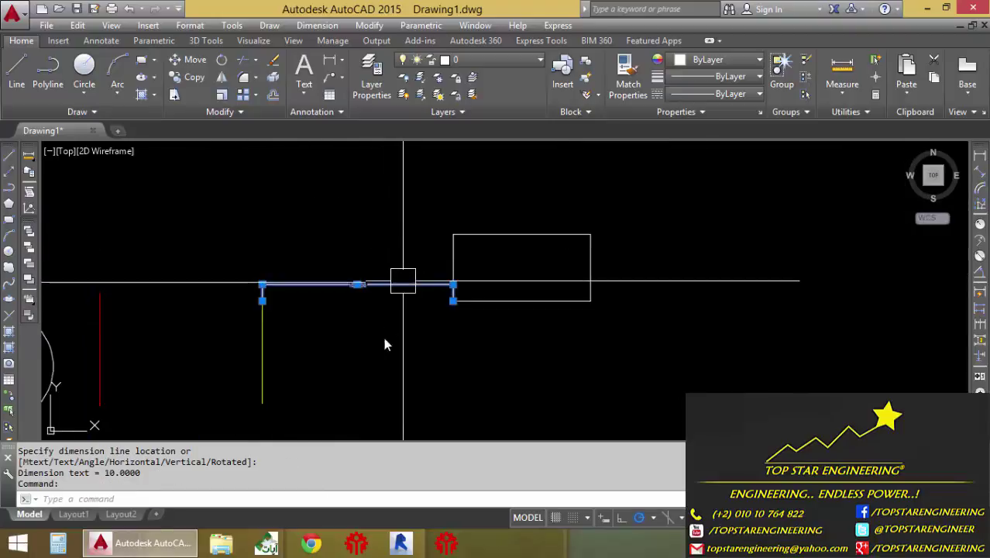
{"action": "key", "text": "Delete"}
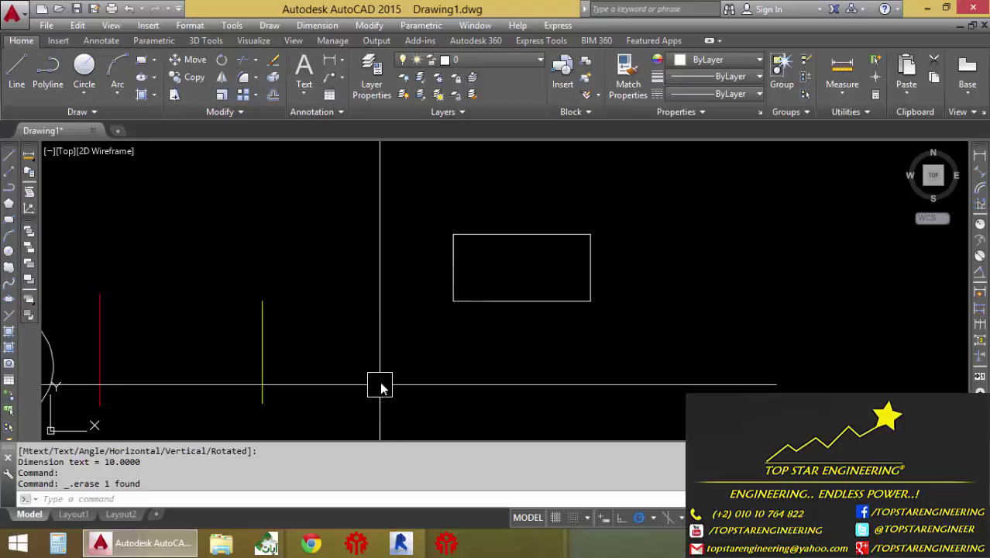
{"action": "scroll", "coordinate": [379, 388], "scroll_direction": "down", "scroll_amount": 2}
{"action": "middle_click_drag", "start_coordinate": [396, 368], "coordinate": [430, 345]}
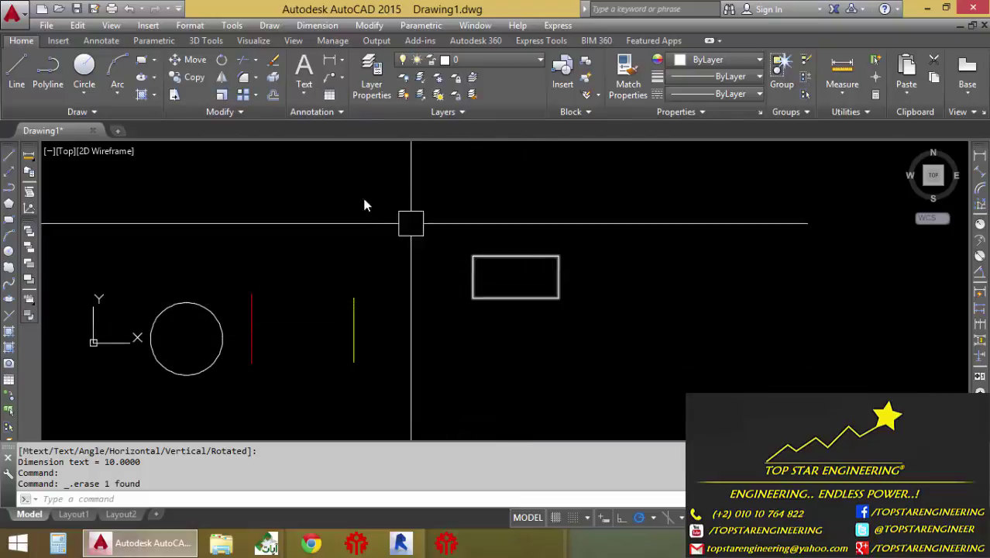
Start copying the rectangle with its lower-right corner as the base point.
{"action": "left_click", "coordinate": [185, 79]}
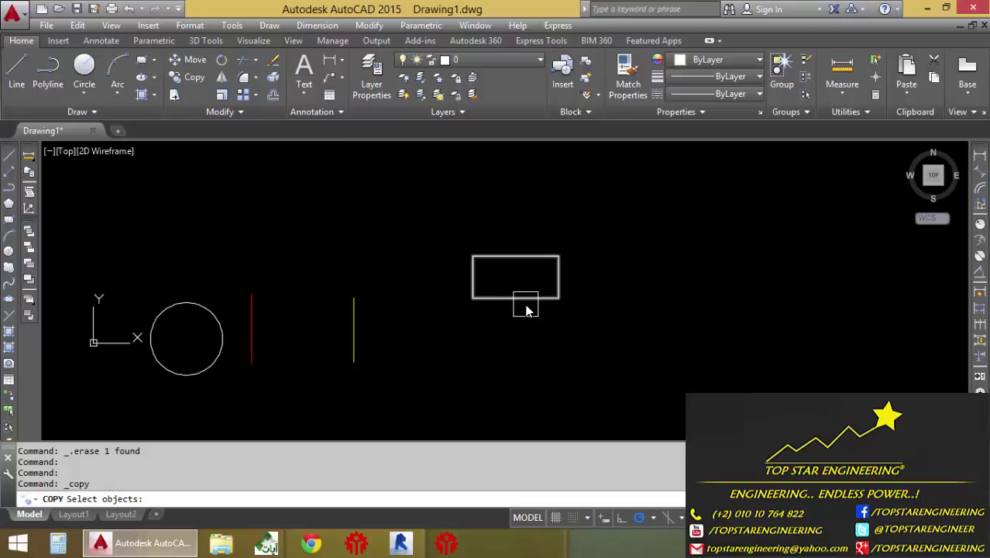
{"action": "left_click", "coordinate": [526, 304]}
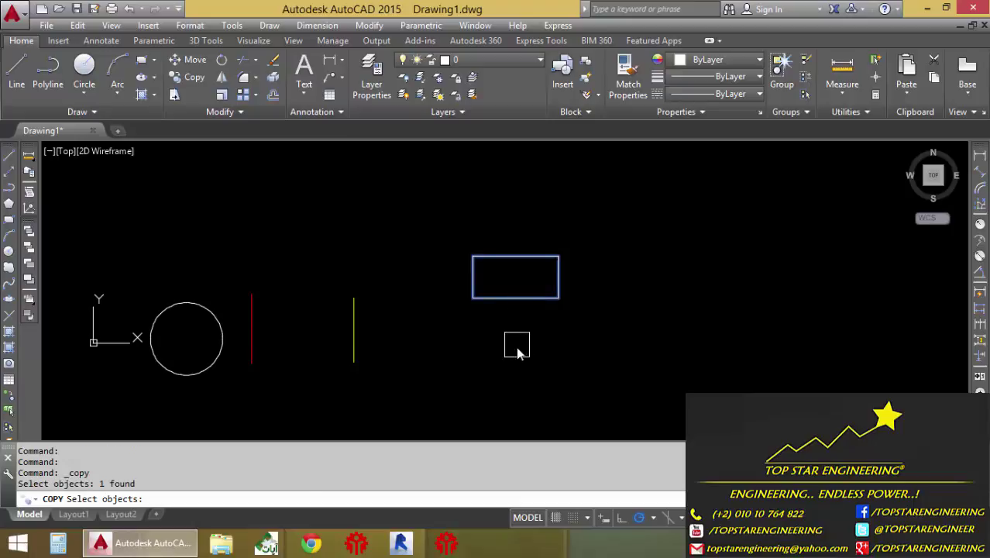
{"action": "key", "text": "Return"}
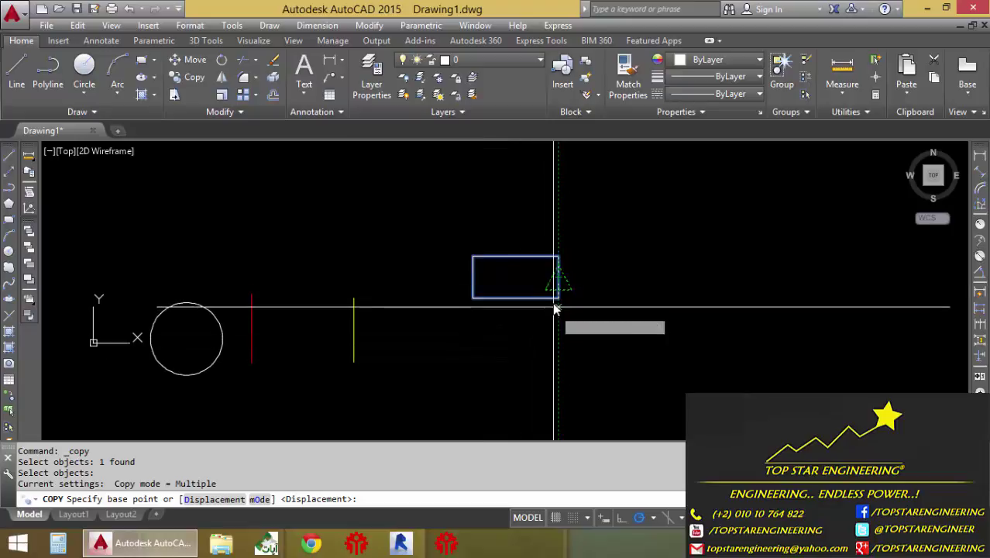
{"action": "scroll", "coordinate": [556, 306], "scroll_direction": "up", "scroll_amount": 4}
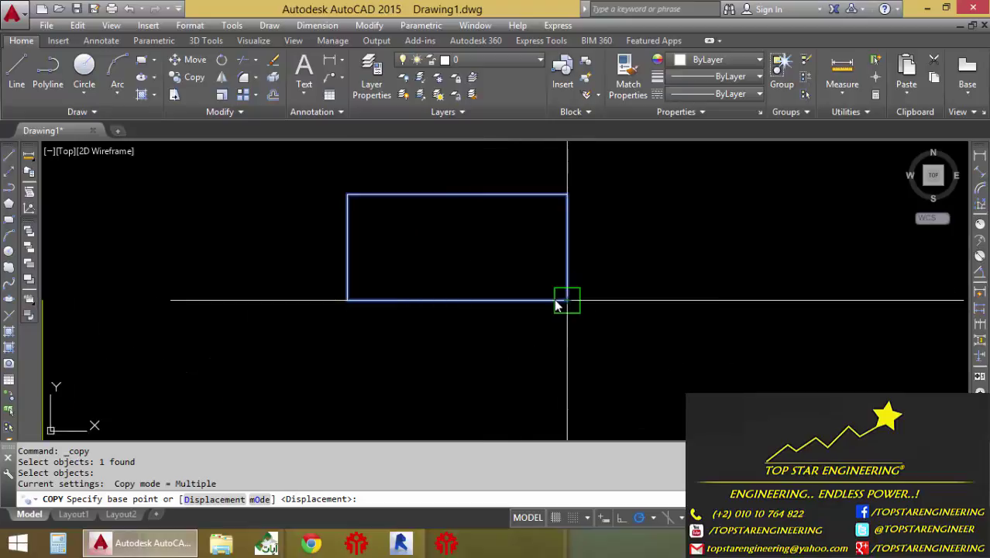
{"action": "left_click", "coordinate": [567, 300]}
{"action": "scroll", "coordinate": [561, 301], "scroll_direction": "down", "scroll_amount": 2}
{"action": "scroll", "coordinate": [560, 301], "scroll_direction": "down", "scroll_amount": 2}
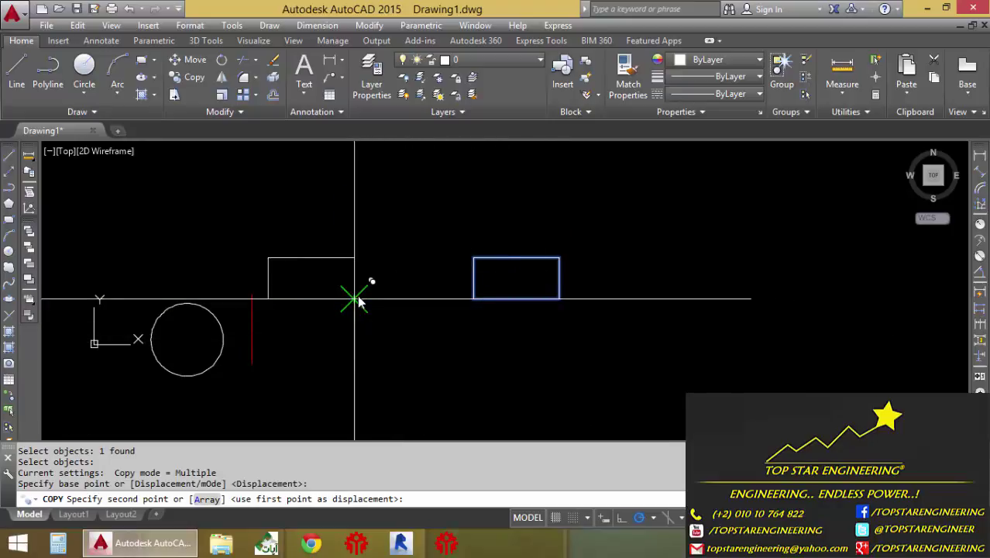
Place copies on the yellow line, upper left, along the top, and near the bottom.
{"action": "left_click", "coordinate": [356, 299]}
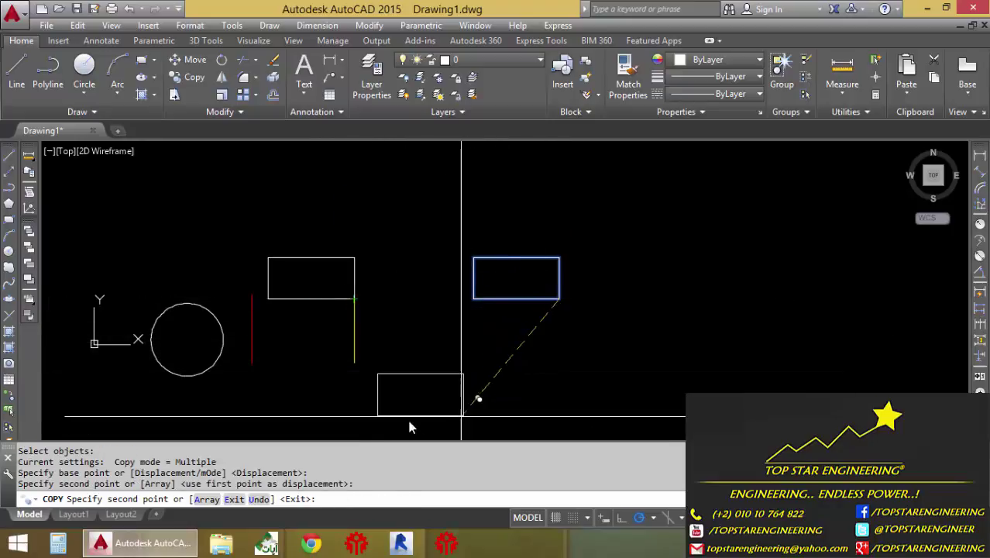
{"action": "left_click", "coordinate": [208, 237]}
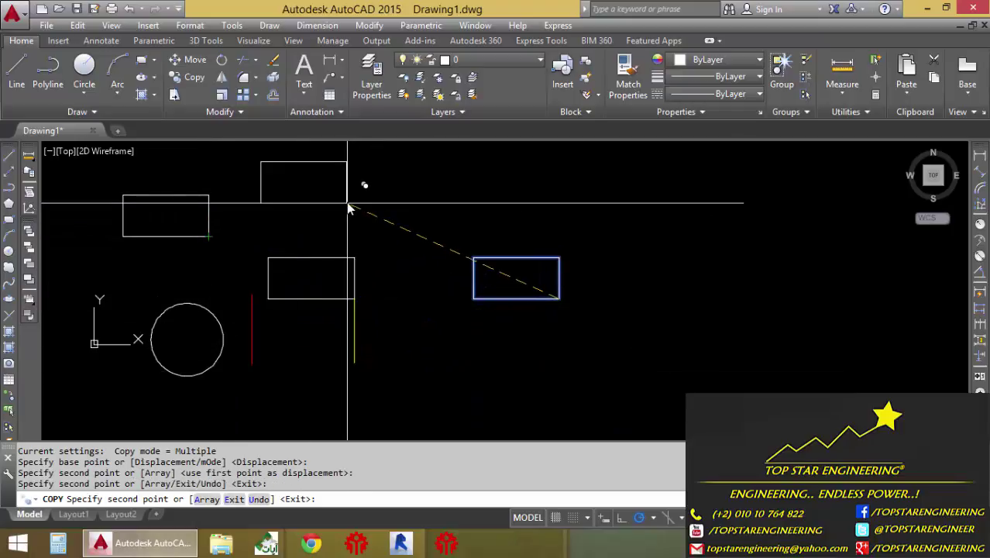
{"action": "left_click", "coordinate": [508, 192]}
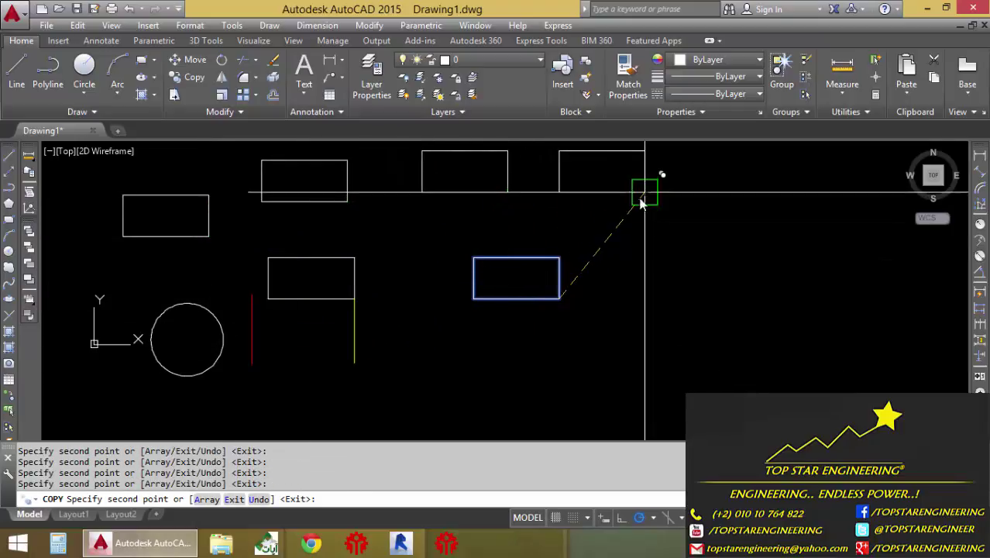
{"action": "left_click", "coordinate": [645, 191]}
{"action": "left_click", "coordinate": [464, 406]}
{"action": "key", "text": "Return"}
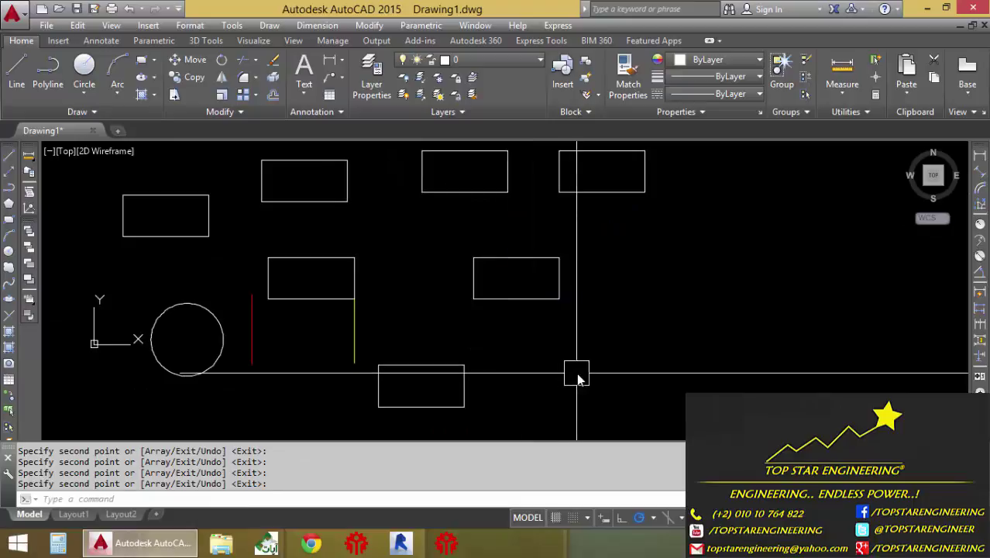
{"action": "middle_click_drag", "start_coordinate": [575, 376], "coordinate": [523, 392]}
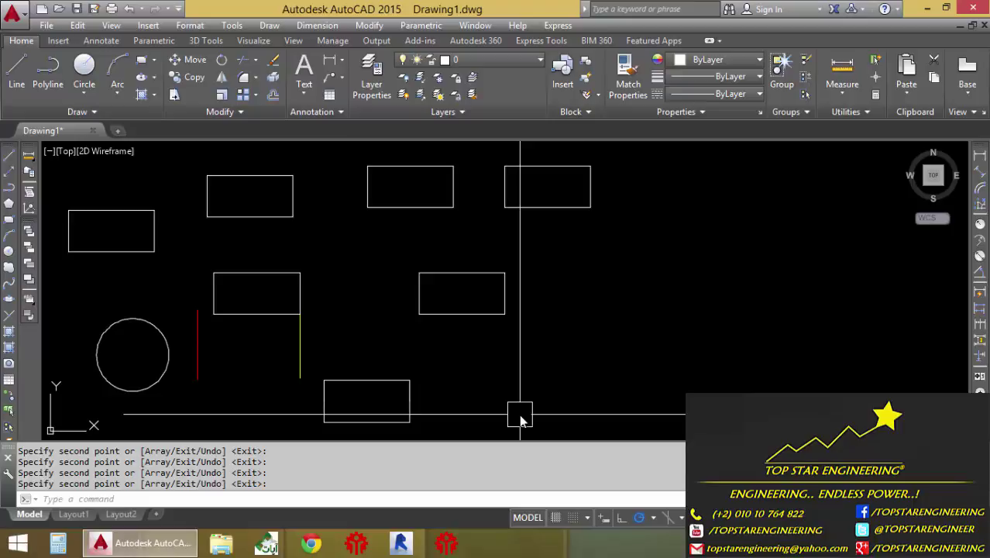
Crossing-select the upper rectangles and the red and yellow lines and delete them.
{"action": "left_click", "coordinate": [638, 317]}
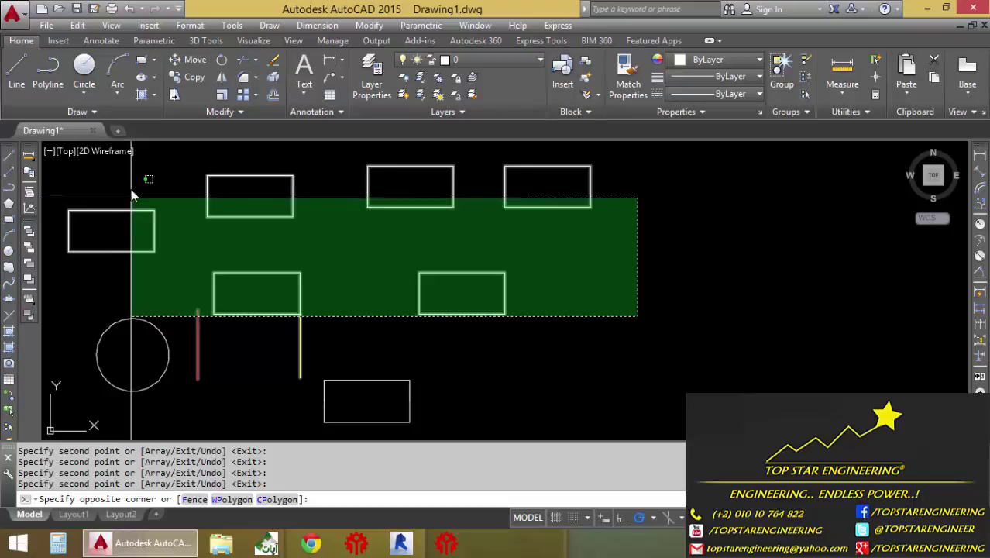
{"action": "left_click", "coordinate": [132, 195]}
{"action": "key", "text": "Delete"}
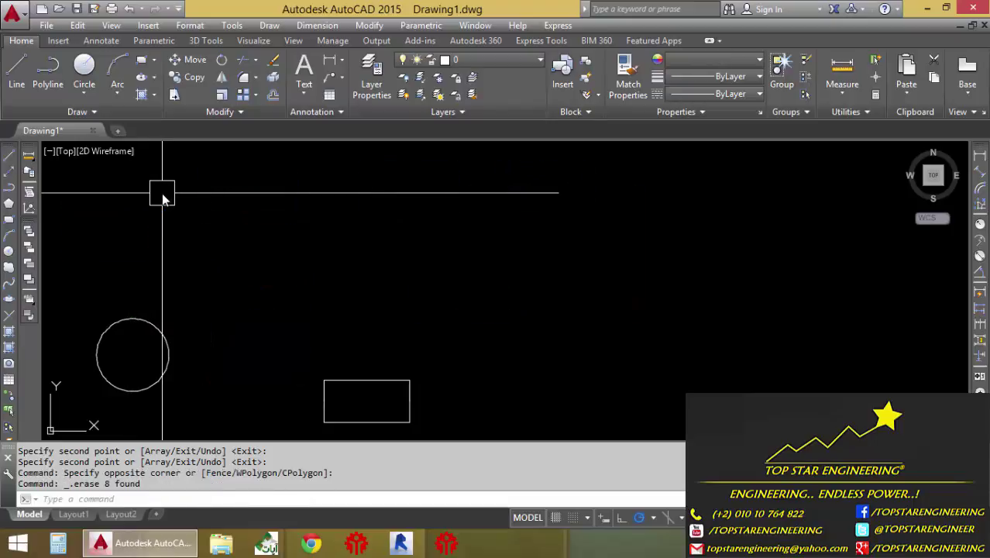
{"action": "middle_click_drag", "start_coordinate": [295, 289], "coordinate": [385, 235]}
Move the remaining rectangle up and left beside the circle.
{"action": "left_click", "coordinate": [434, 333]}
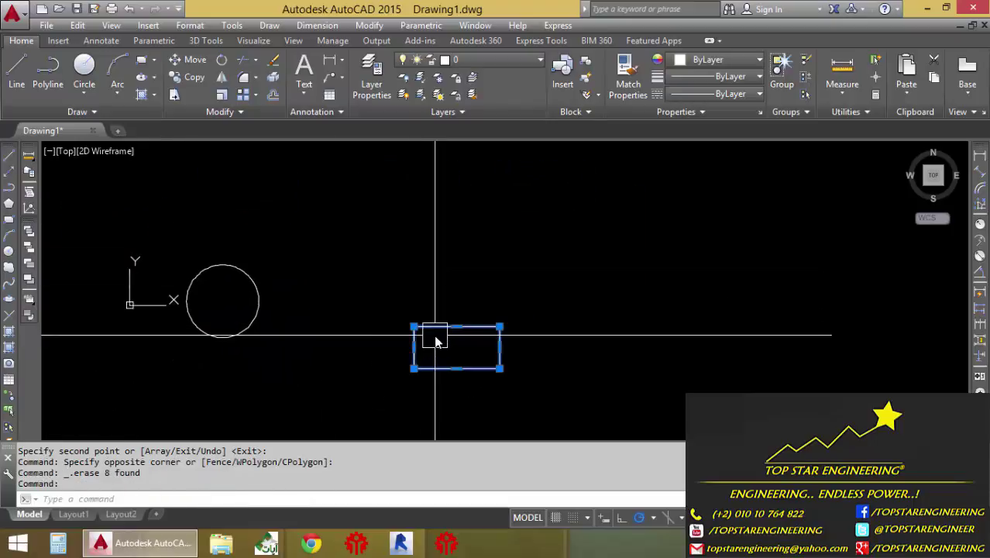
{"action": "type", "text": "m"}
{"action": "key", "text": "Return"}
{"action": "left_click", "coordinate": [434, 338]}
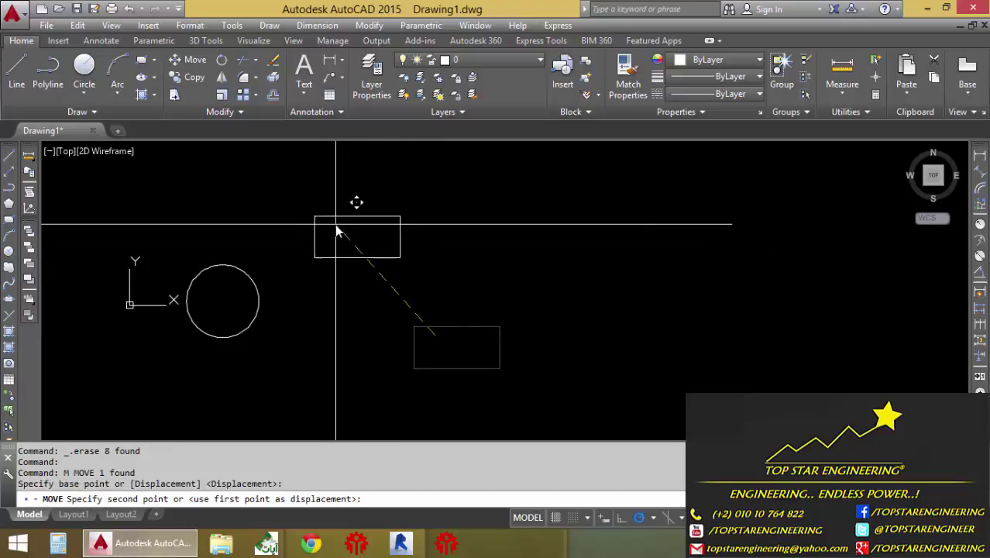
{"action": "left_click", "coordinate": [319, 223]}
{"action": "scroll", "coordinate": [357, 242], "scroll_direction": "up", "scroll_amount": 2}
{"action": "middle_click_drag", "start_coordinate": [356, 241], "coordinate": [361, 294]}
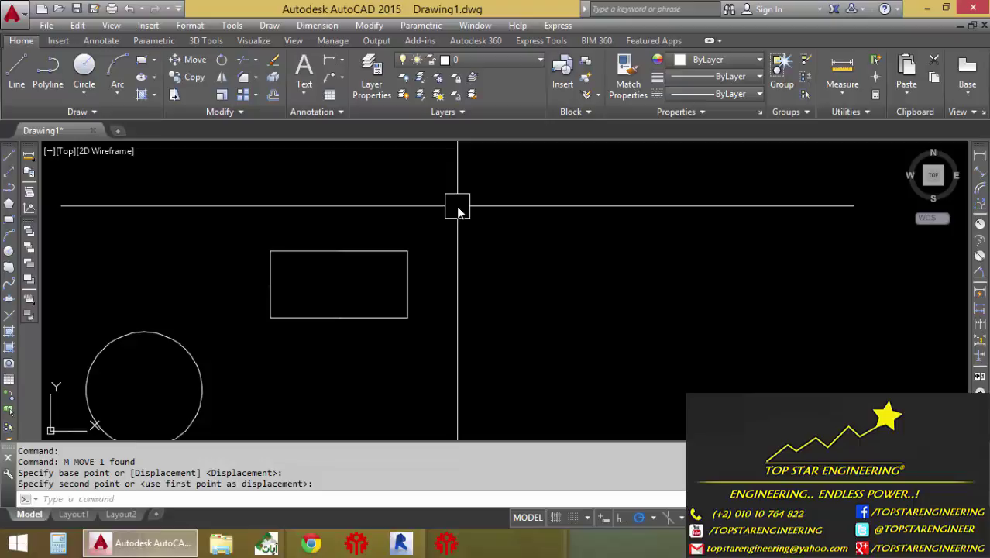
Zoom in on the rectangle and begin a crossing window at its top-right corner.
{"action": "left_click", "coordinate": [465, 203]}
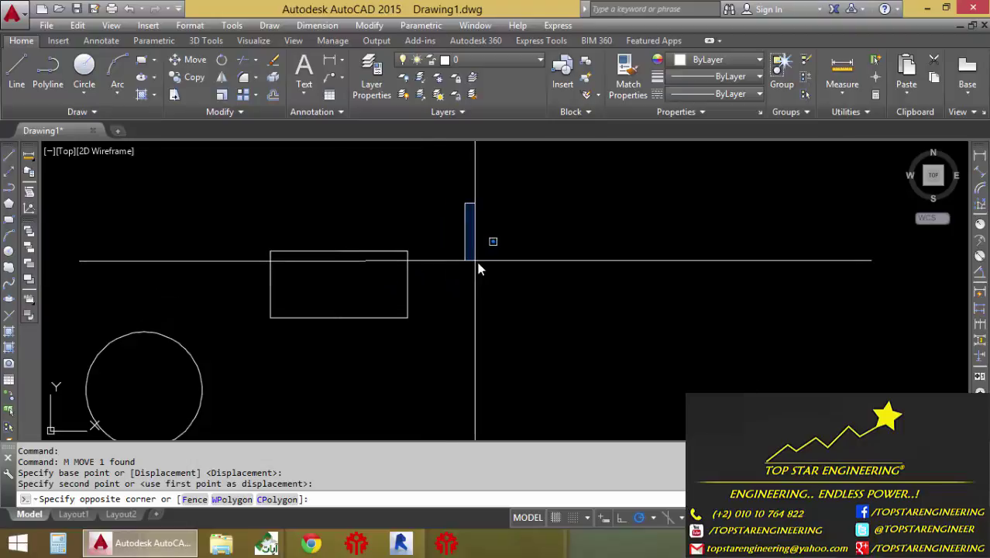
{"action": "left_click", "coordinate": [470, 261]}
{"action": "scroll", "coordinate": [396, 264], "scroll_direction": "up", "scroll_amount": 5}
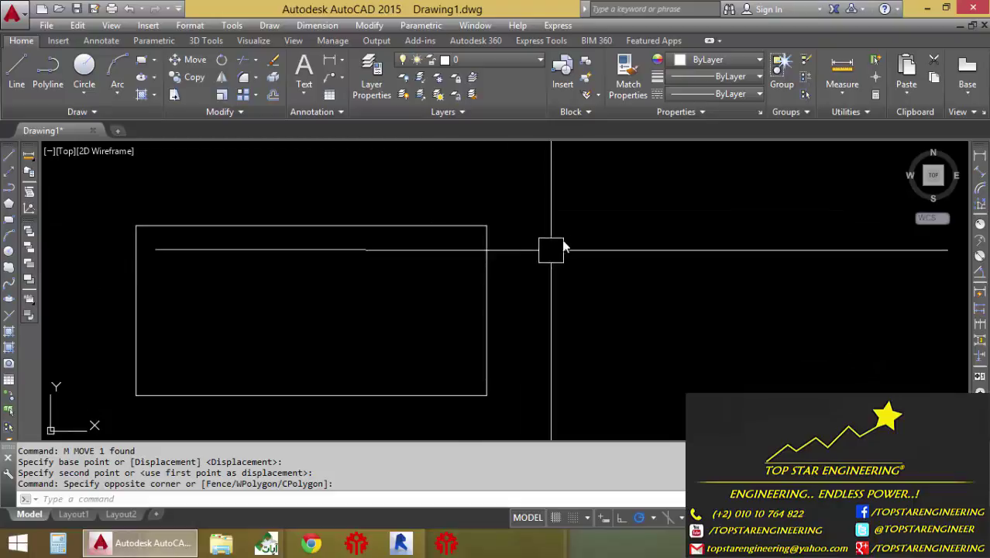
{"action": "scroll", "coordinate": [600, 213], "scroll_direction": "down", "scroll_amount": 2}
{"action": "scroll", "coordinate": [589, 225], "scroll_direction": "down", "scroll_amount": 2}
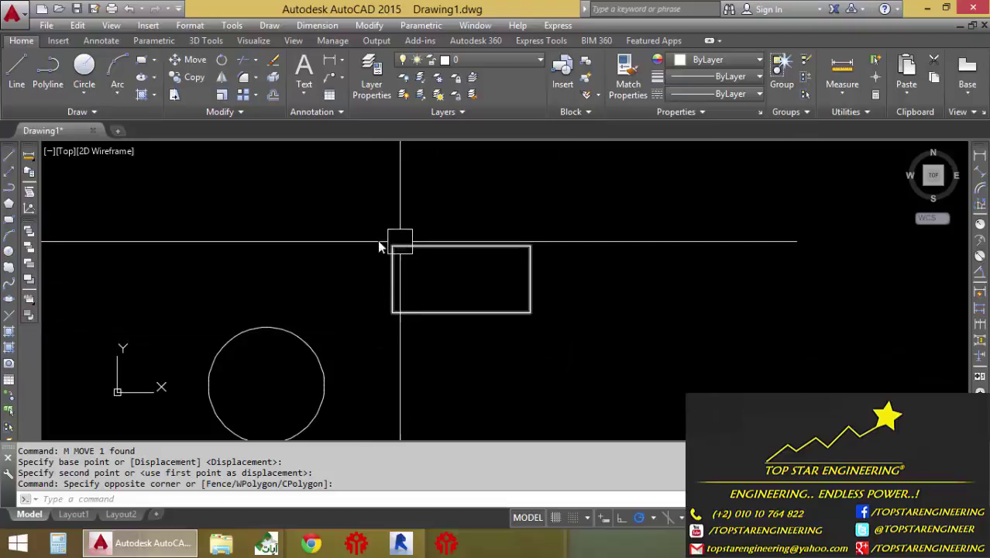
{"action": "middle_click_drag", "start_coordinate": [422, 252], "coordinate": [335, 256]}
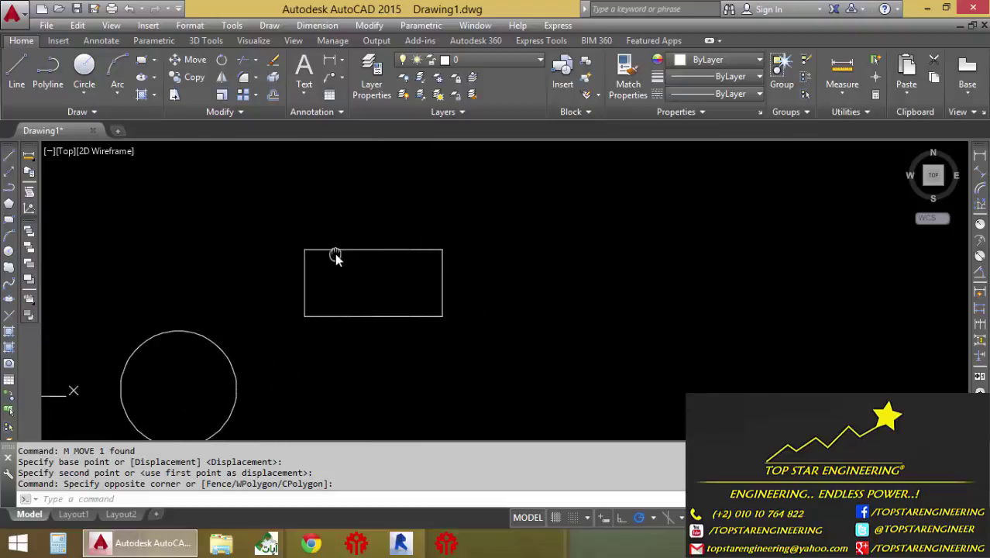
{"action": "scroll", "coordinate": [347, 293], "scroll_direction": "up", "scroll_amount": 2}
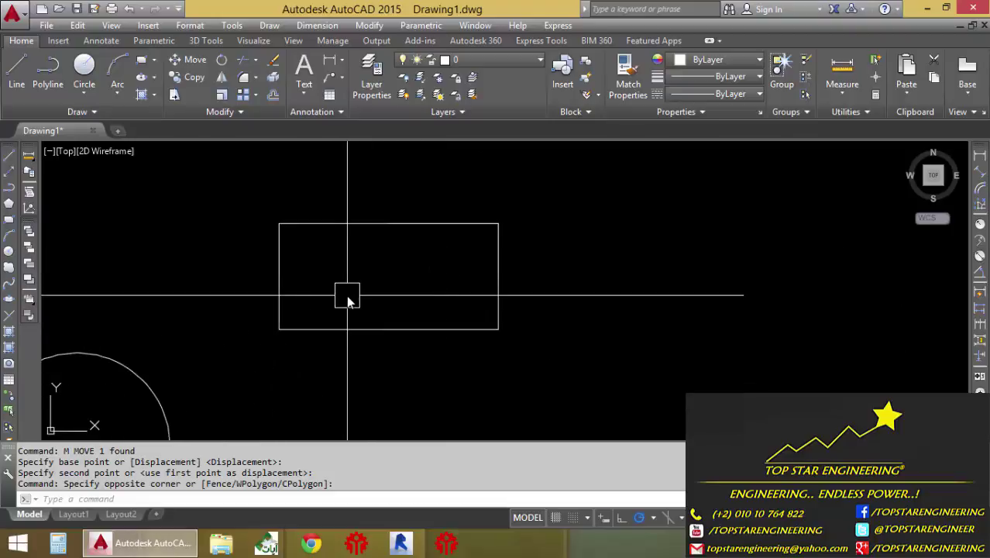
{"action": "scroll", "coordinate": [374, 294], "scroll_direction": "up", "scroll_amount": 2}
{"action": "middle_click_drag", "start_coordinate": [409, 299], "coordinate": [396, 327]}
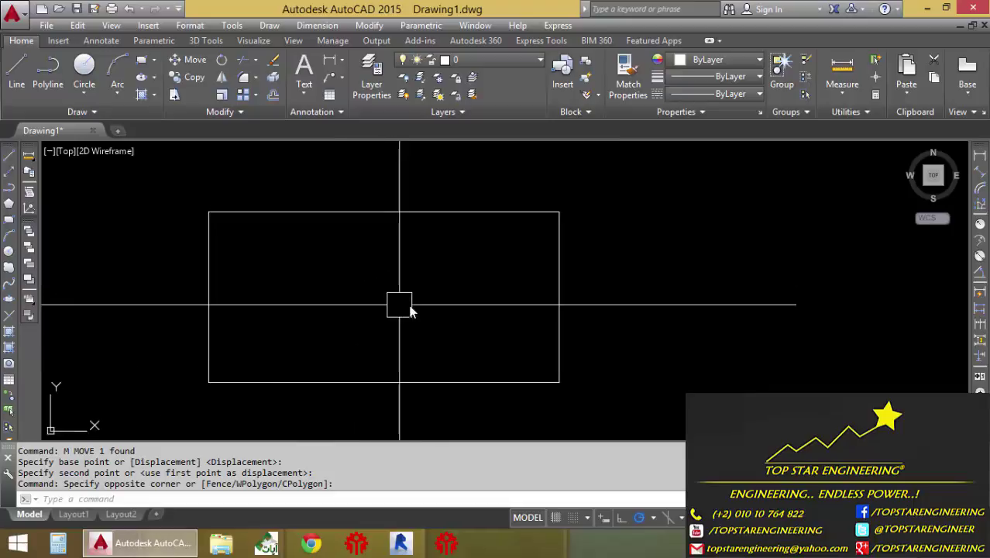
{"action": "left_click", "coordinate": [698, 161]}
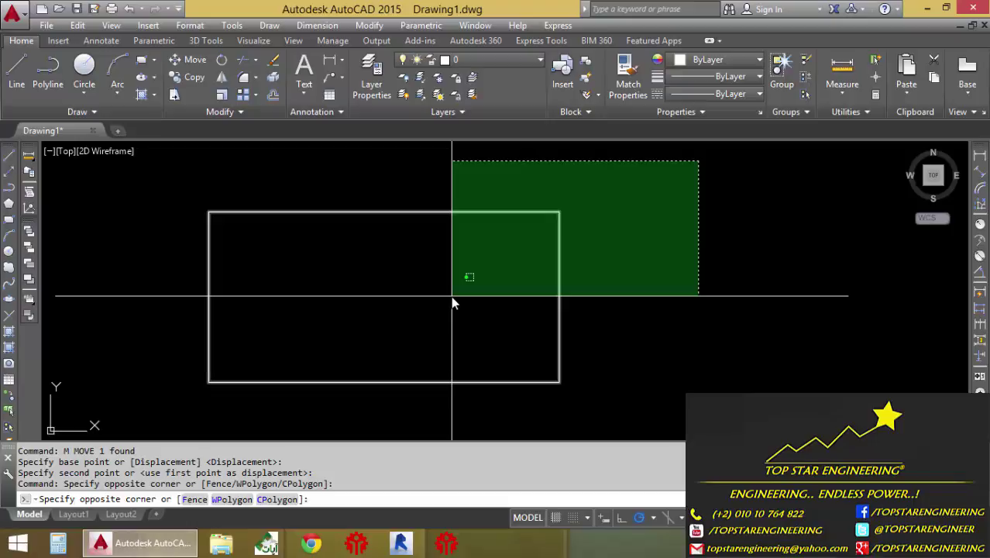
Stretch the rectangle's crossing-selected top-right corner up and to the right.
{"action": "left_click", "coordinate": [452, 296]}
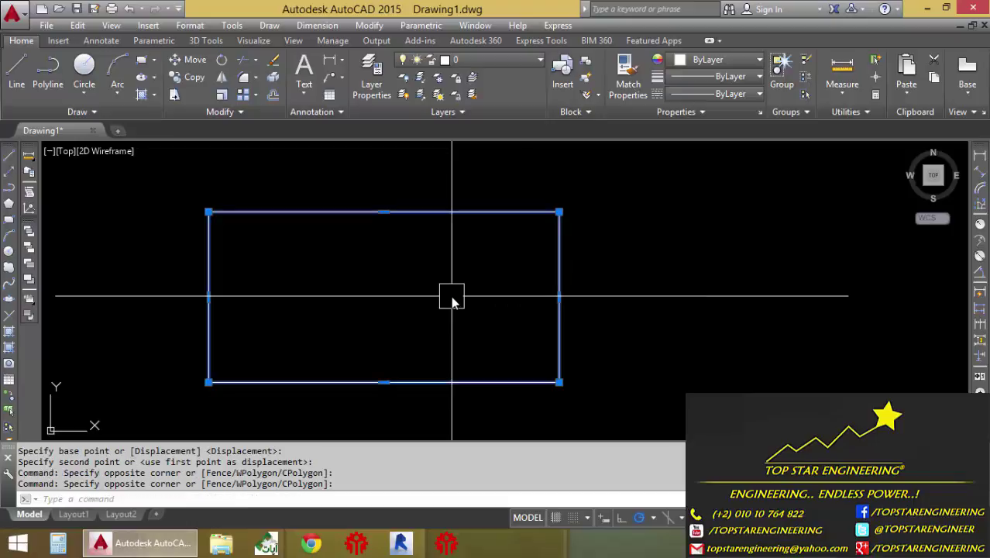
{"action": "type", "text": "s"}
{"action": "key", "text": "Return"}
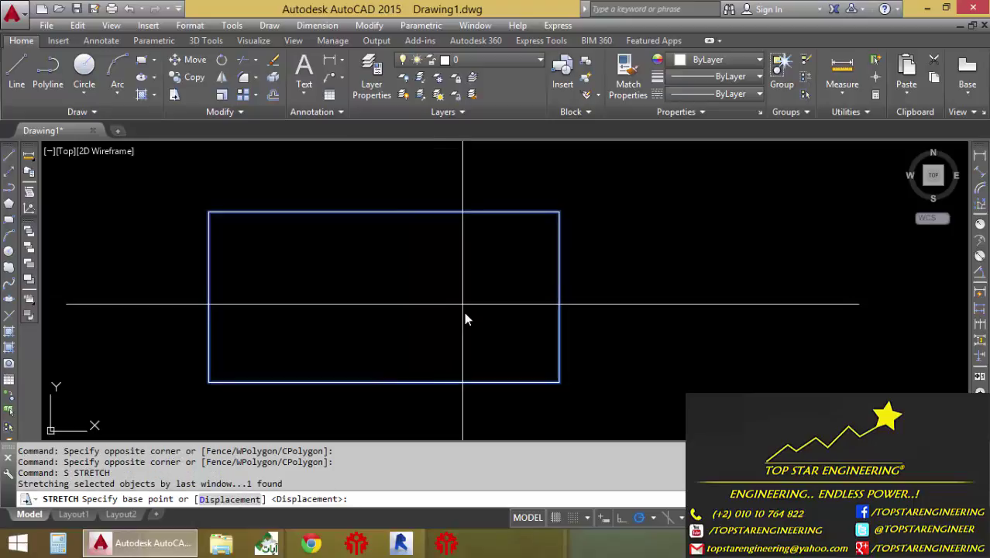
{"action": "middle_click_drag", "start_coordinate": [656, 314], "coordinate": [596, 325]}
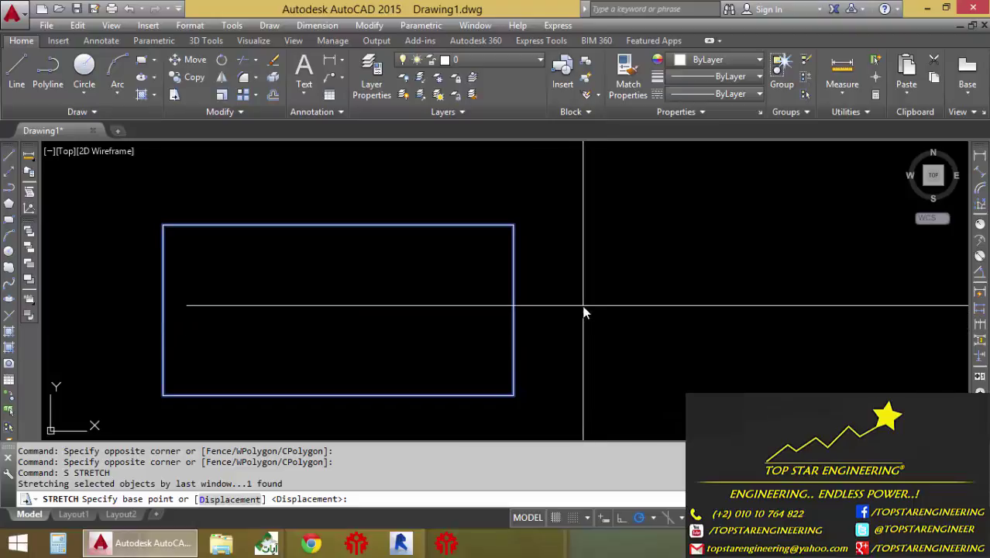
{"action": "left_click", "coordinate": [514, 225]}
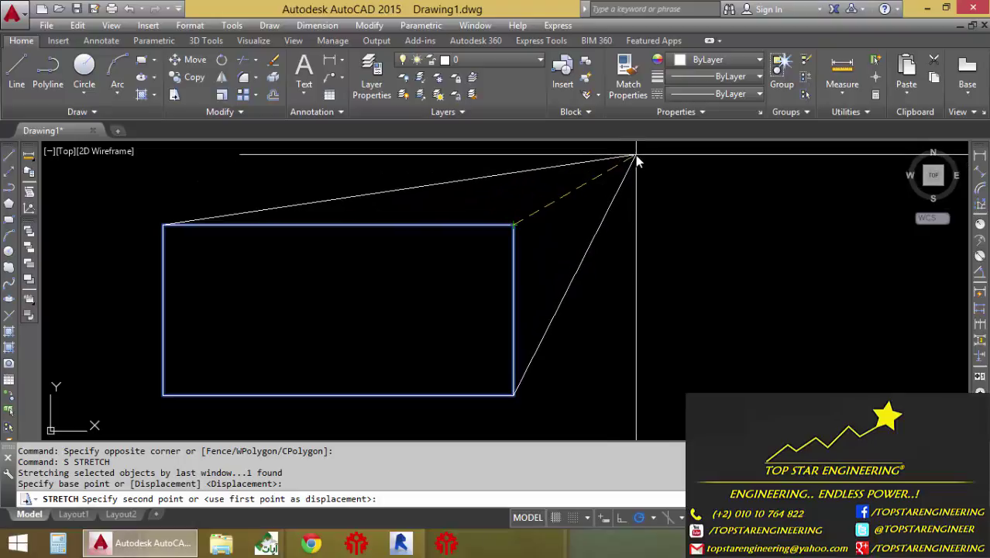
{"action": "left_click", "coordinate": [637, 157]}
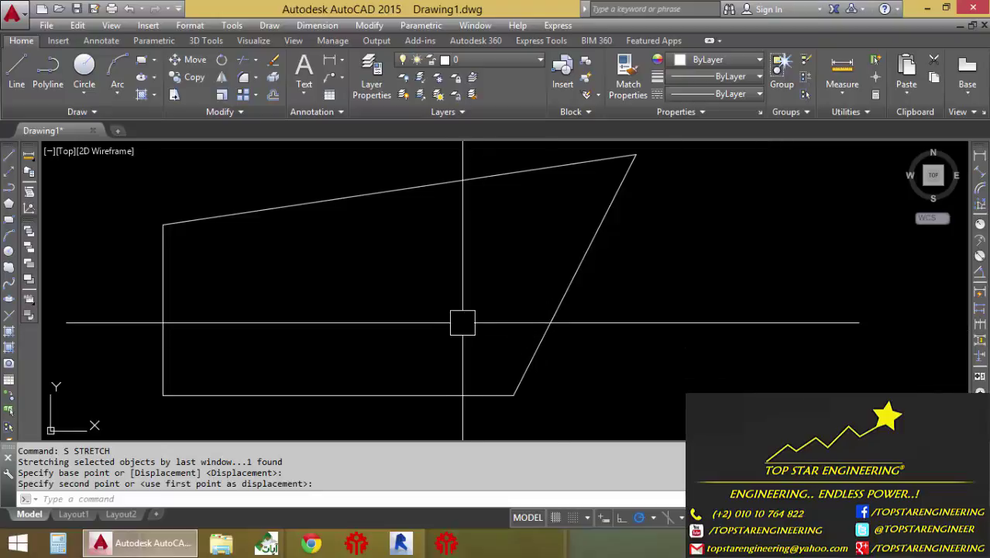
{"action": "middle_click_drag", "start_coordinate": [351, 327], "coordinate": [413, 324]}
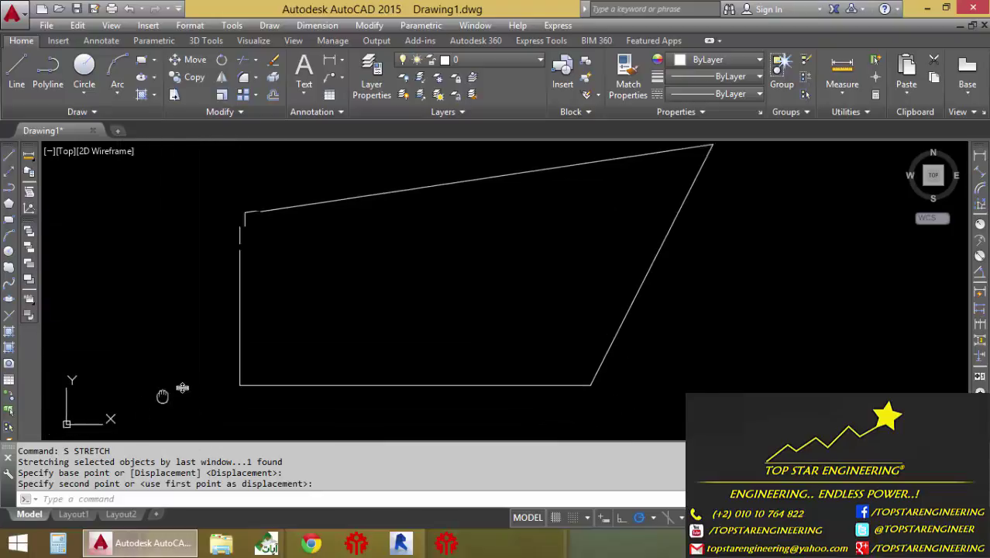
Draw a vertical line left of the quadrilateral and set its colour to red.
{"action": "left_click", "coordinate": [15, 79]}
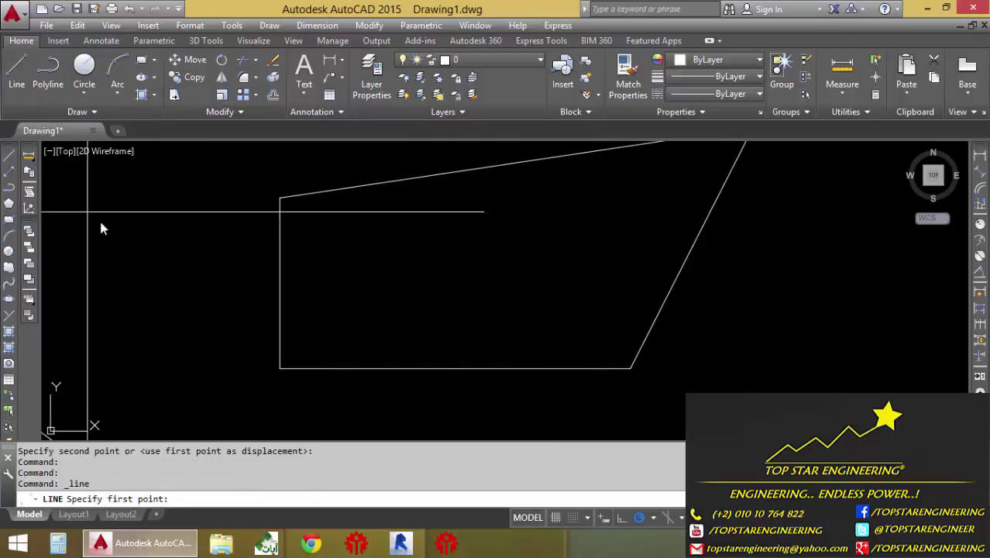
{"action": "middle_click_drag", "start_coordinate": [99, 223], "coordinate": [244, 256]}
{"action": "scroll", "coordinate": [243, 256], "scroll_direction": "down", "scroll_amount": 2}
{"action": "left_click", "coordinate": [267, 165]}
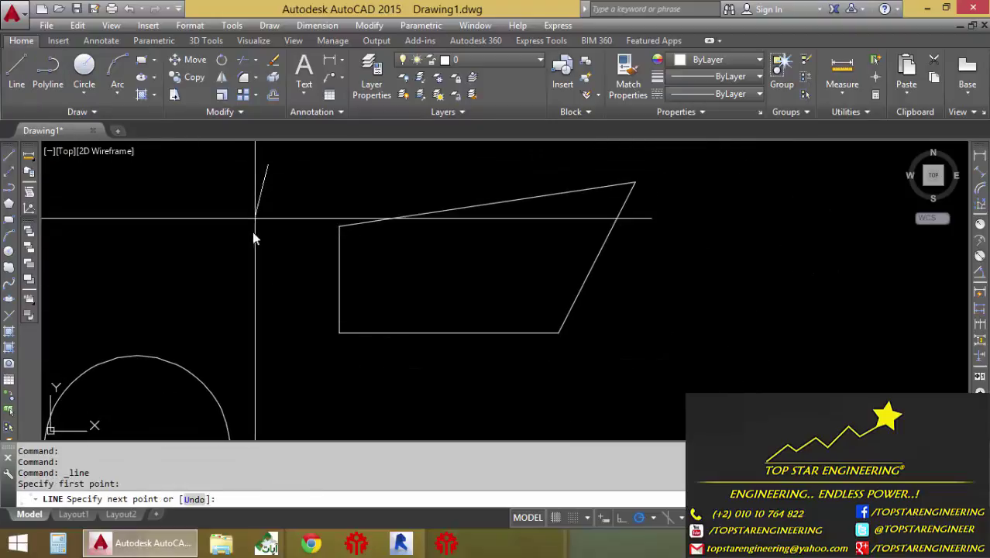
{"action": "left_click", "coordinate": [271, 396]}
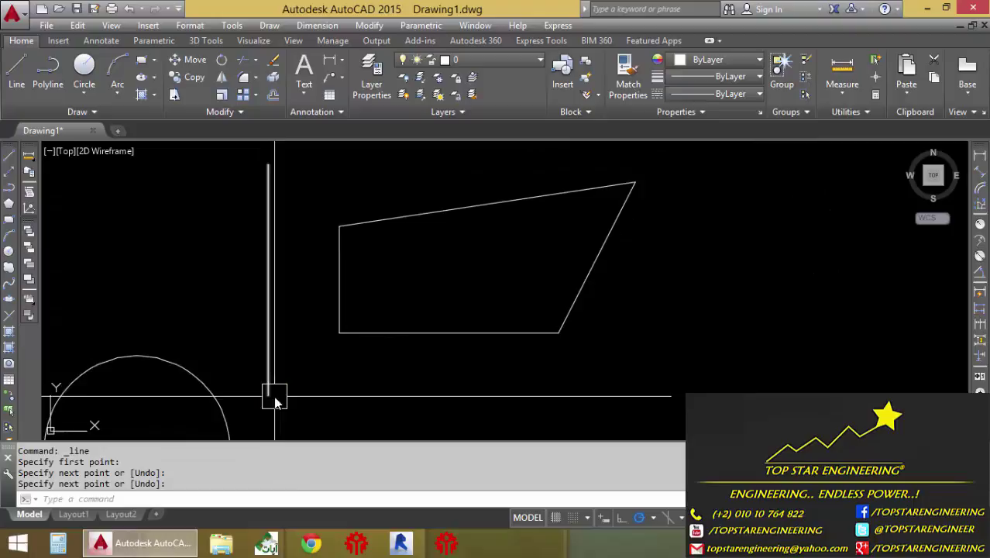
{"action": "key", "text": "Return"}
{"action": "left_click", "coordinate": [268, 317]}
{"action": "left_click", "coordinate": [717, 60]}
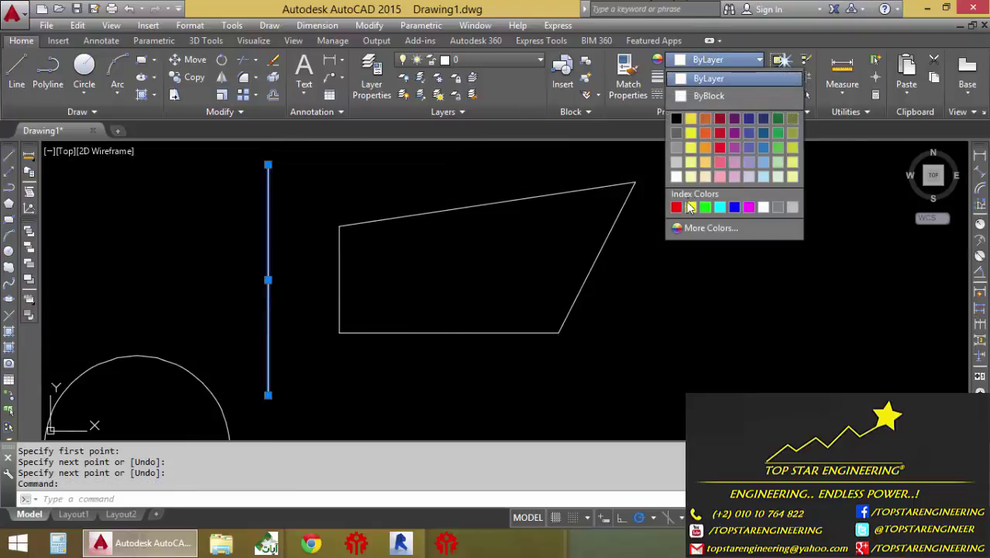
{"action": "left_click", "coordinate": [676, 207]}
{"action": "key", "text": "Escape"}
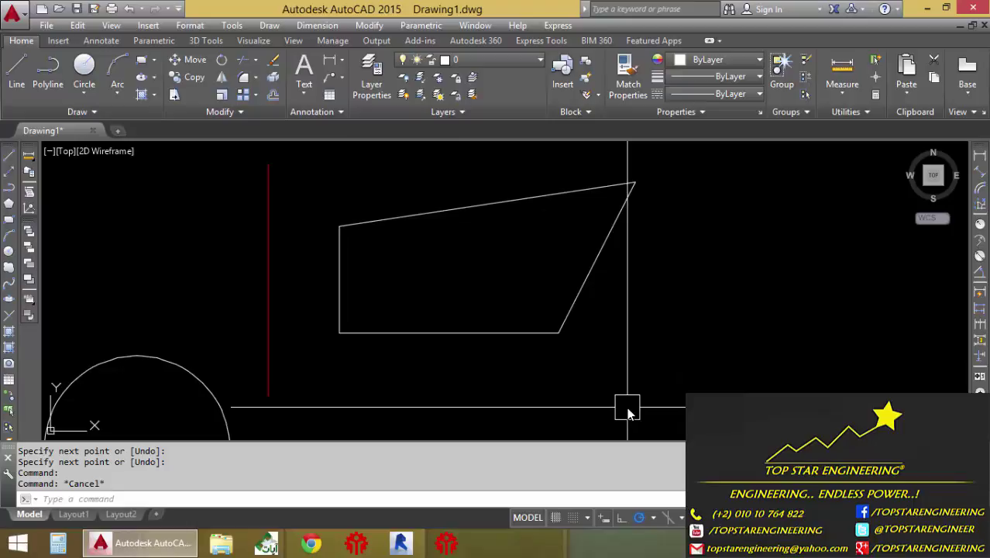
Stretch the quadrilateral's left edge from its midpoint out to the red vertical line.
{"action": "left_click", "coordinate": [175, 94]}
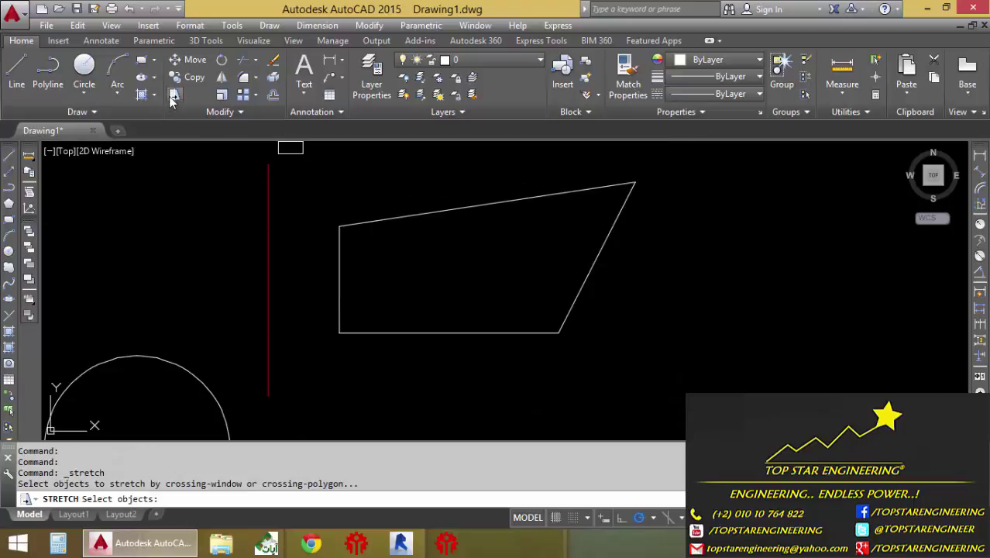
{"action": "left_click", "coordinate": [381, 408]}
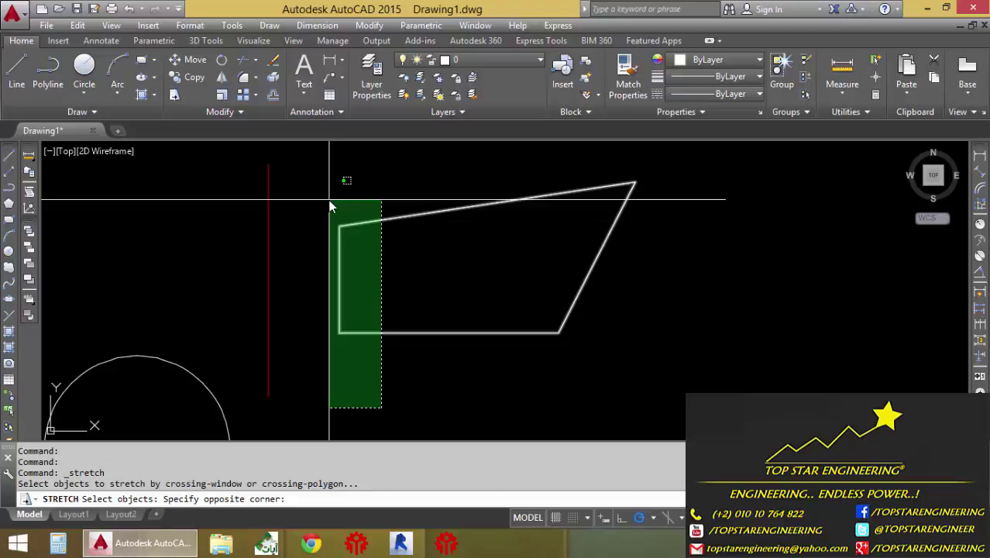
{"action": "left_click", "coordinate": [330, 206]}
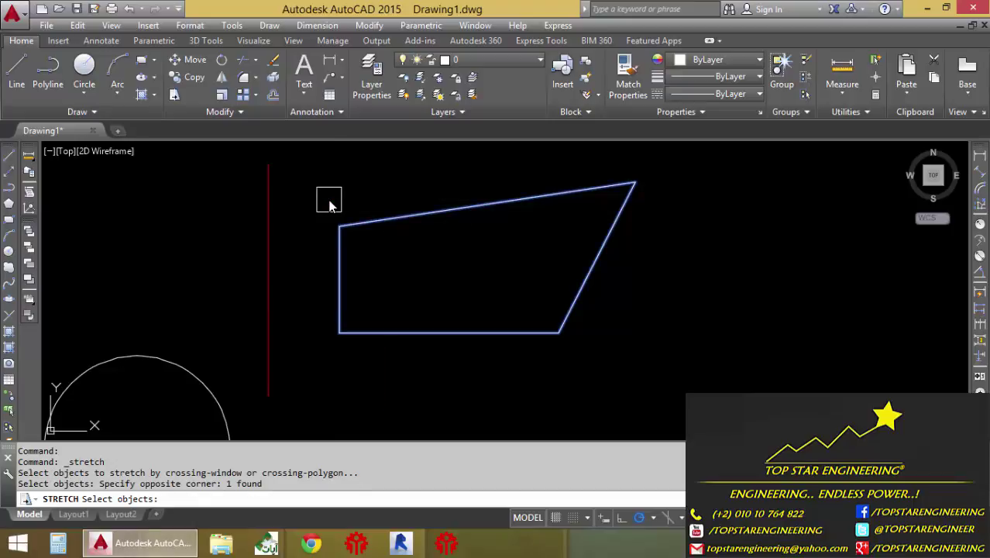
{"action": "key", "text": "Return"}
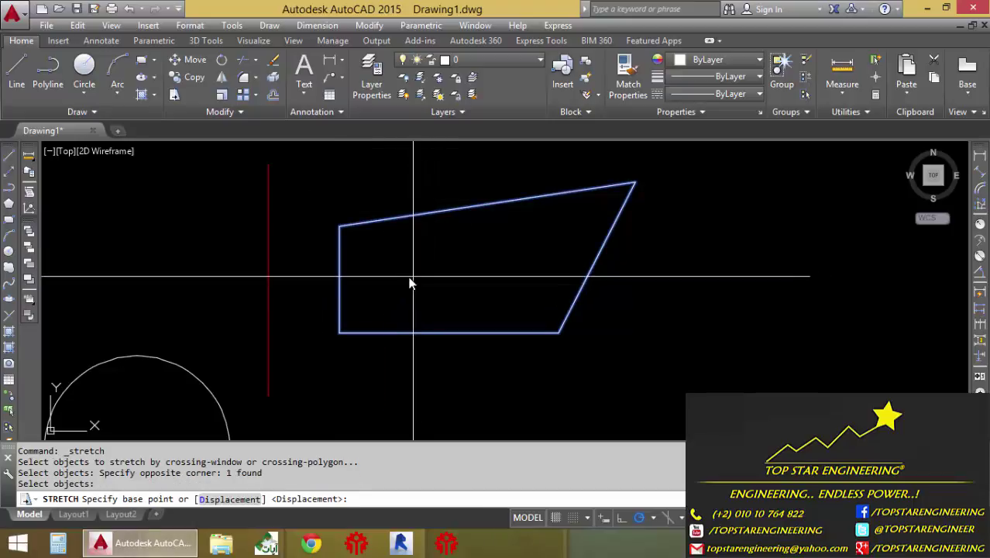
{"action": "left_click", "coordinate": [340, 279]}
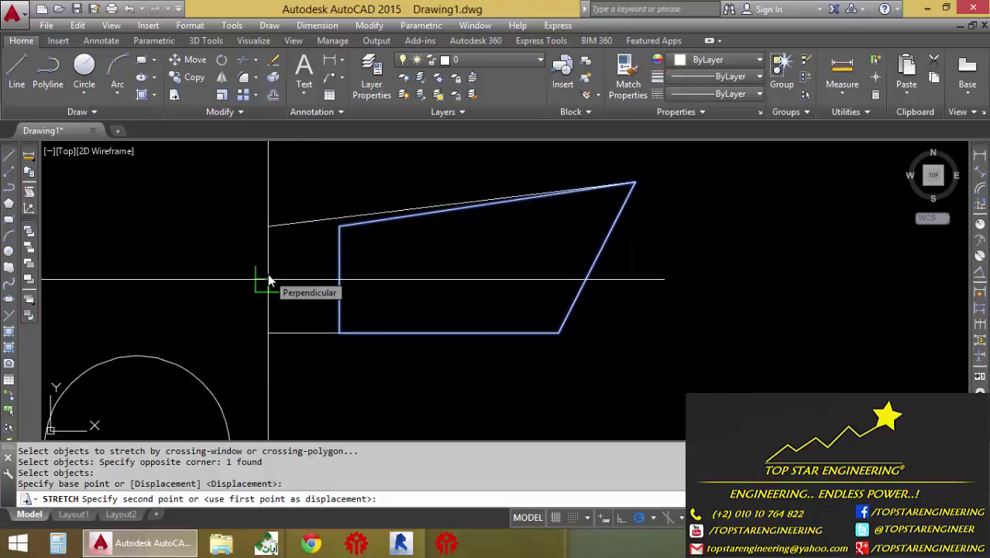
{"action": "left_click", "coordinate": [268, 281]}
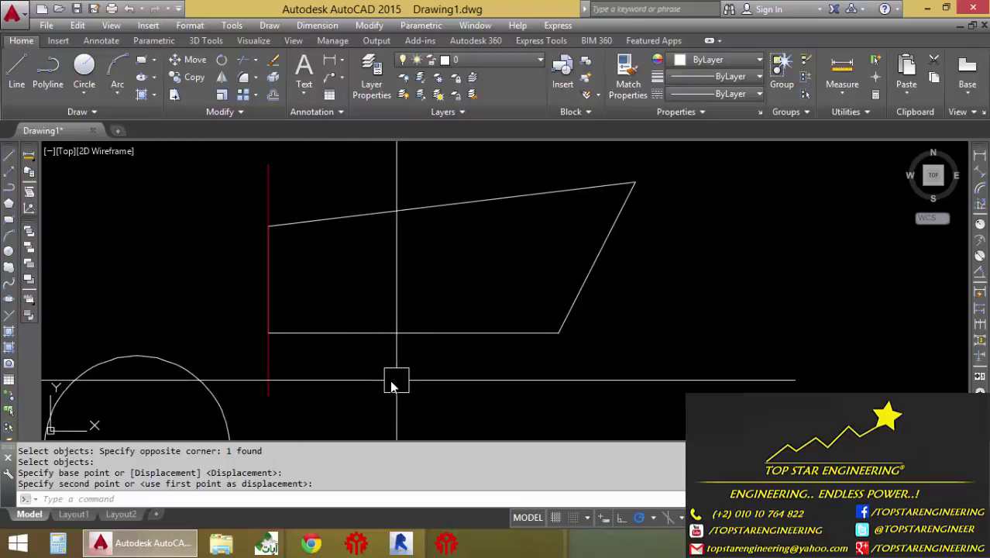
Delete the red vertical line.
{"action": "left_click", "coordinate": [268, 395]}
{"action": "left_click", "coordinate": [269, 383]}
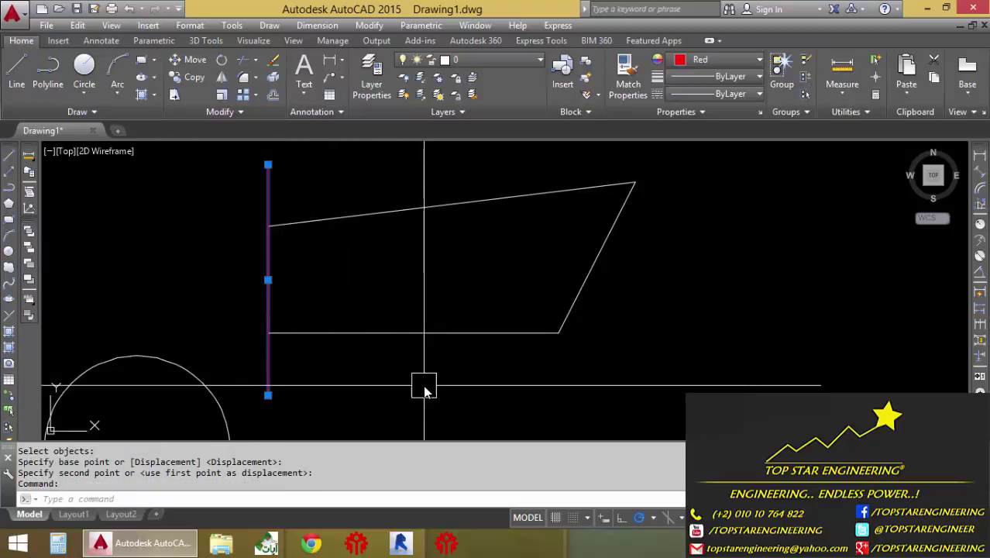
{"action": "key", "text": "Delete"}
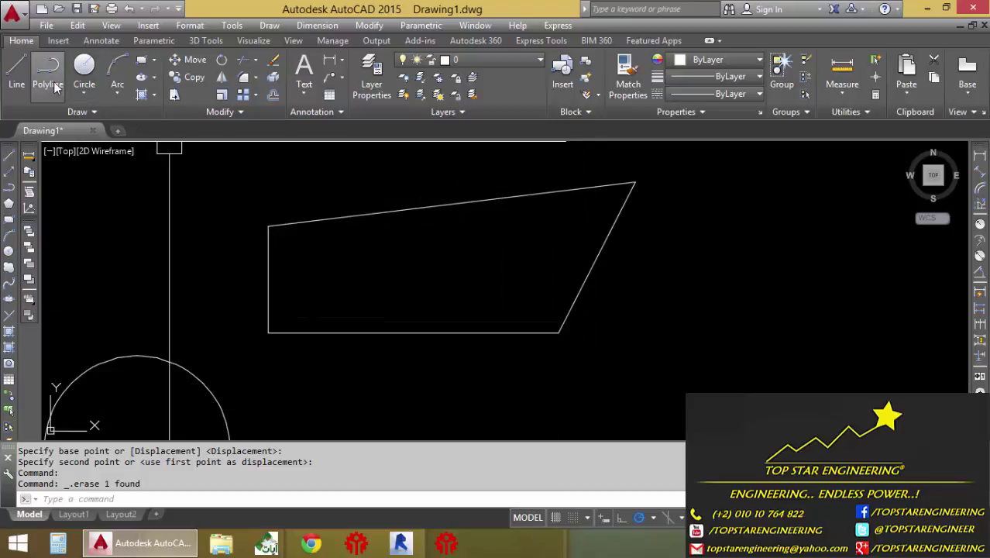
Select the slanted quadrilateral with its extended left edge.
{"action": "middle_click_drag", "start_coordinate": [256, 367], "coordinate": [325, 314]}
{"action": "middle_click_drag", "start_coordinate": [514, 338], "coordinate": [480, 379]}
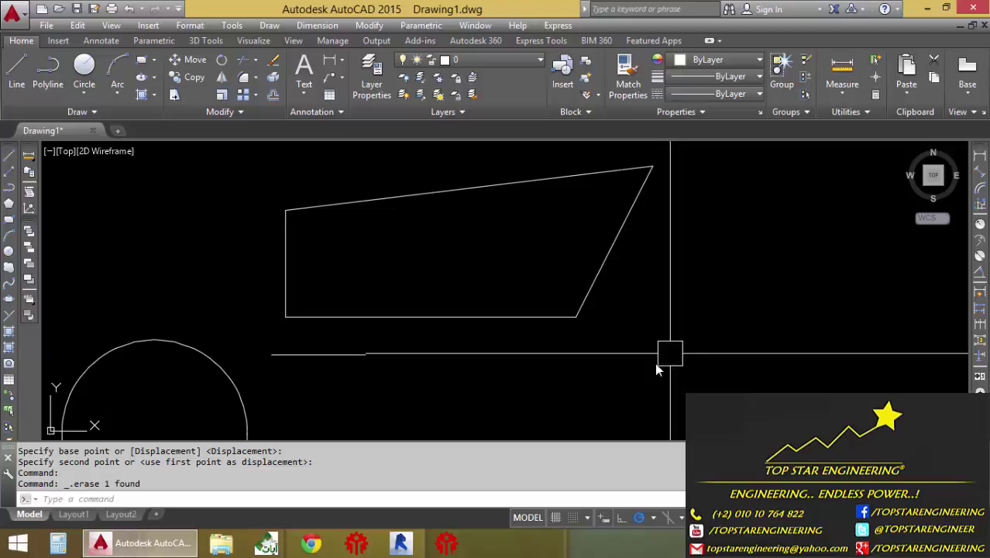
{"action": "left_click", "coordinate": [506, 309]}
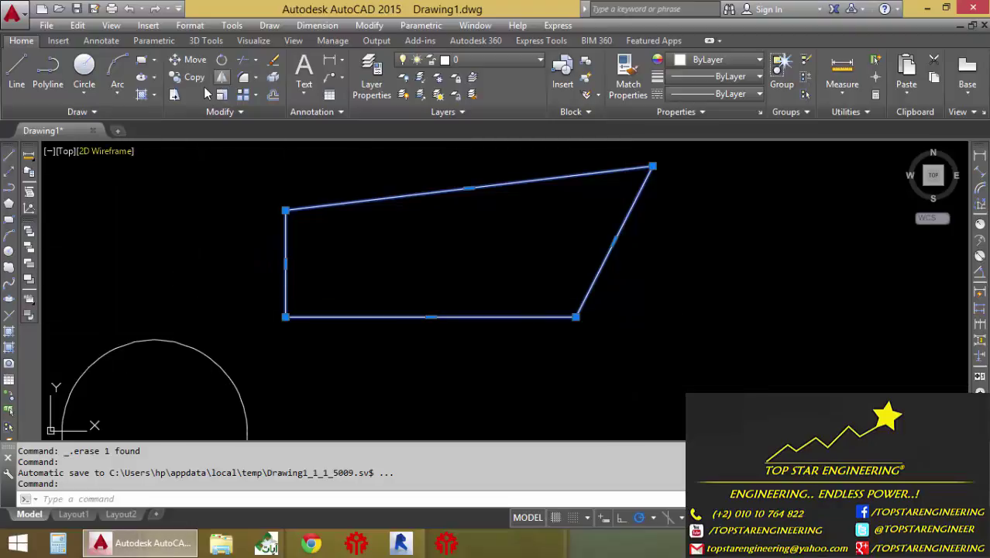
Stretch the quadrilateral from its lower-right corner to a point up and to the right.
{"action": "left_click", "coordinate": [176, 95]}
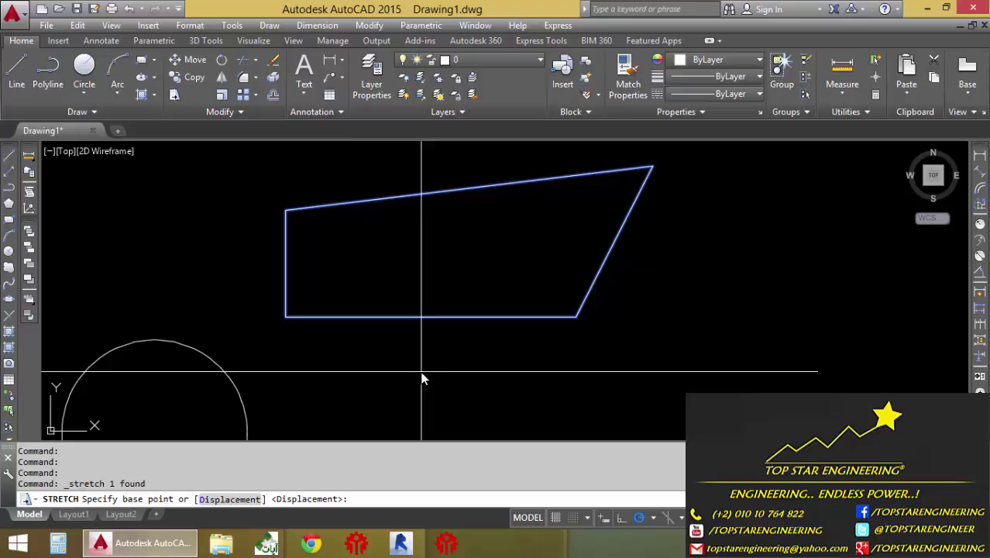
{"action": "scroll", "coordinate": [422, 378], "scroll_direction": "down", "scroll_amount": 2}
{"action": "middle_click_drag", "start_coordinate": [420, 380], "coordinate": [431, 328]}
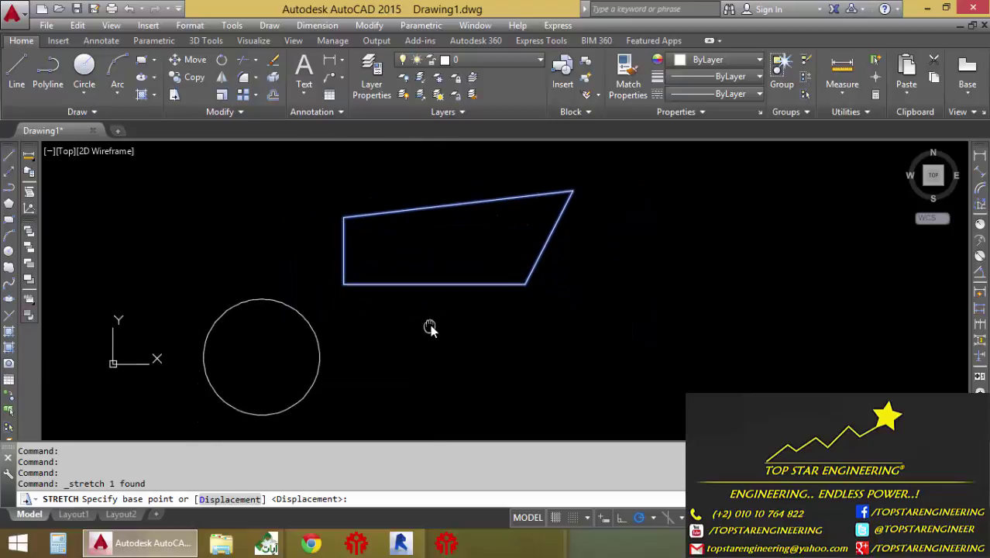
{"action": "left_click", "coordinate": [532, 276]}
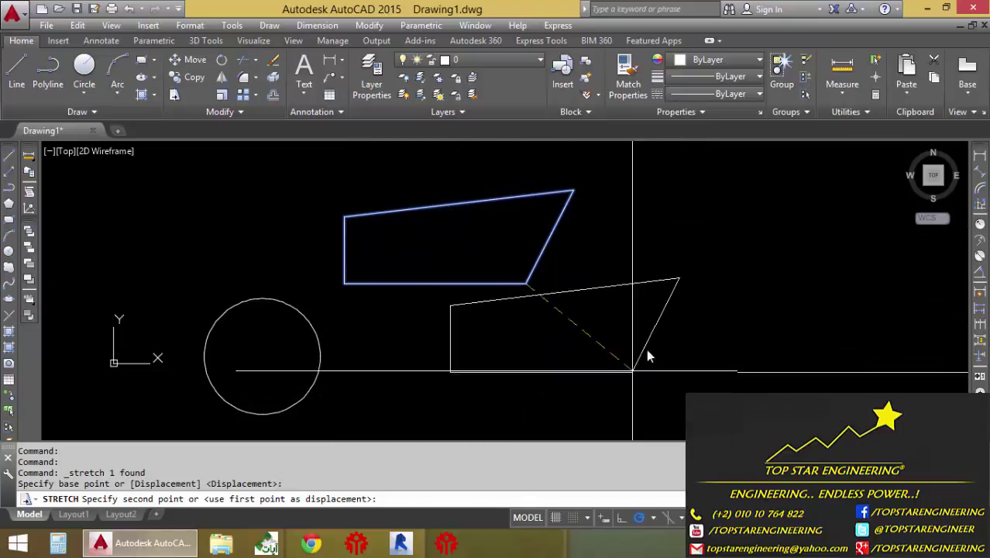
{"action": "left_click", "coordinate": [588, 254]}
{"action": "middle_click_drag", "start_coordinate": [635, 289], "coordinate": [589, 312]}
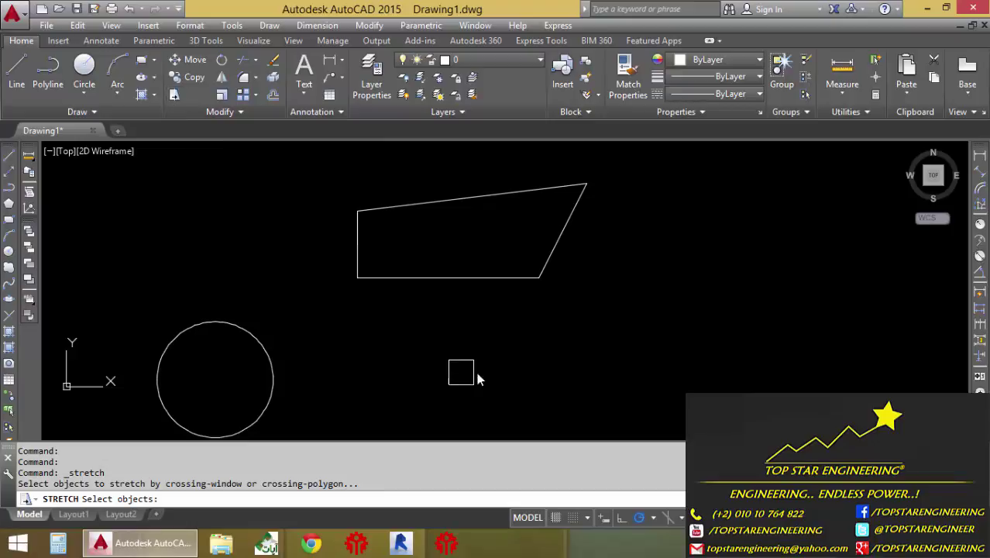
Crossing-select and stretch the quadrilateral leftward, then erase it, leaving only the circle.
{"action": "left_click", "coordinate": [653, 160]}
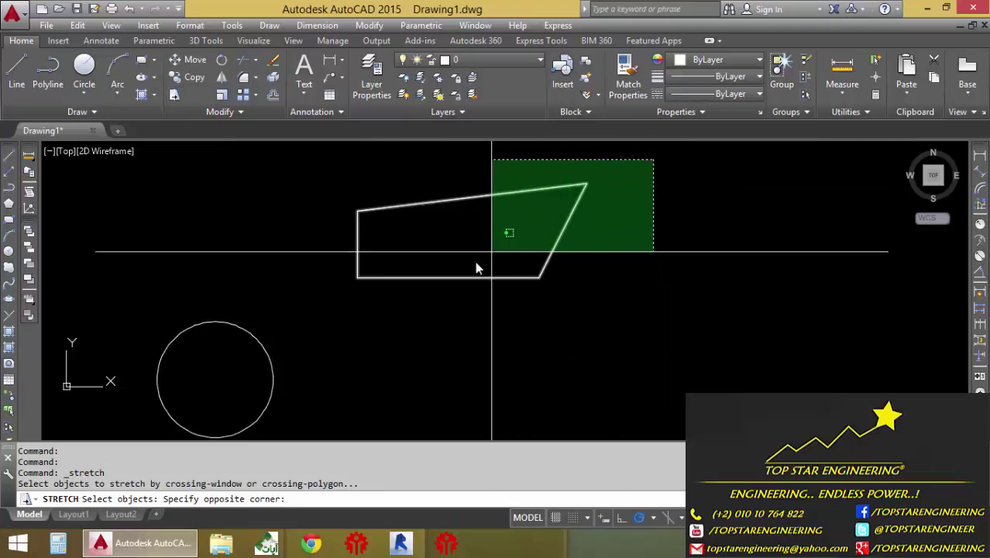
{"action": "left_click", "coordinate": [317, 314]}
{"action": "key", "text": "Return"}
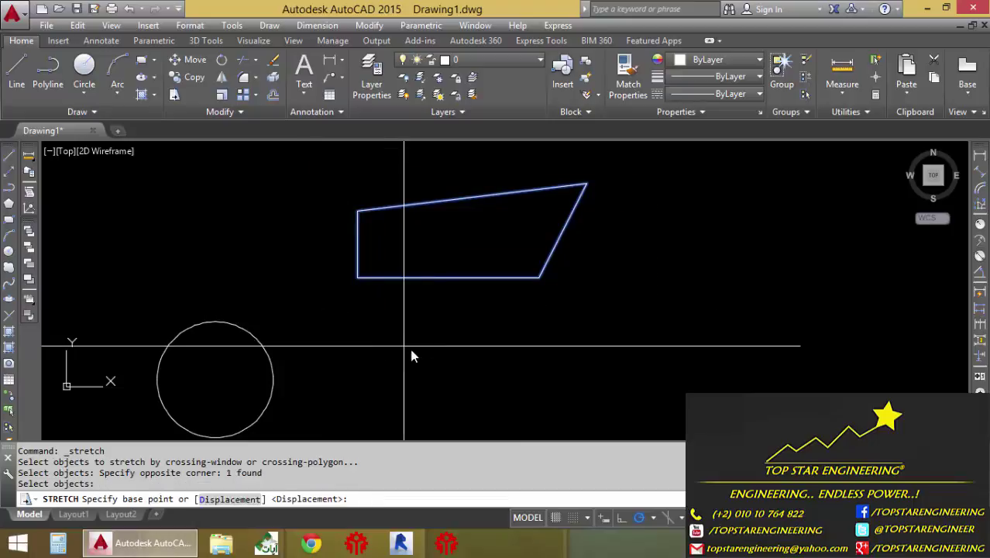
{"action": "left_click", "coordinate": [632, 241]}
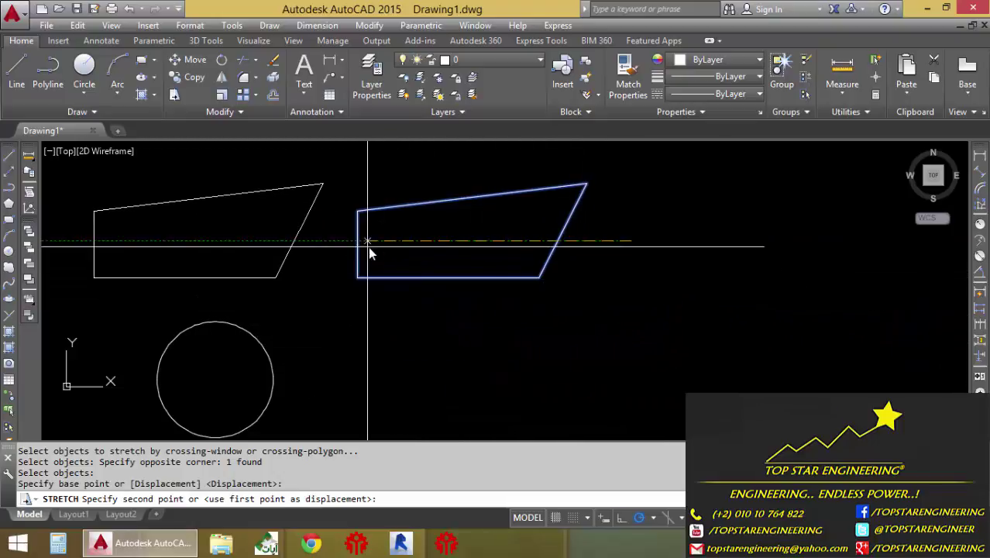
{"action": "left_click", "coordinate": [391, 243]}
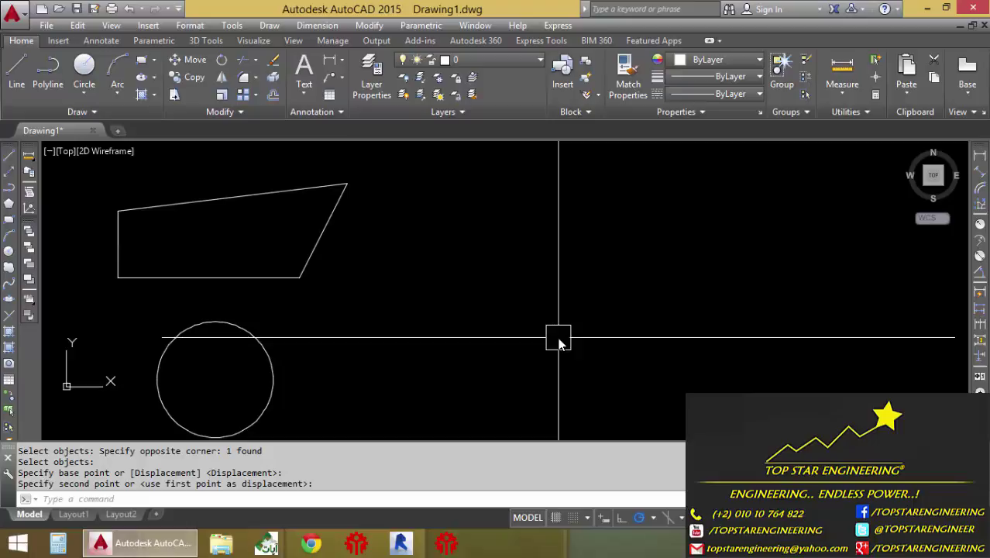
{"action": "left_click", "coordinate": [342, 245]}
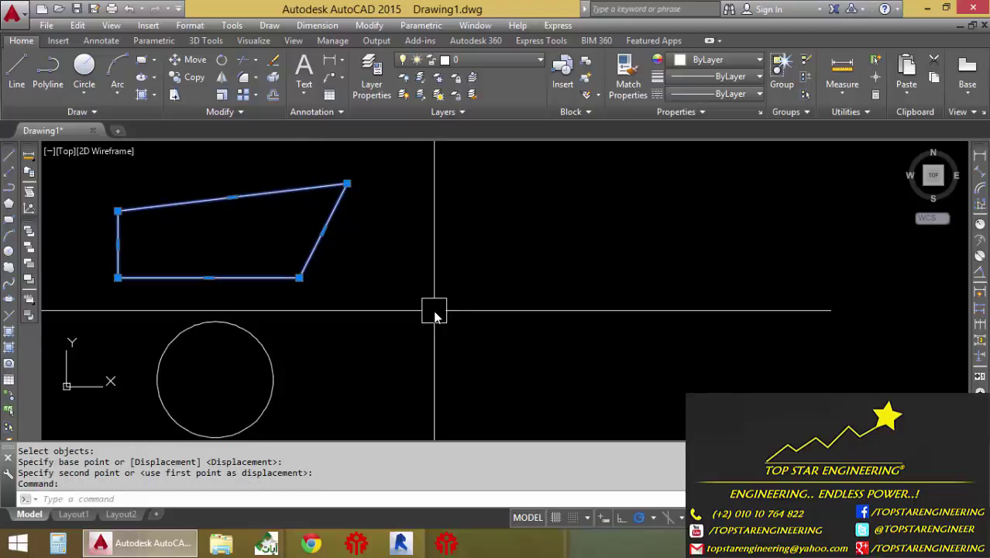
{"action": "key", "text": "Delete"}
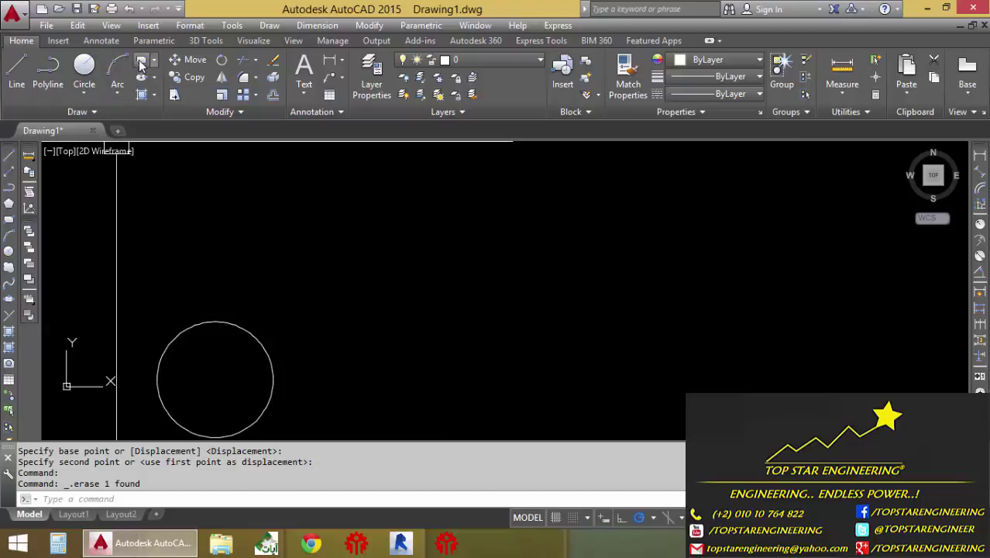
Draw a horizontal line 5 units long.
{"action": "left_click", "coordinate": [6, 91]}
{"action": "left_click", "coordinate": [280, 246]}
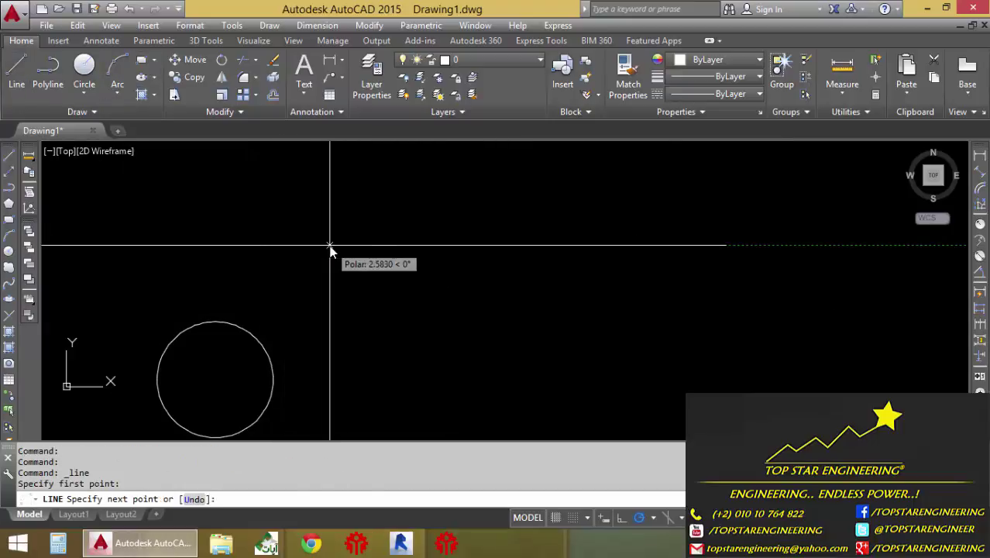
{"action": "type", "text": "5"}
{"action": "key", "text": "Return"}
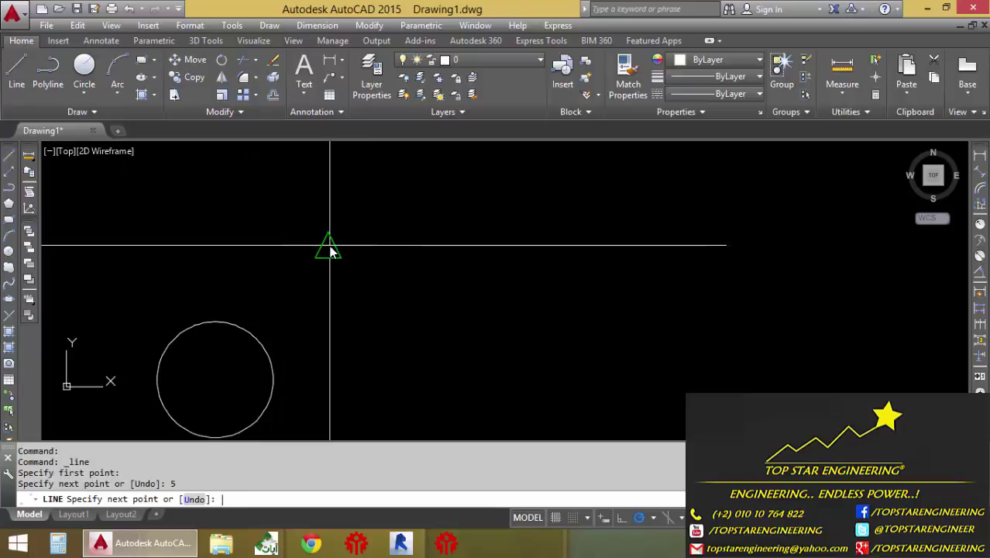
{"action": "key", "text": "Return"}
Add a linear dimension reading 5.0000 just above the line.
{"action": "scroll", "coordinate": [333, 256], "scroll_direction": "up", "scroll_amount": 4}
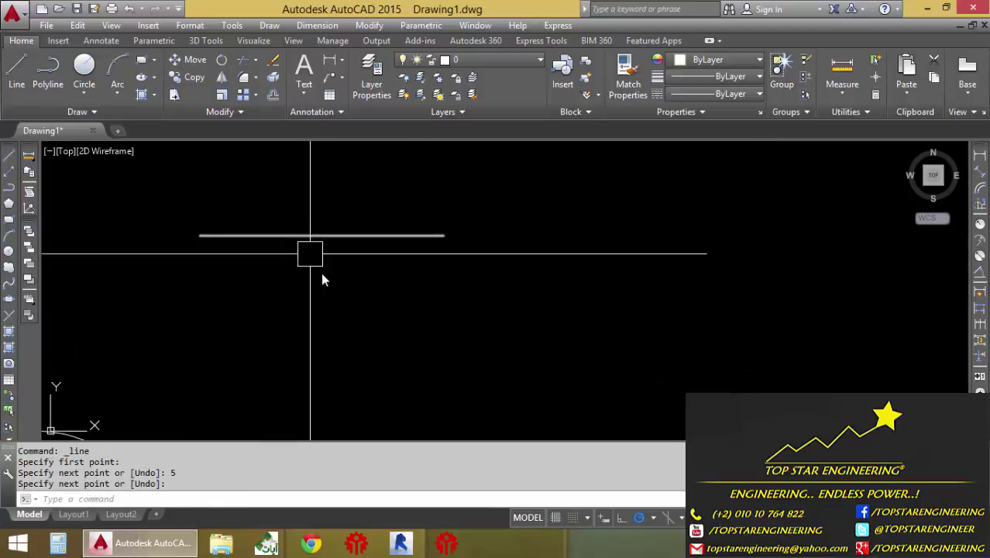
{"action": "left_click", "coordinate": [981, 156]}
{"action": "key", "text": "Return"}
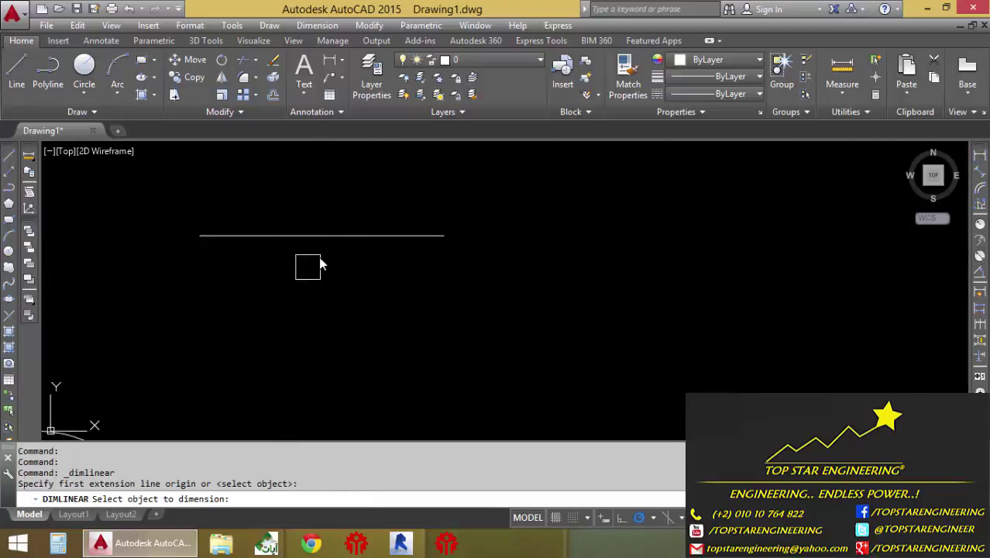
{"action": "left_click", "coordinate": [329, 235]}
{"action": "left_click", "coordinate": [359, 203]}
Stretch the line's right end and dimension 1 unit shorter so it reads 4.0000.
{"action": "middle_click_drag", "start_coordinate": [505, 298], "coordinate": [524, 332]}
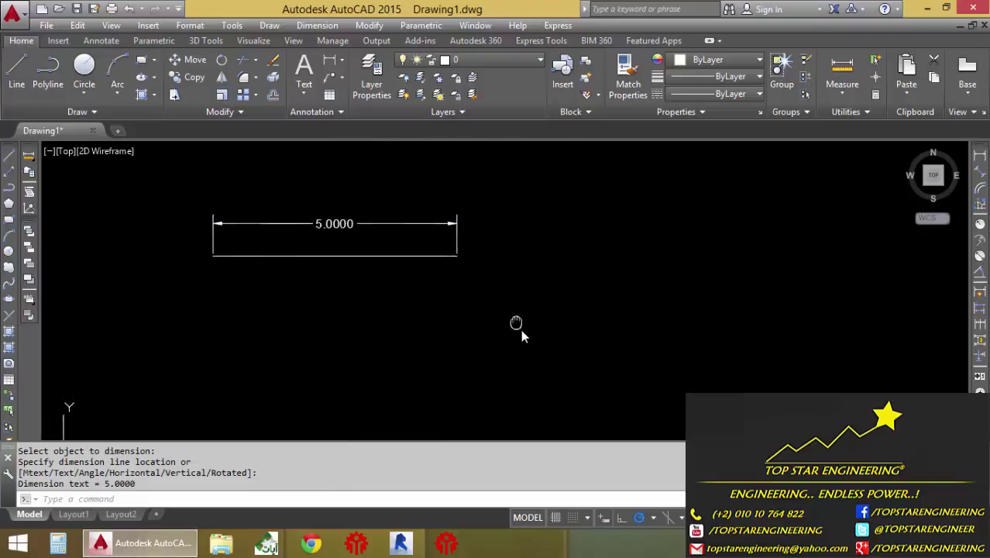
{"action": "left_click", "coordinate": [524, 331]}
{"action": "left_click", "coordinate": [460, 187]}
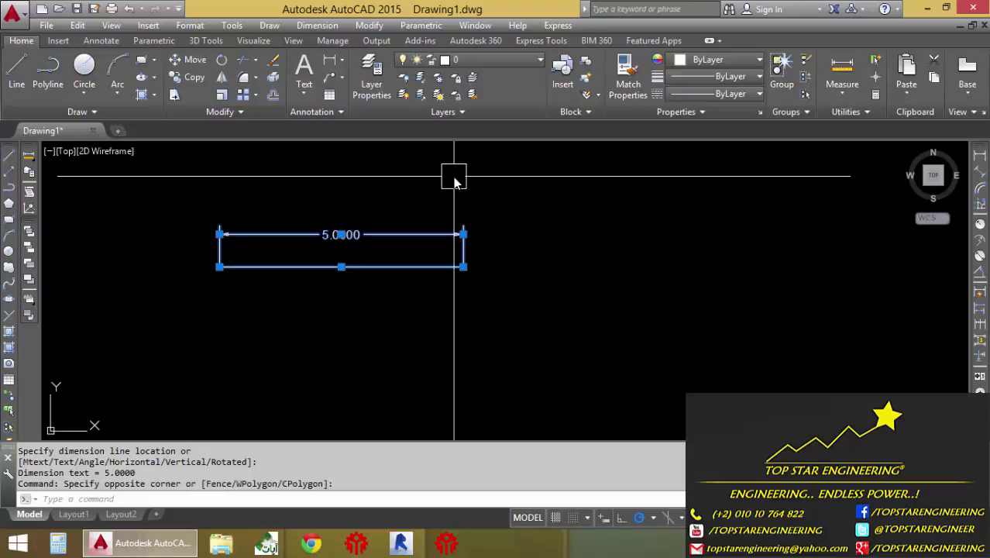
{"action": "type", "text": "s"}
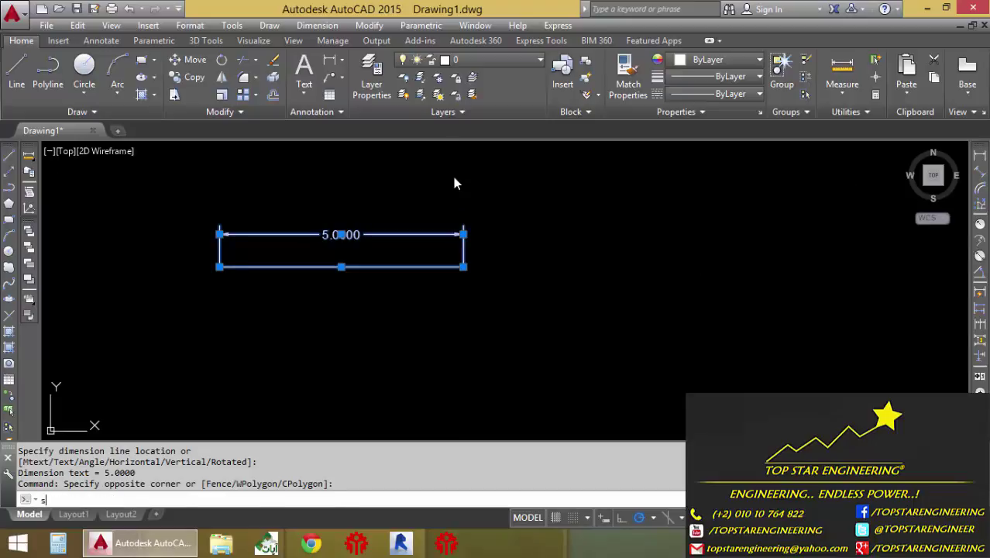
{"action": "key", "text": "Return"}
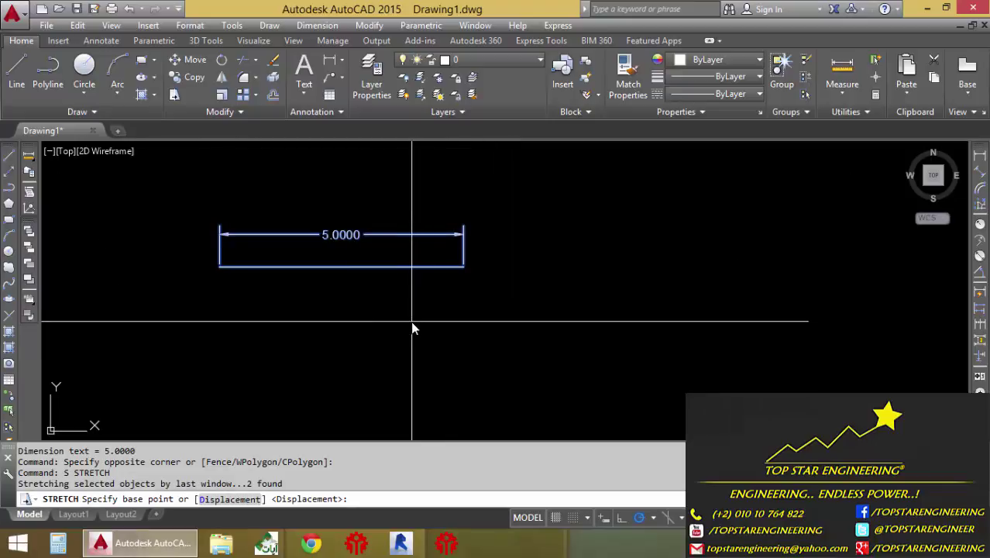
{"action": "left_click", "coordinate": [411, 321]}
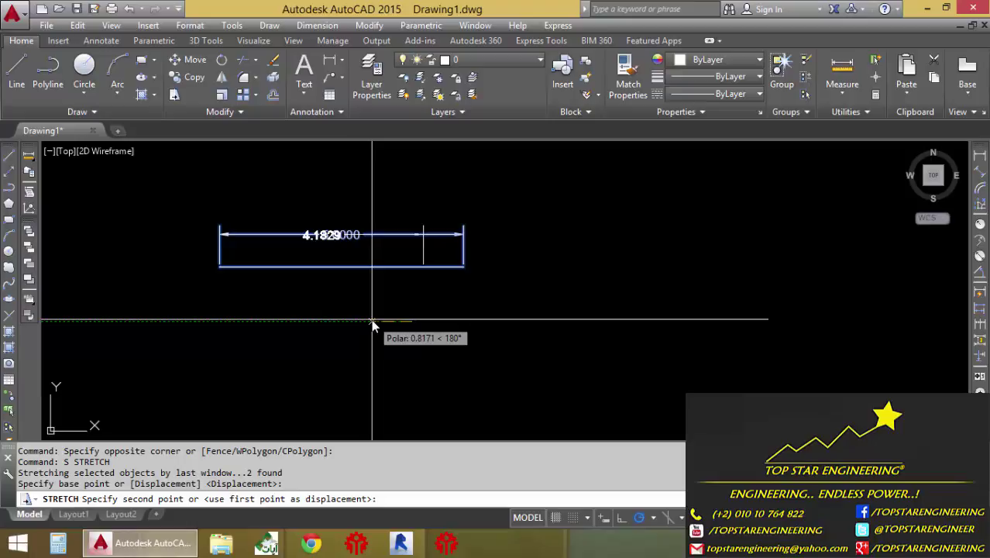
{"action": "type", "text": "1"}
{"action": "key", "text": "Return"}
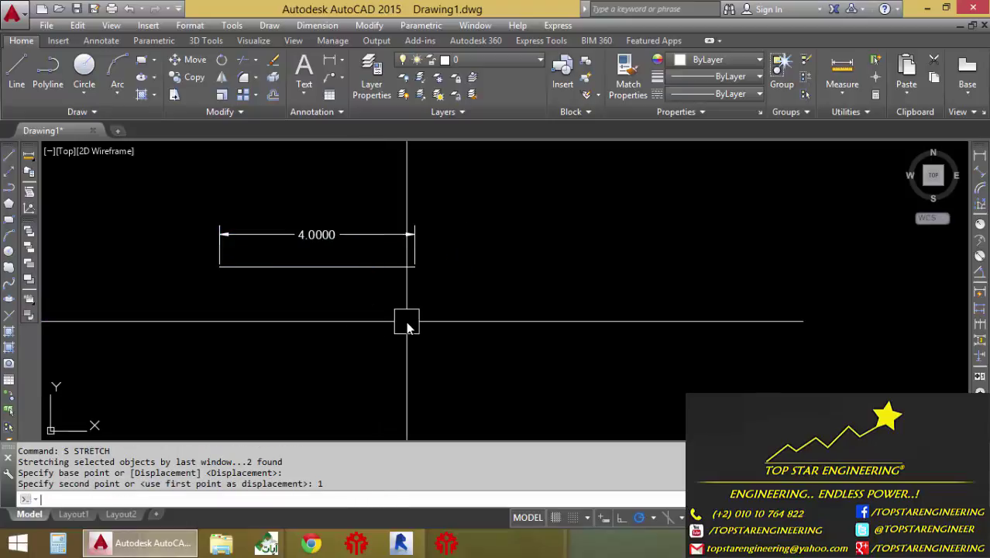
{"action": "scroll", "coordinate": [352, 275], "scroll_direction": "up", "scroll_amount": 2}
{"action": "scroll", "coordinate": [355, 277], "scroll_direction": "up", "scroll_amount": 2}
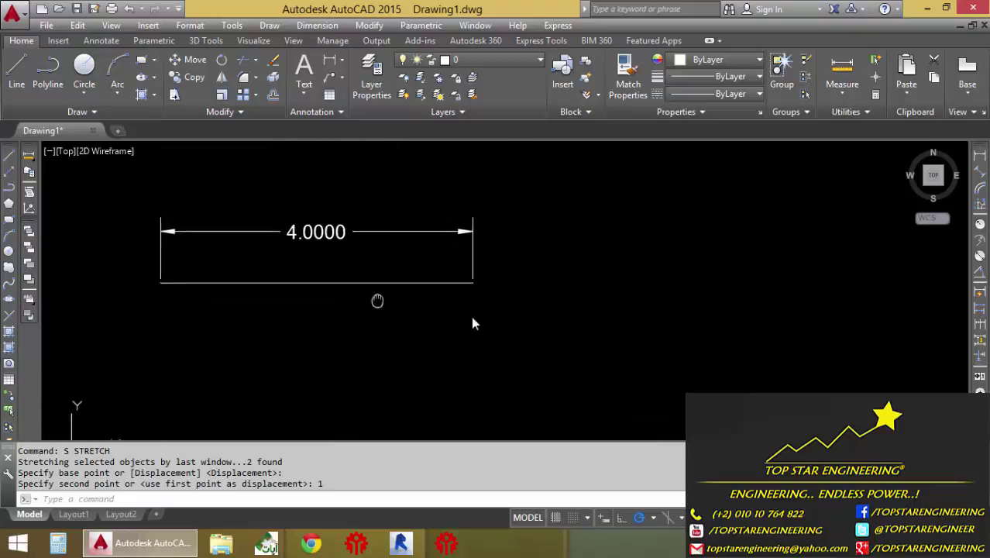
{"action": "scroll", "coordinate": [567, 333], "scroll_direction": "down", "scroll_amount": 3}
{"action": "scroll", "coordinate": [634, 363], "scroll_direction": "up", "scroll_amount": 1}
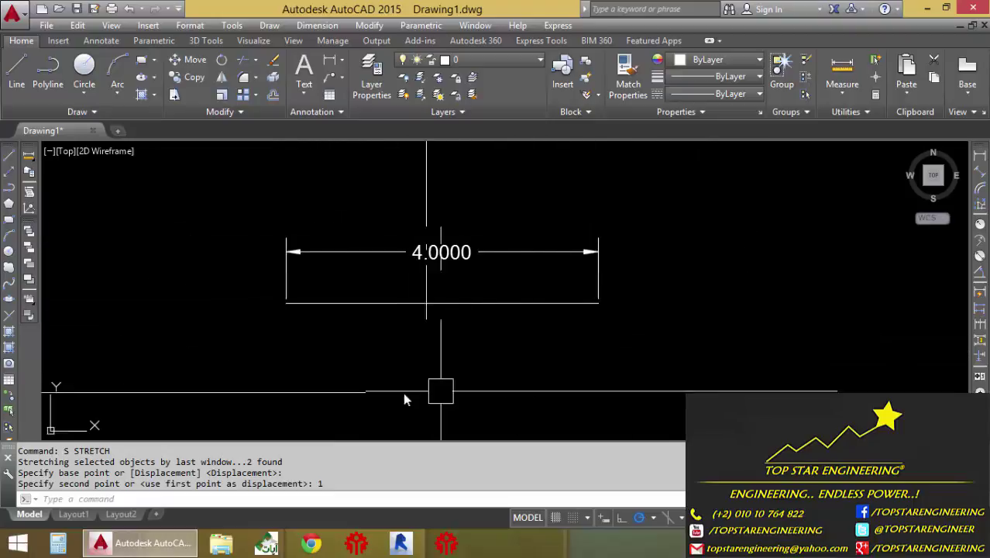
Stretch the line's left end and dimension 2 units leftward so it reads 6.0000.
{"action": "left_click", "coordinate": [366, 358]}
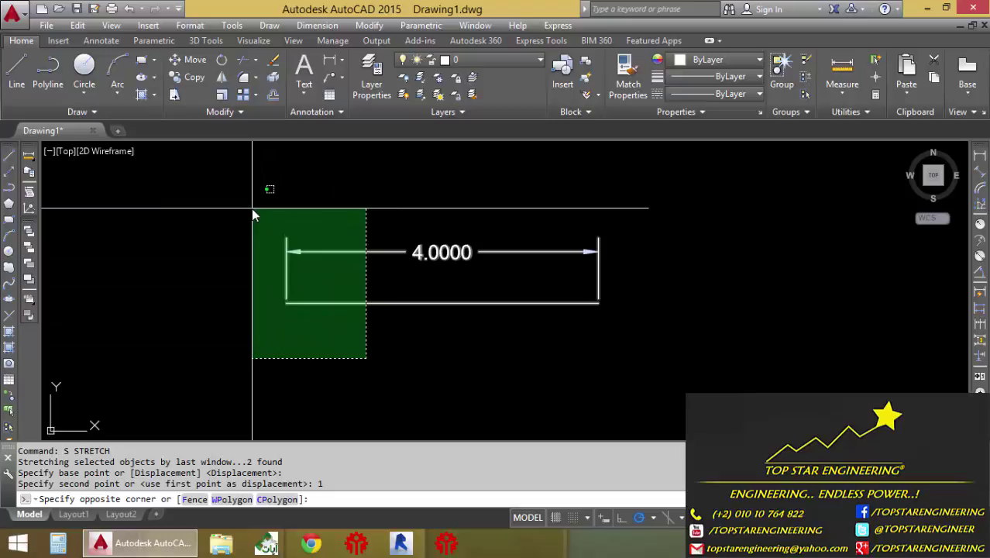
{"action": "left_click", "coordinate": [252, 209]}
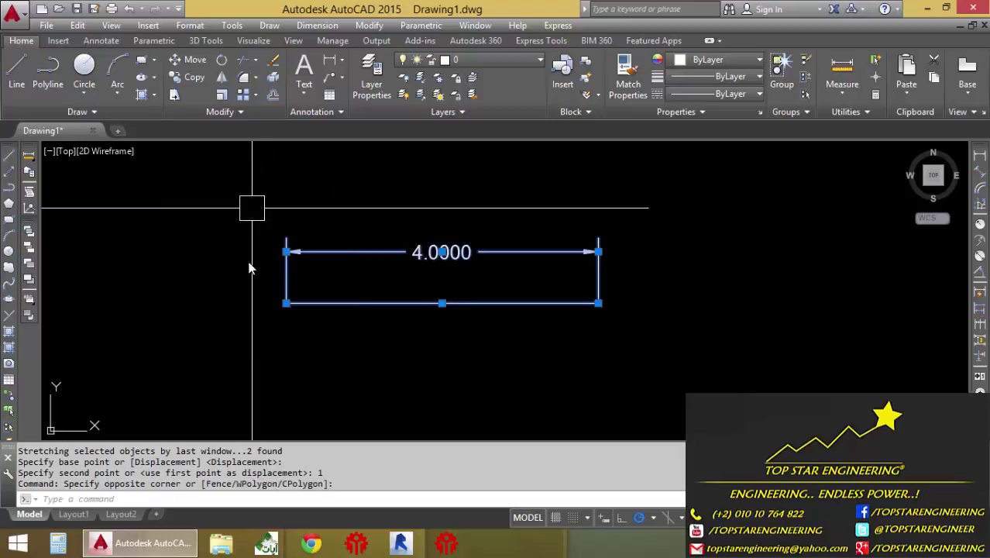
{"action": "type", "text": "s"}
{"action": "key", "text": "Return"}
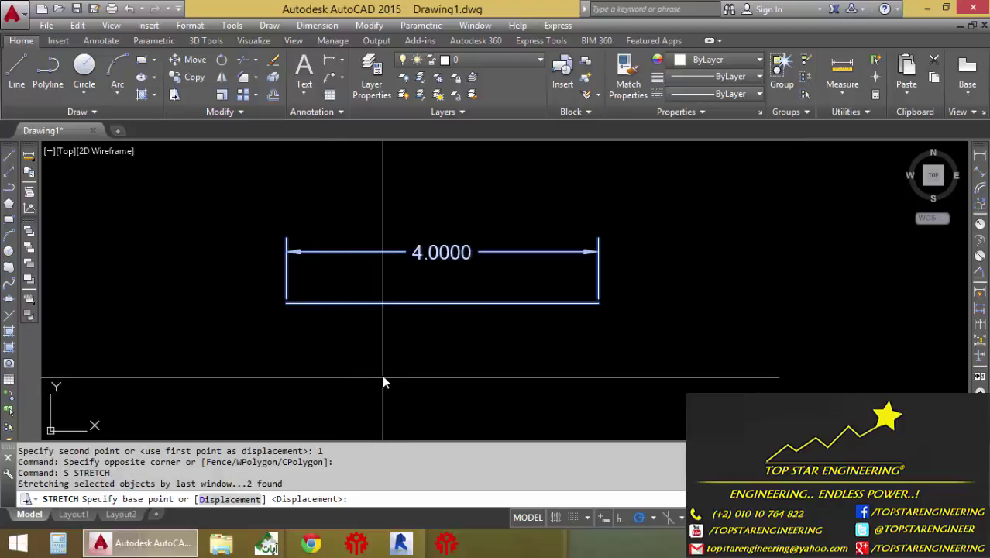
{"action": "left_click", "coordinate": [437, 357]}
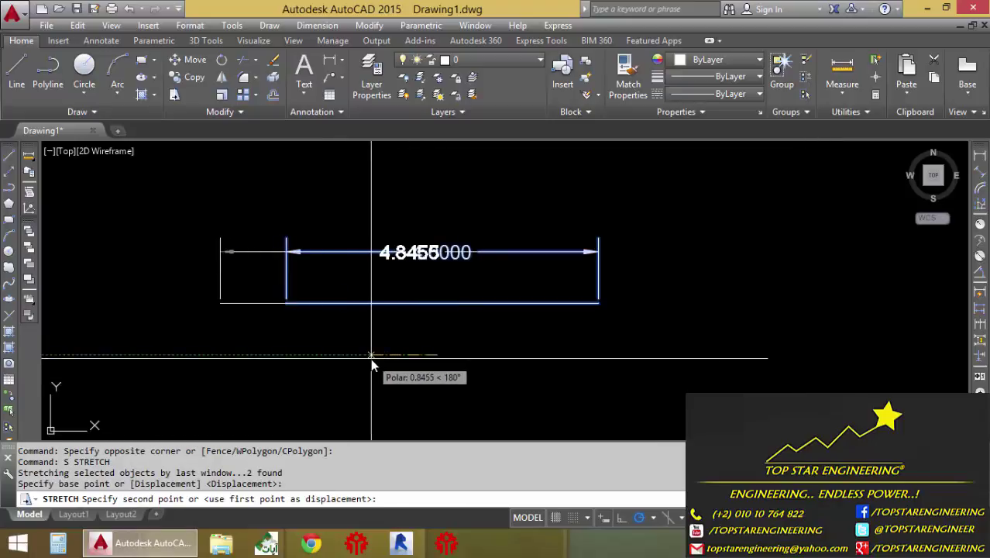
{"action": "type", "text": "2"}
{"action": "key", "text": "Return"}
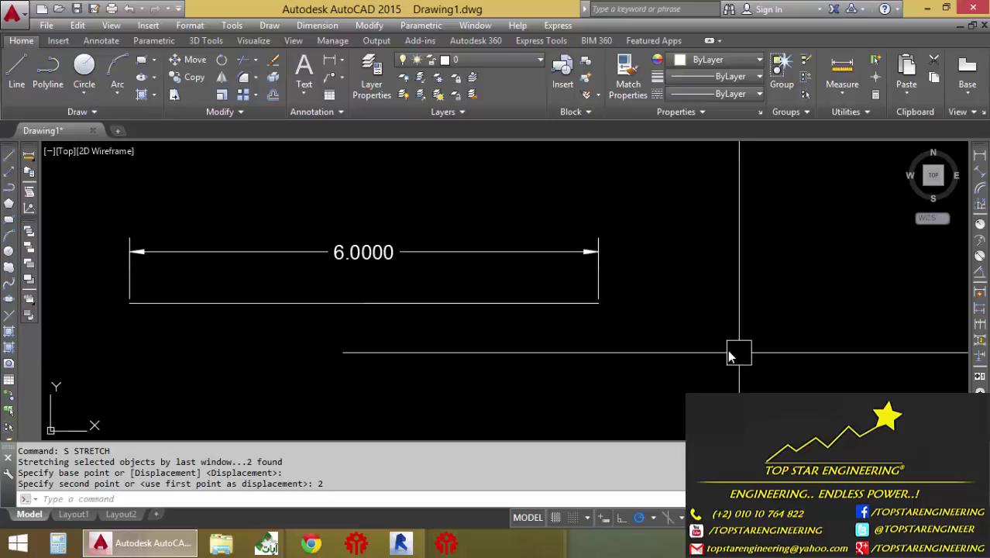
Zoom and pan out to bring the circle back into view below the dimension.
{"action": "scroll", "coordinate": [740, 353], "scroll_direction": "down", "scroll_amount": 2}
{"action": "scroll", "coordinate": [696, 364], "scroll_direction": "down", "scroll_amount": 2}
{"action": "middle_click_drag", "start_coordinate": [697, 376], "coordinate": [680, 240]}
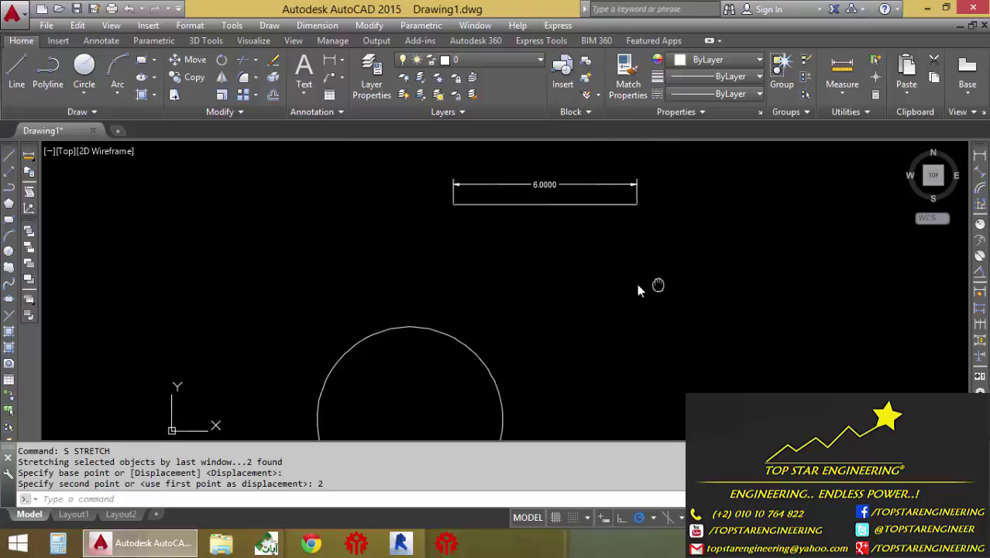
{"action": "middle_click_drag", "start_coordinate": [637, 284], "coordinate": [418, 269]}
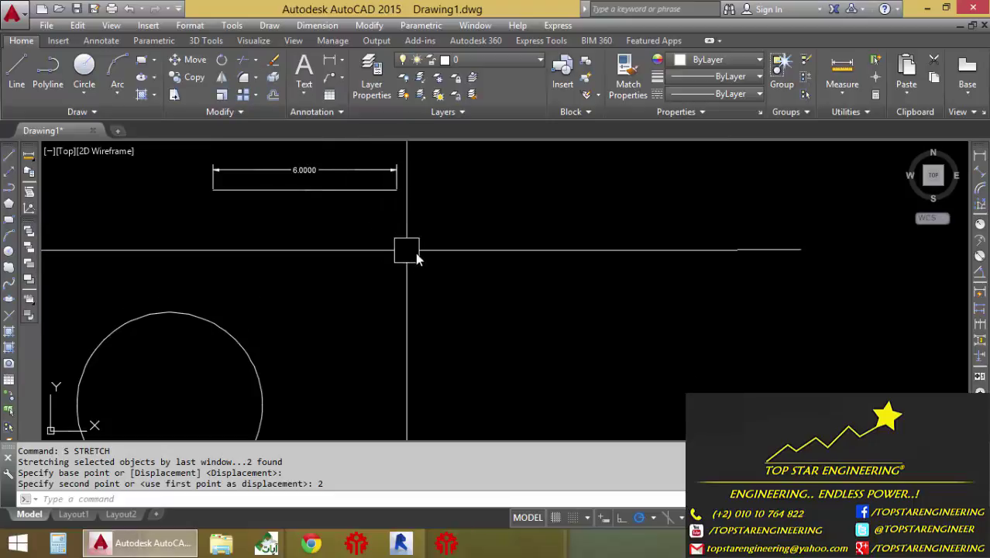
{"action": "middle_click_drag", "start_coordinate": [411, 246], "coordinate": [376, 210]}
{"action": "scroll", "coordinate": [339, 200], "scroll_direction": "down", "scroll_amount": 1}
{"action": "scroll", "coordinate": [311, 199], "scroll_direction": "down", "scroll_amount": 1}
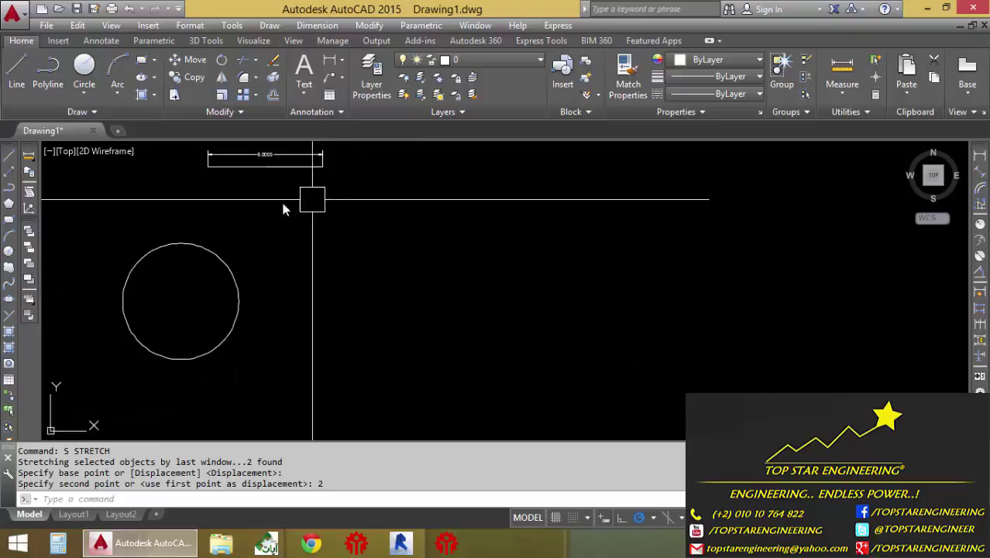
{"action": "scroll", "coordinate": [281, 220], "scroll_direction": "up", "scroll_amount": 2}
{"action": "middle_click_drag", "start_coordinate": [272, 272], "coordinate": [261, 267]}
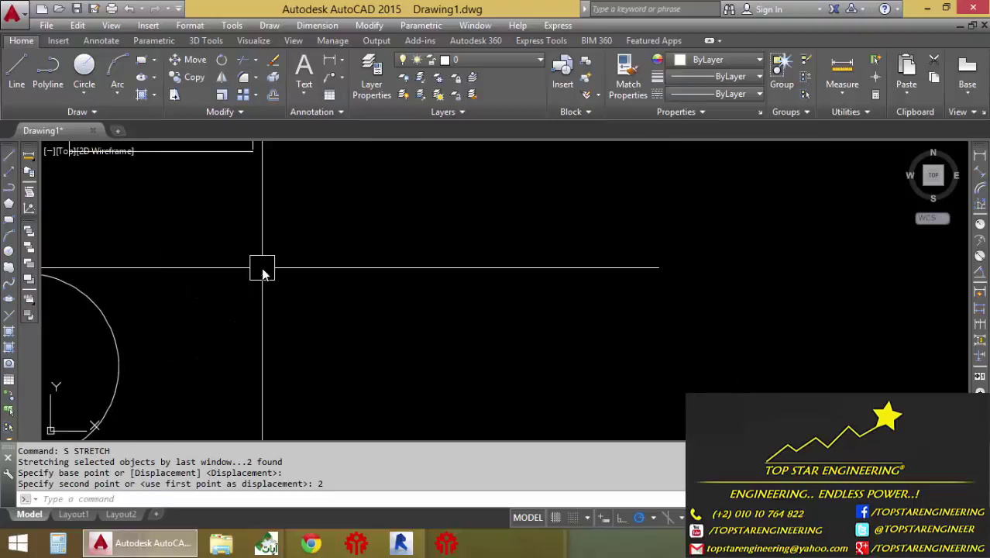
Draw an upward arrow polyline: a vertical shaft capped by a closed triangular head.
{"action": "left_click", "coordinate": [46, 78]}
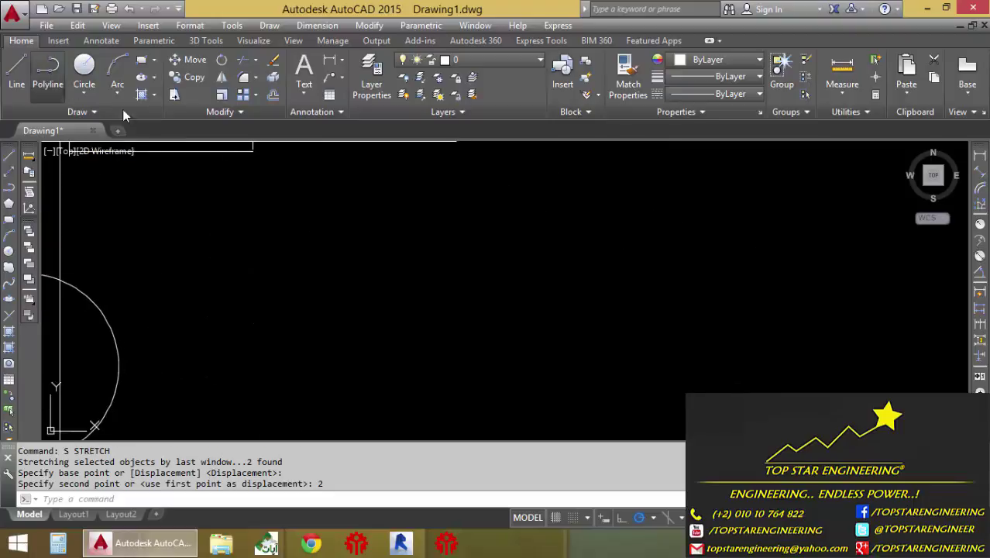
{"action": "left_click", "coordinate": [415, 350]}
{"action": "left_click", "coordinate": [415, 207]}
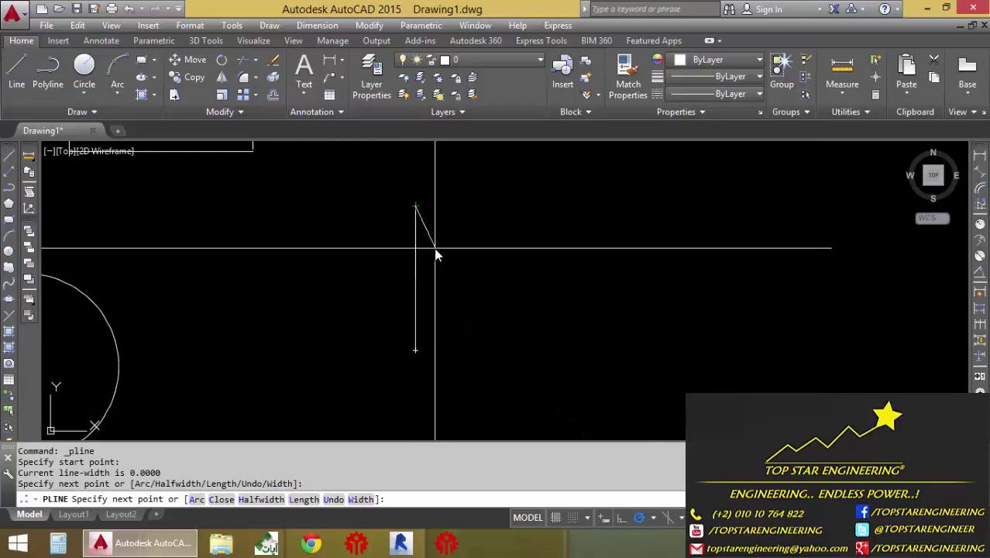
{"action": "left_click", "coordinate": [435, 246]}
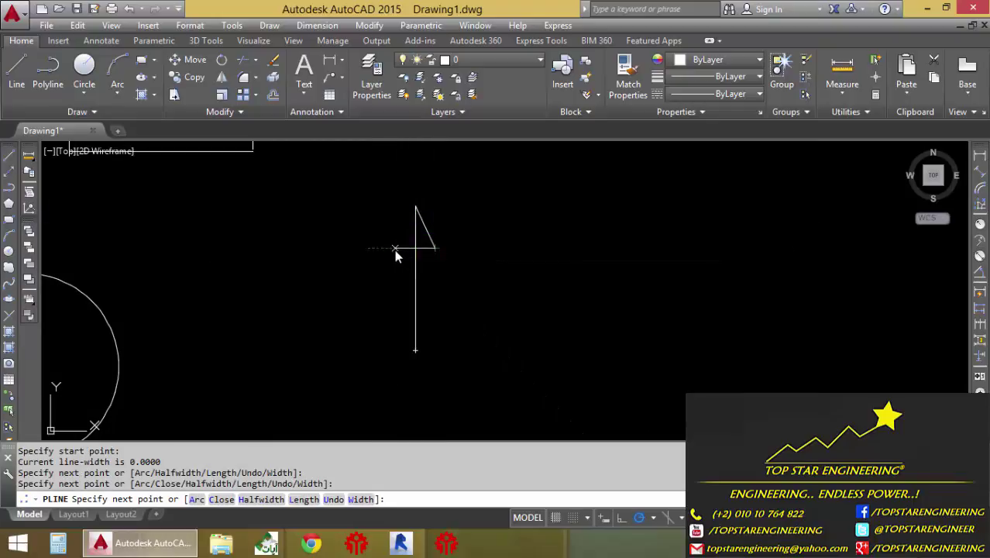
{"action": "left_click", "coordinate": [395, 248]}
{"action": "left_click", "coordinate": [416, 208]}
{"action": "key", "text": "Return"}
{"action": "scroll", "coordinate": [478, 314], "scroll_direction": "up", "scroll_amount": 2}
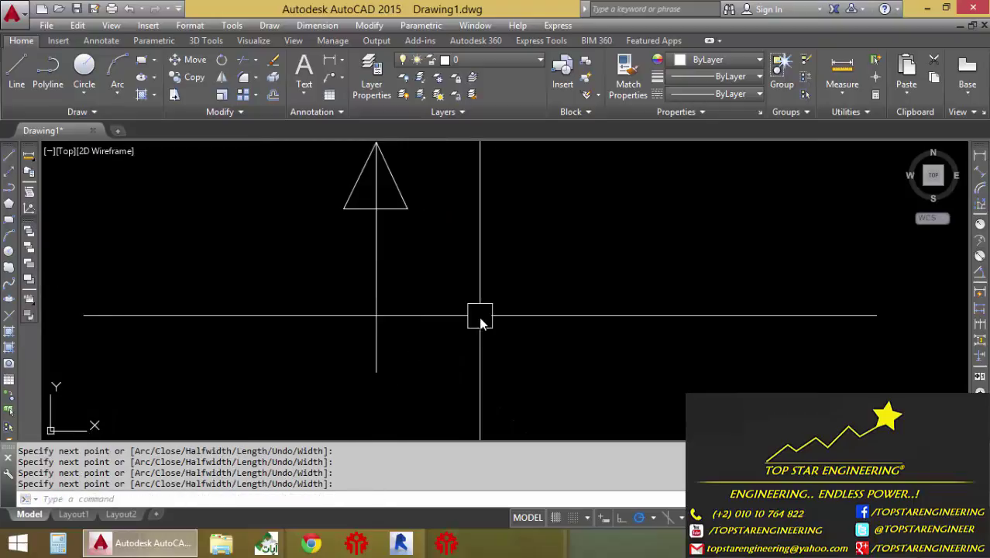
{"action": "middle_click_drag", "start_coordinate": [505, 341], "coordinate": [492, 375]}
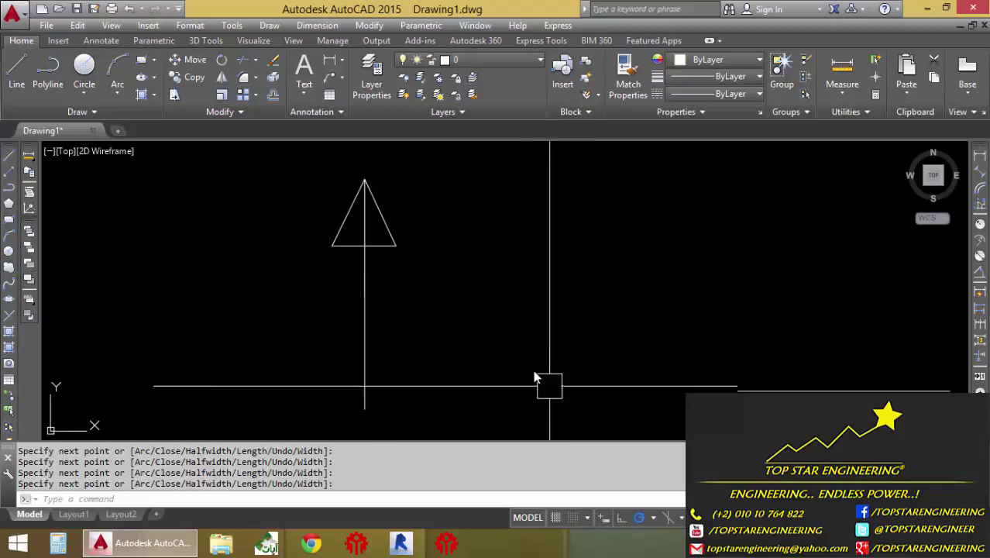
{"action": "left_click", "coordinate": [226, 64]}
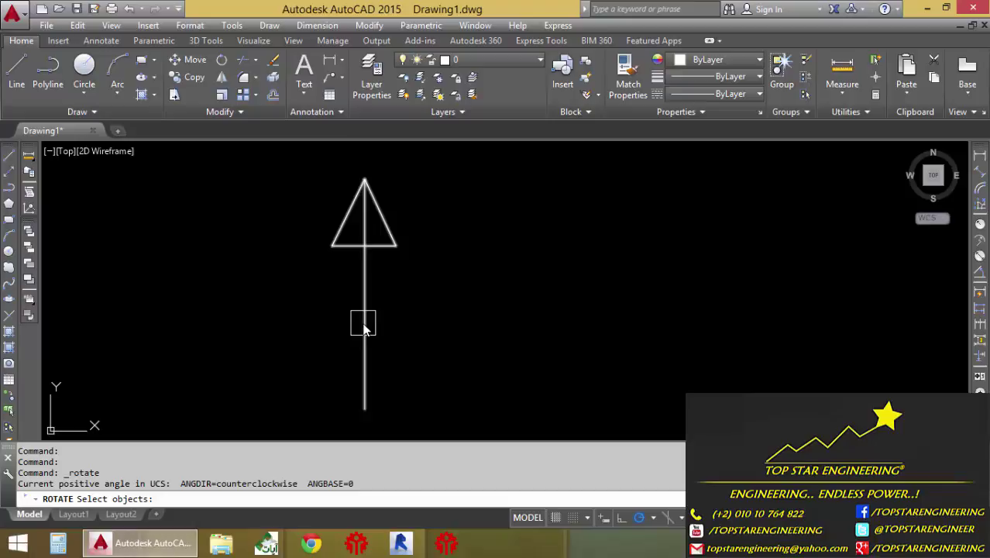
Rotate the arrow 180° about its shaft's bottom endpoint so it points downward.
{"action": "left_click", "coordinate": [364, 324]}
{"action": "key", "text": "Return"}
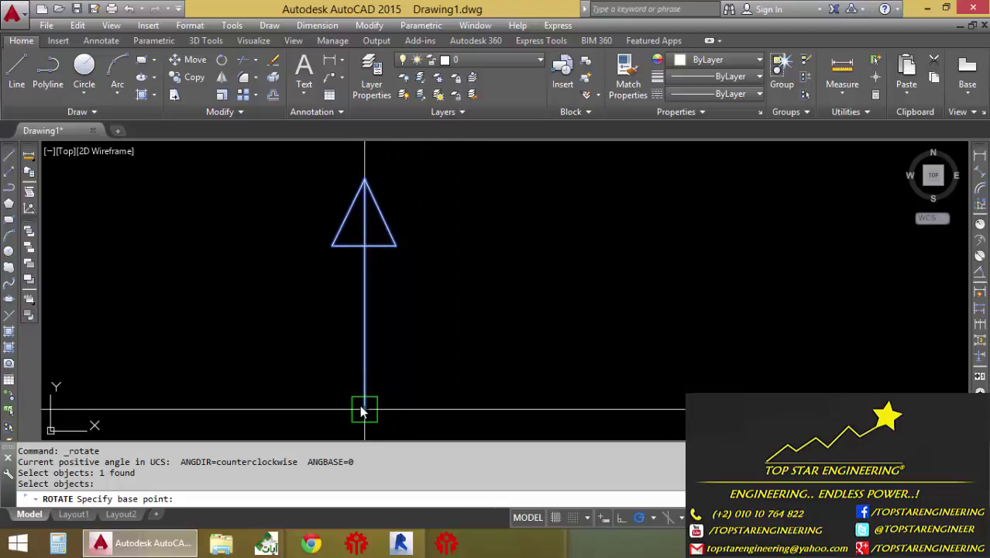
{"action": "left_click", "coordinate": [361, 411]}
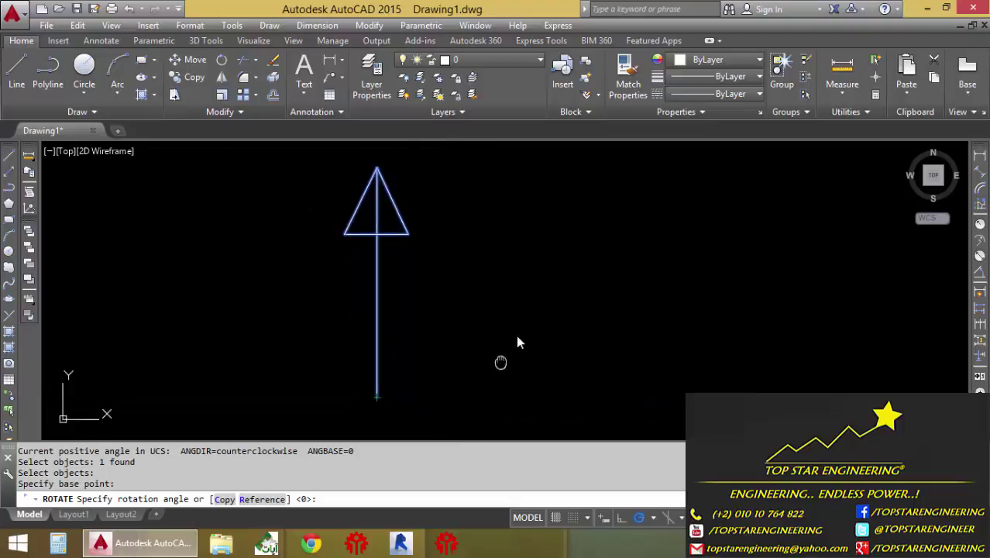
{"action": "middle_click_drag", "start_coordinate": [473, 380], "coordinate": [504, 335]}
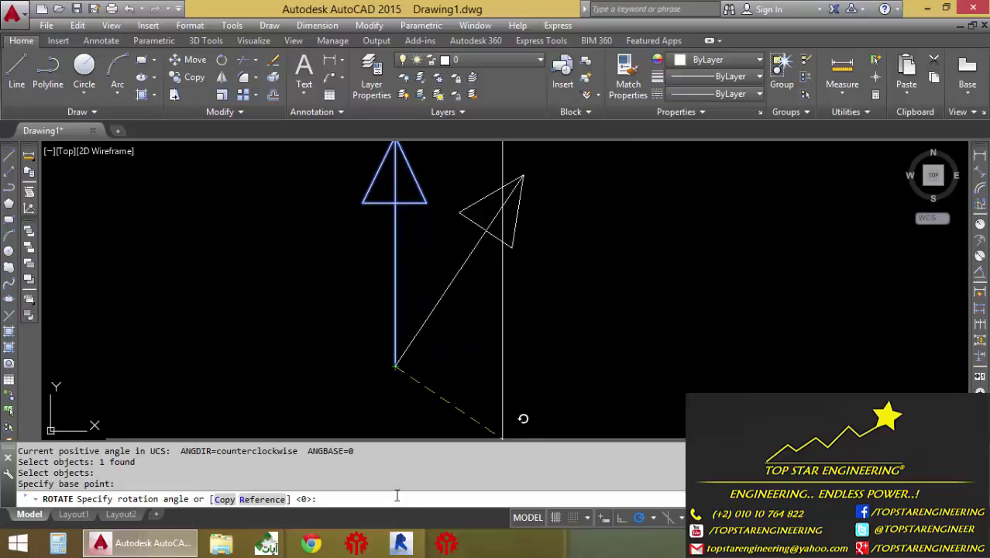
{"action": "type", "text": "180"}
{"action": "key", "text": "Return"}
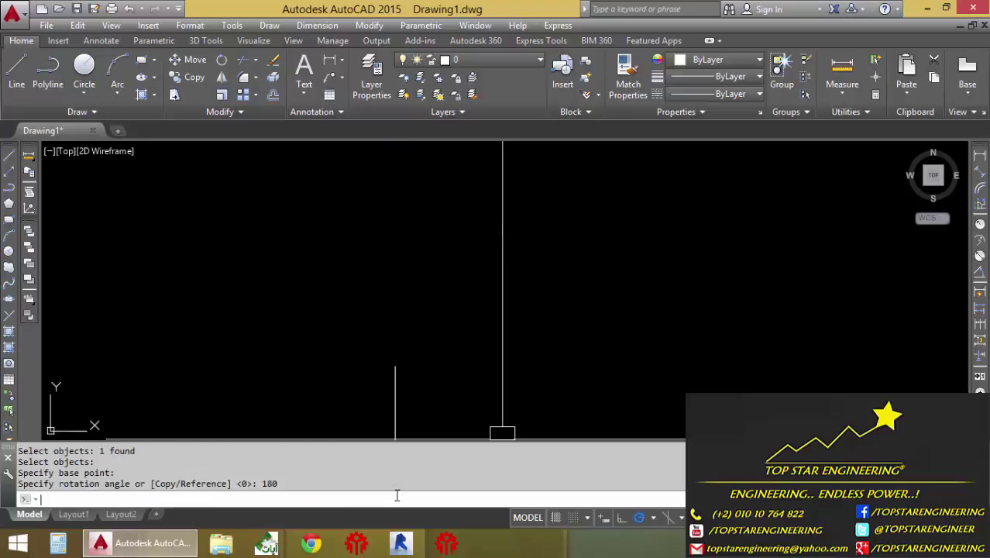
{"action": "scroll", "coordinate": [454, 372], "scroll_direction": "down", "scroll_amount": 2}
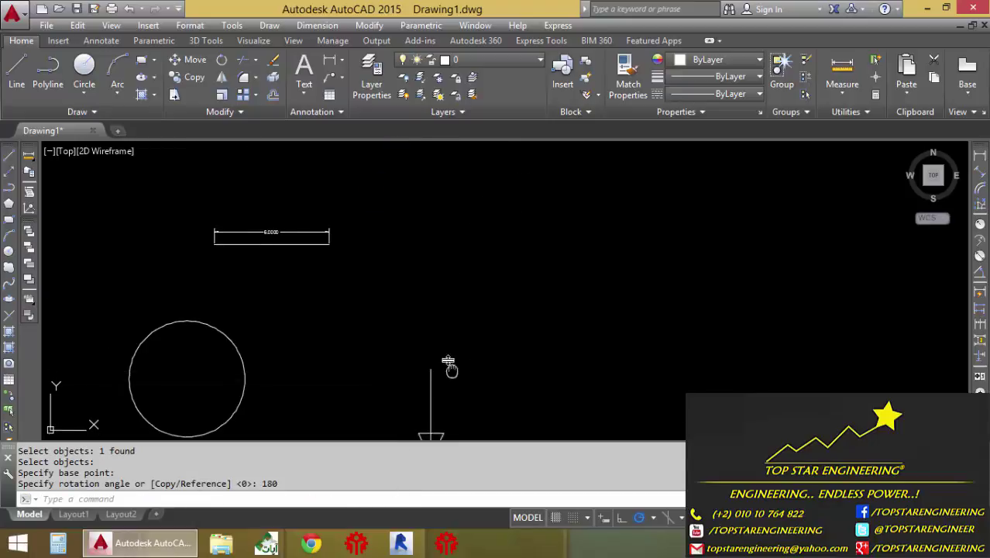
{"action": "middle_click_drag", "start_coordinate": [448, 365], "coordinate": [421, 264]}
{"action": "scroll", "coordinate": [446, 332], "scroll_direction": "up", "scroll_amount": 2}
{"action": "middle_click_drag", "start_coordinate": [491, 341], "coordinate": [489, 388]}
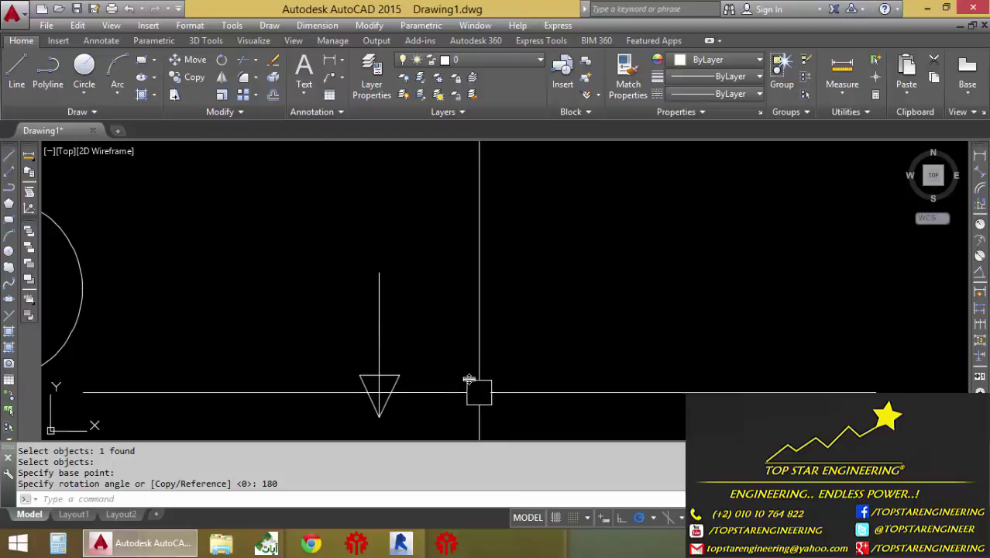
Rotate the downward arrow 90° about the top of its shaft so it points right.
{"action": "left_click", "coordinate": [222, 65]}
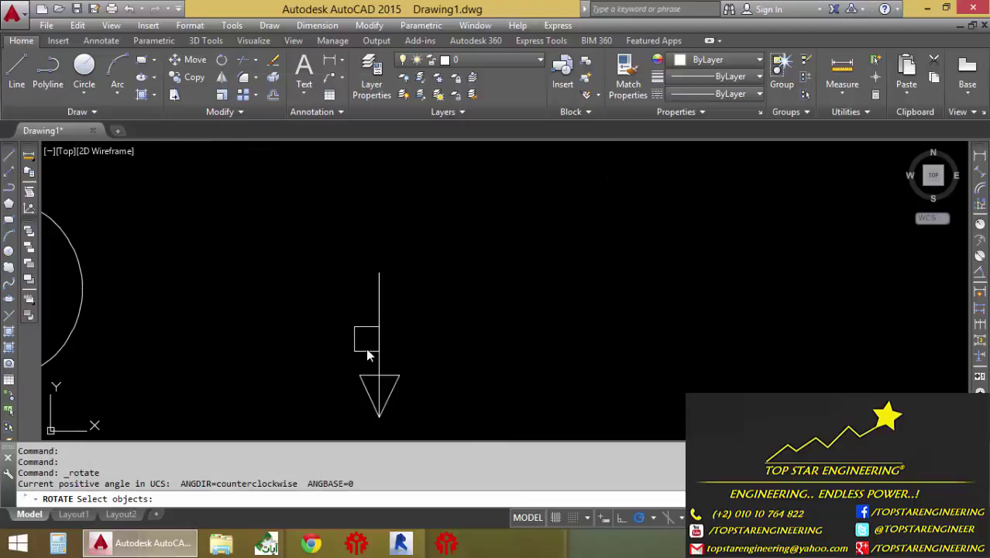
{"action": "left_click", "coordinate": [378, 349]}
{"action": "key", "text": "Return"}
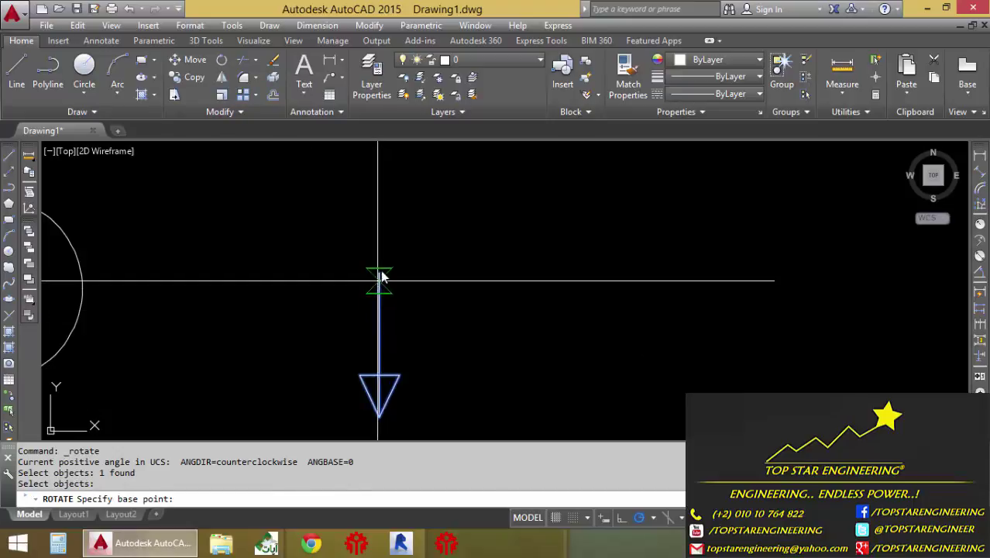
{"action": "left_click", "coordinate": [379, 272]}
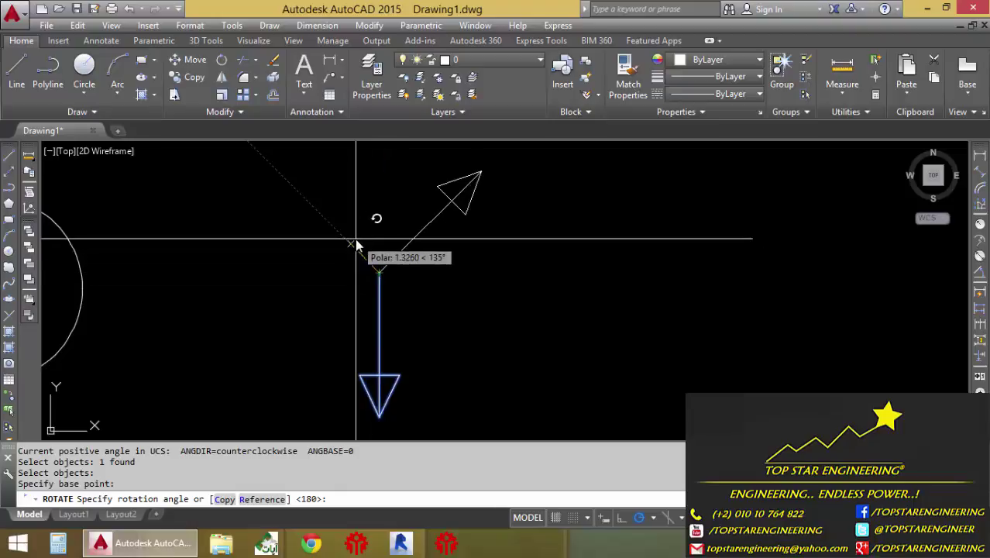
{"action": "type", "text": "90"}
{"action": "key", "text": "Return"}
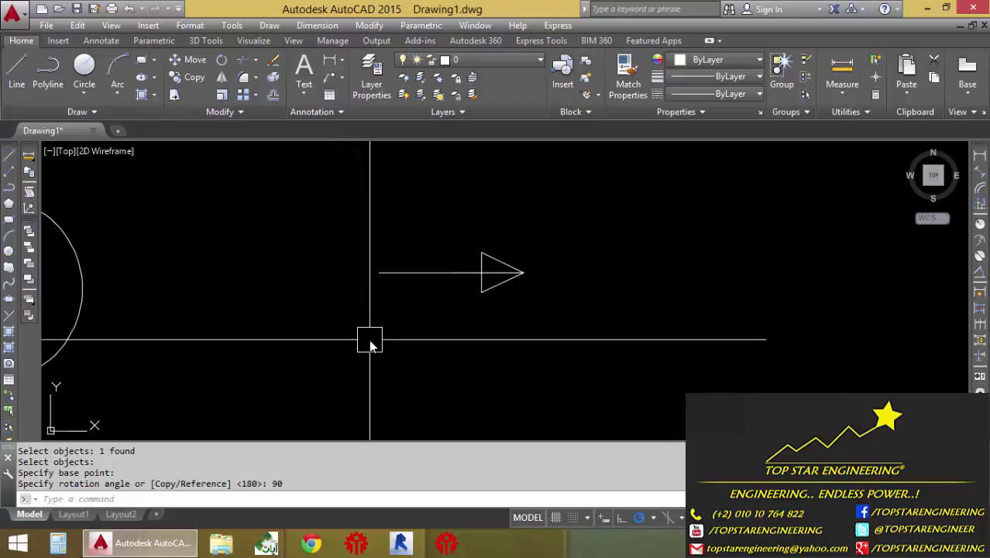
Rotate the arrow again by a small angle so it tilts up to the right.
{"action": "middle_click_drag", "start_coordinate": [369, 345], "coordinate": [358, 327]}
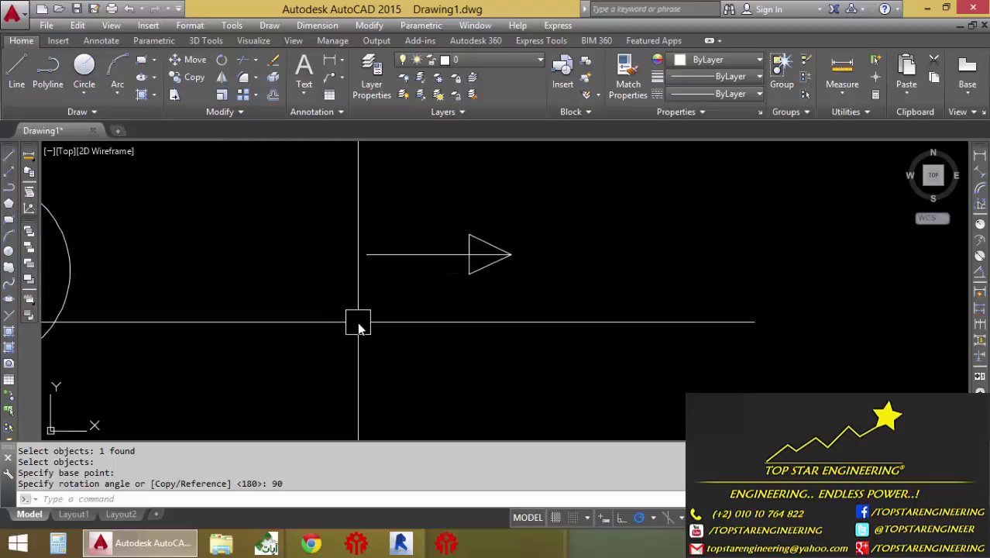
{"action": "key", "text": "Return"}
{"action": "left_click", "coordinate": [405, 253]}
{"action": "key", "text": "Return"}
{"action": "left_click", "coordinate": [511, 253]}
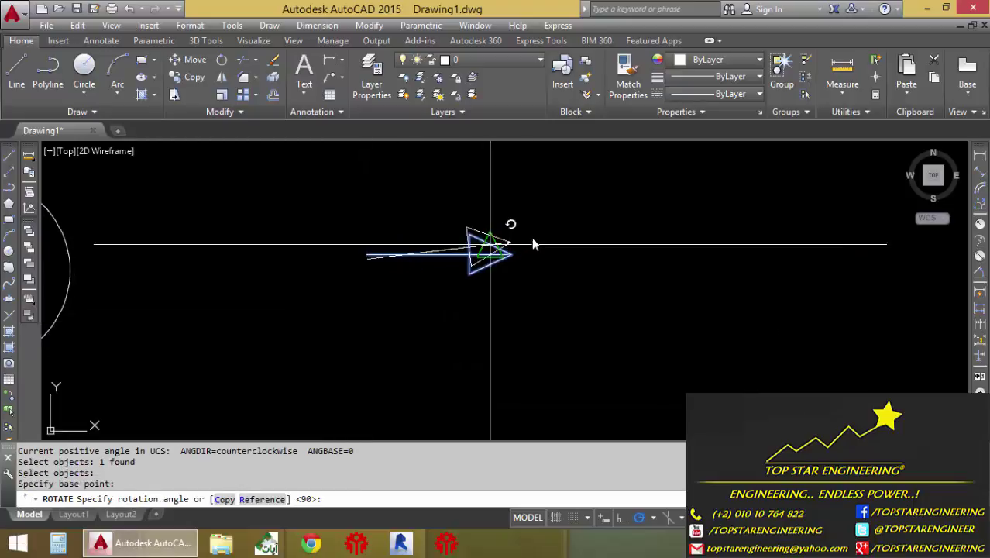
{"action": "left_click", "coordinate": [557, 208]}
{"action": "middle_click_drag", "start_coordinate": [520, 373], "coordinate": [508, 345]}
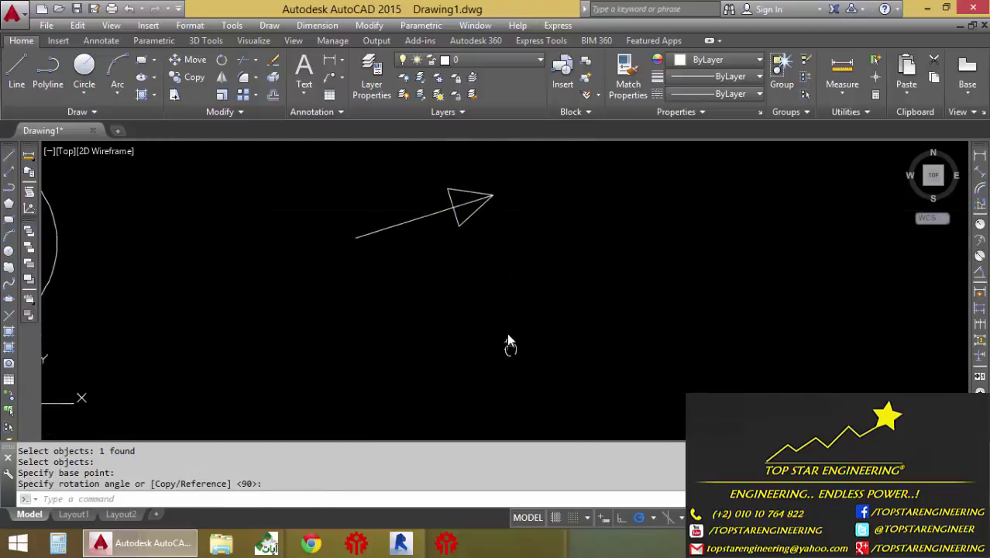
{"action": "middle_click_drag", "start_coordinate": [542, 267], "coordinate": [521, 337]}
{"action": "scroll", "coordinate": [524, 329], "scroll_direction": "up", "scroll_amount": 2}
Draw a short diagonal line below and left of the arrow.
{"action": "left_click", "coordinate": [16, 73]}
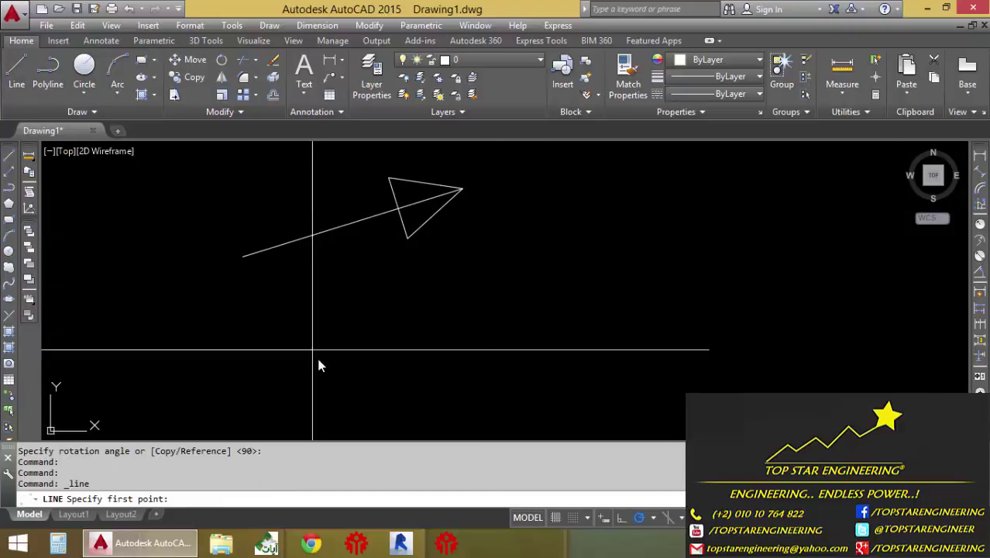
{"action": "left_click", "coordinate": [262, 382]}
{"action": "left_click", "coordinate": [165, 285]}
{"action": "key", "text": "Return"}
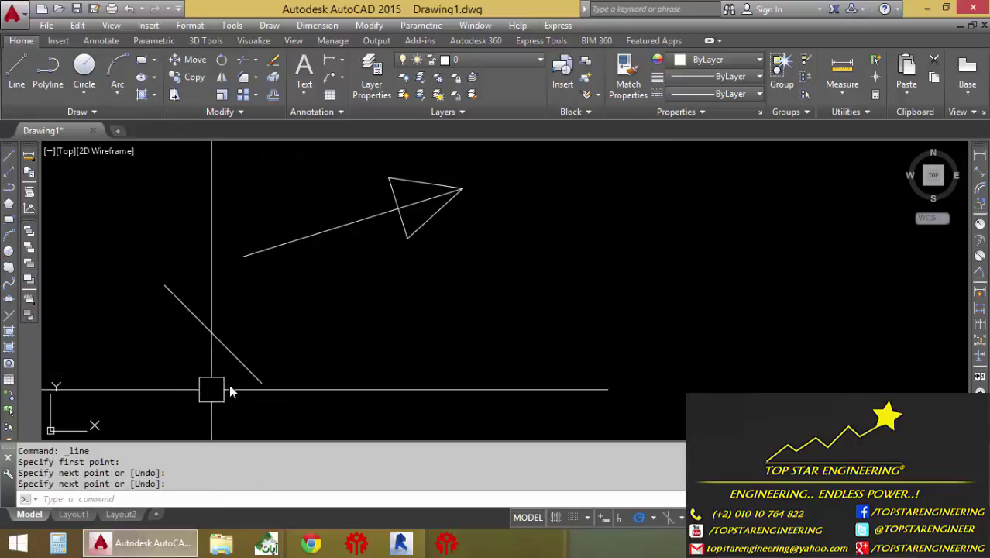
Change the diagonal line's colour to red.
{"action": "left_click", "coordinate": [213, 334]}
{"action": "left_click", "coordinate": [716, 59]}
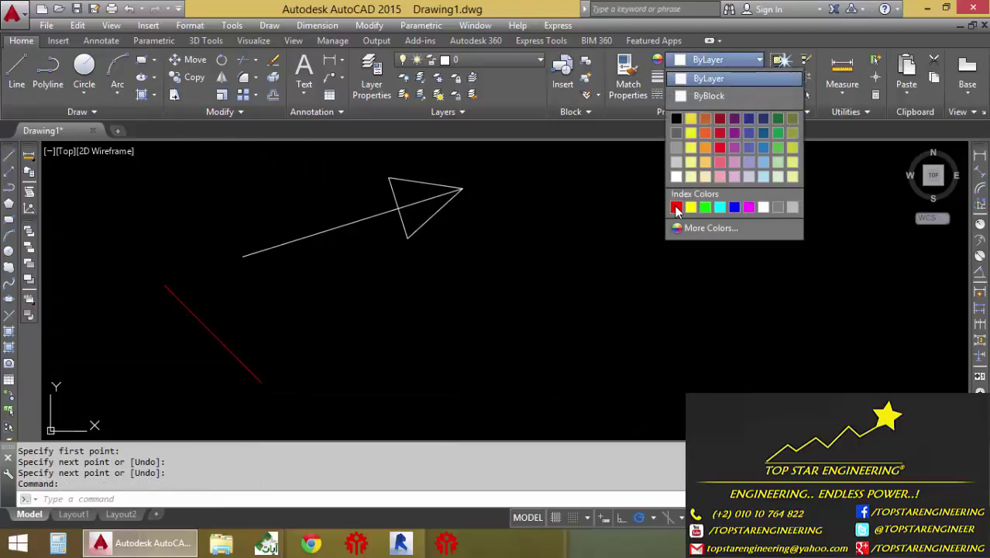
{"action": "left_click", "coordinate": [676, 208]}
{"action": "key", "text": "Escape"}
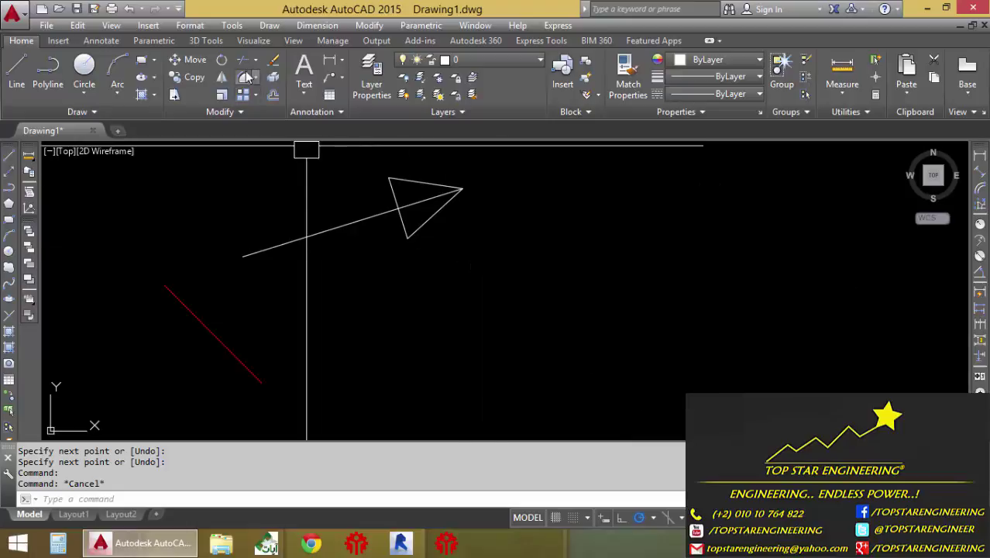
Start rotating the arrow about a point on its shaft using the Reference option.
{"action": "left_click", "coordinate": [222, 60]}
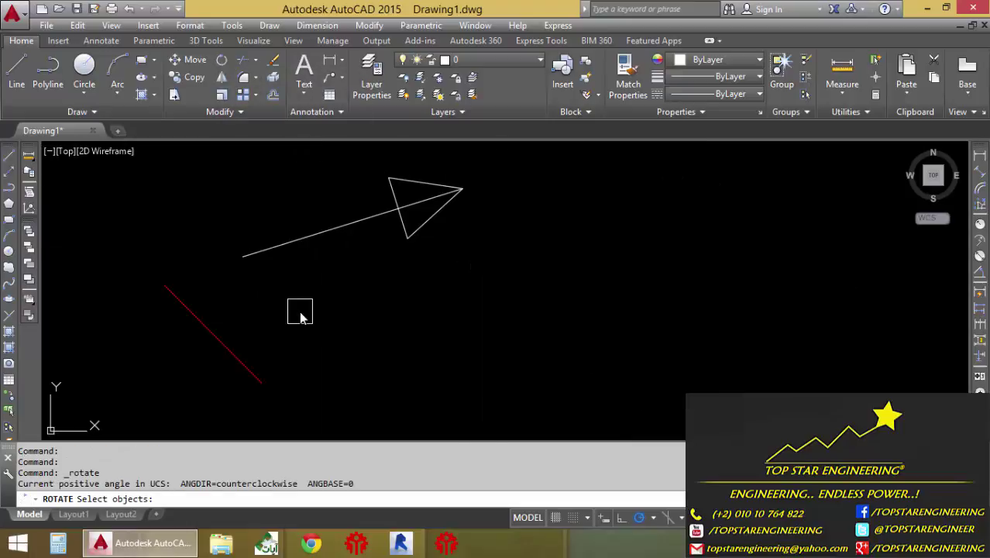
{"action": "left_click", "coordinate": [323, 234]}
{"action": "key", "text": "Return"}
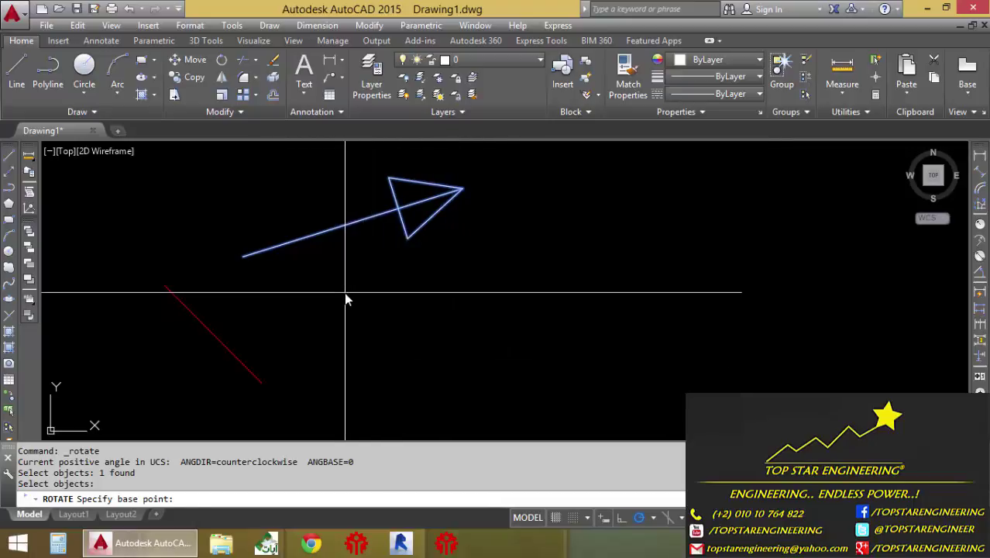
{"action": "left_click", "coordinate": [342, 226]}
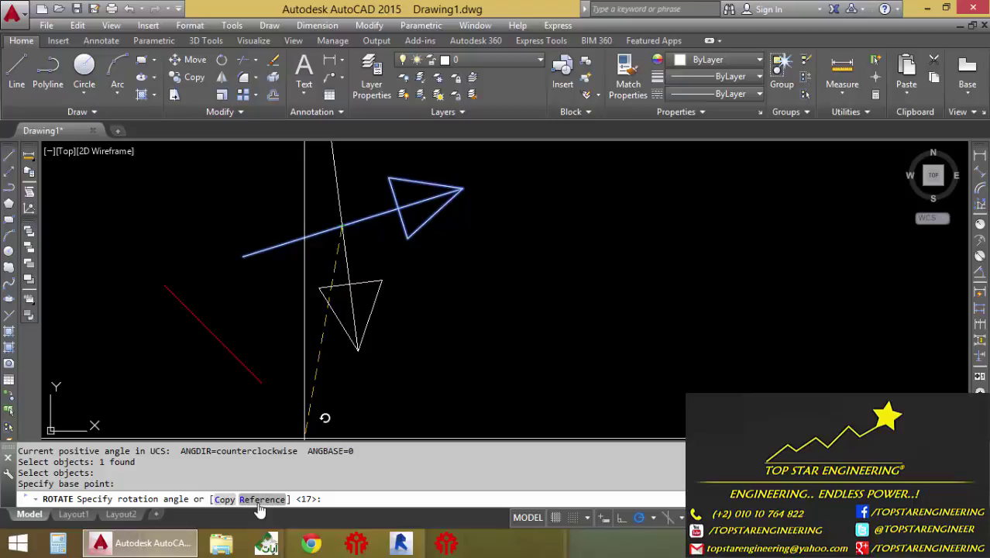
{"action": "left_click", "coordinate": [261, 500]}
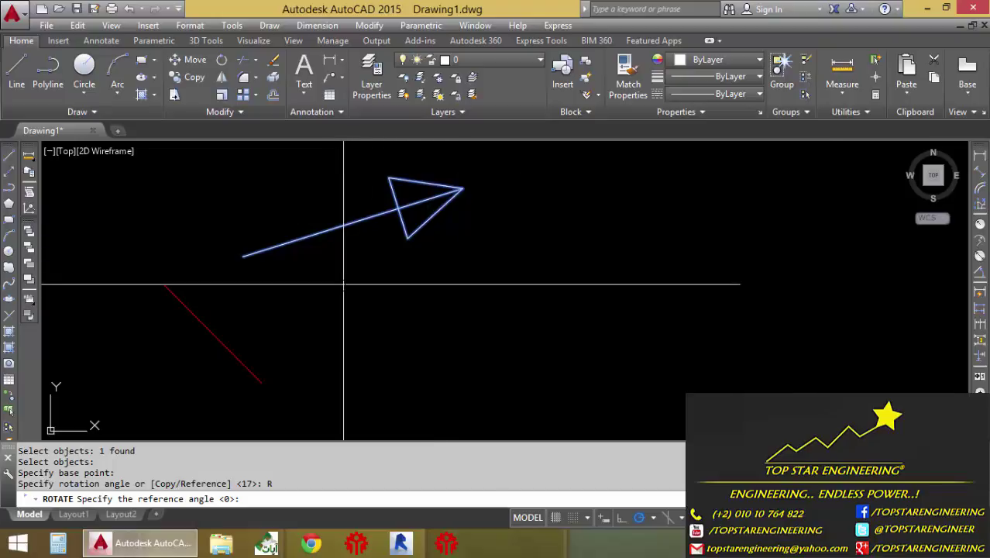
Rotate the arrow by reference, from shaft to tip, onto the red line's endpoint direction.
{"action": "left_click", "coordinate": [285, 244]}
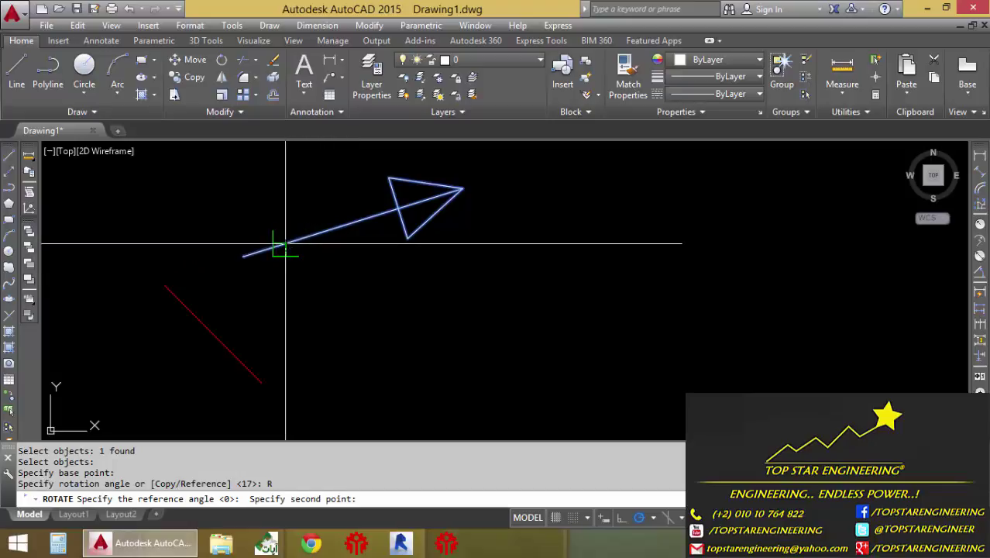
{"action": "left_click", "coordinate": [389, 215]}
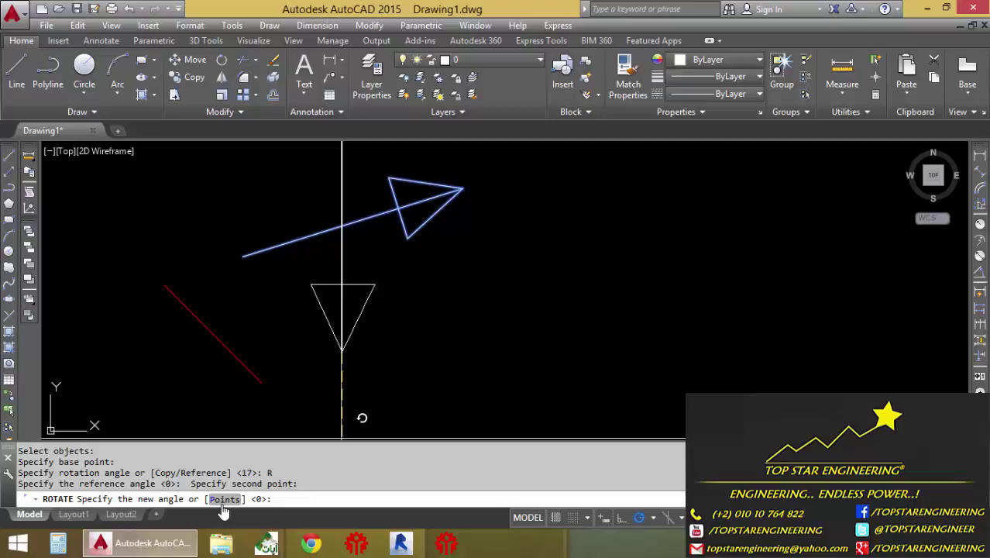
{"action": "left_click", "coordinate": [224, 499]}
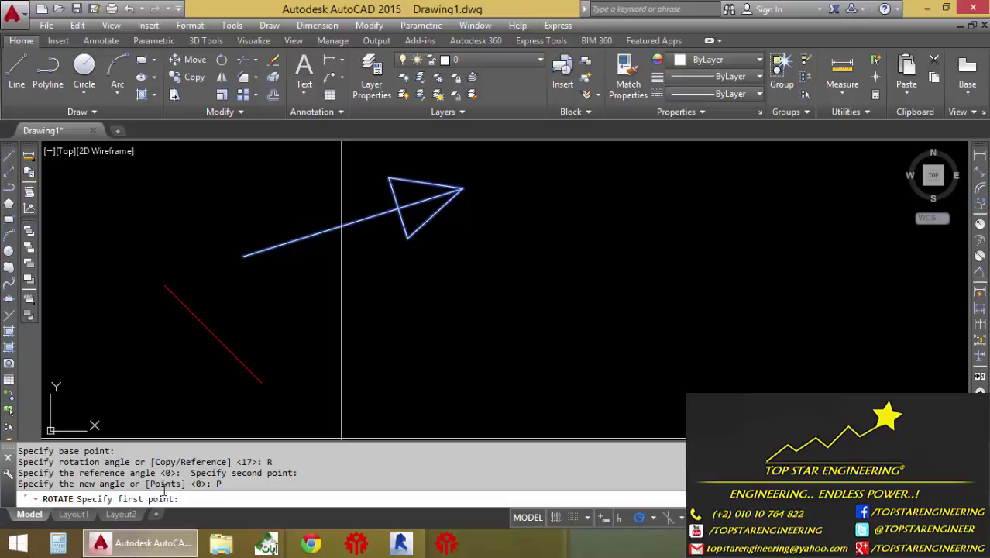
{"action": "left_click", "coordinate": [261, 383]}
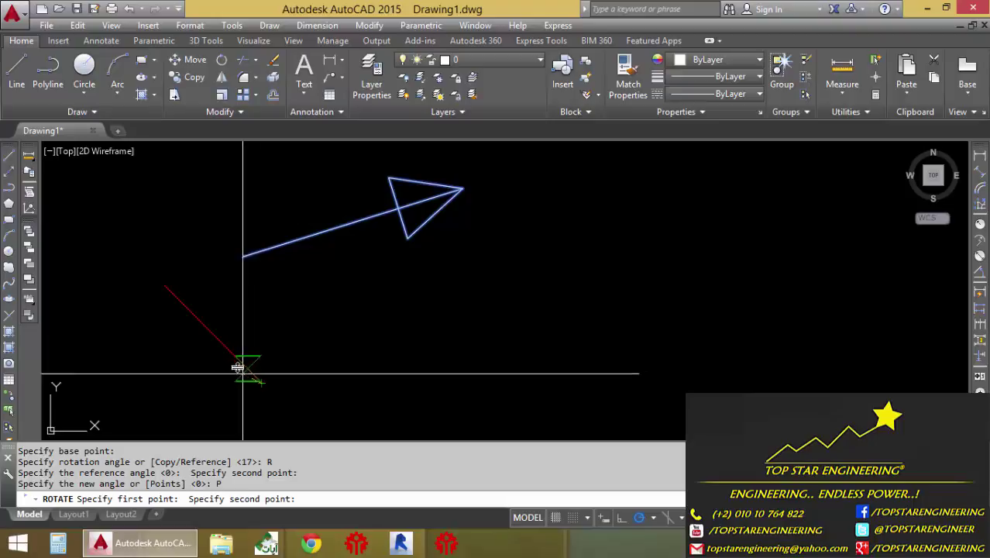
{"action": "left_click", "coordinate": [169, 286]}
{"action": "middle_click_drag", "start_coordinate": [380, 337], "coordinate": [407, 395]}
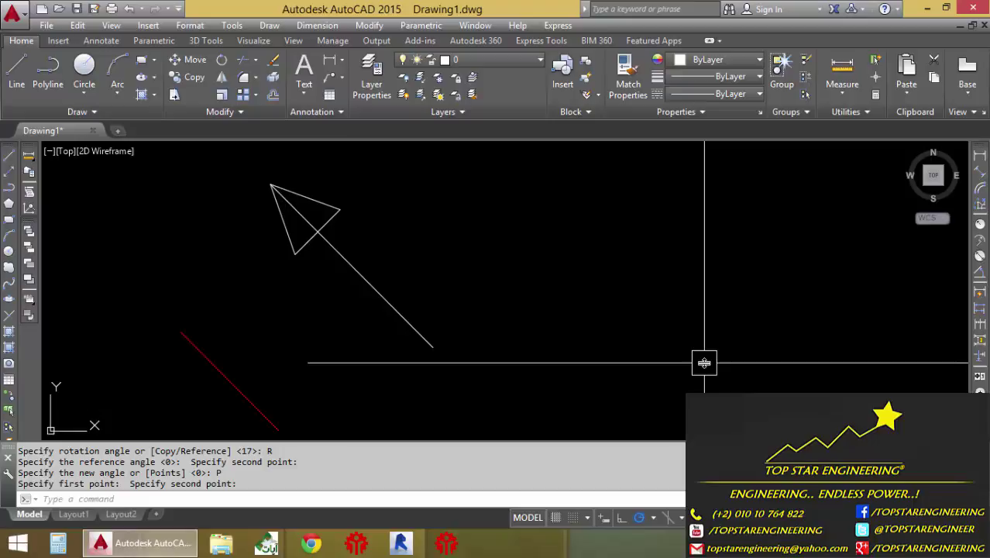
Move the arrow onto the red line's upper end and zoom in on both.
{"action": "left_click", "coordinate": [434, 341]}
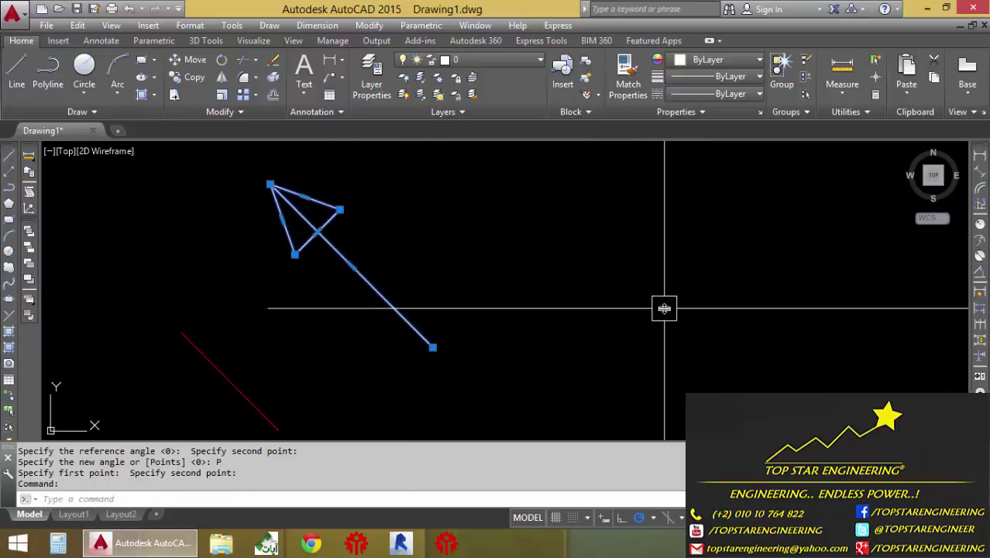
{"action": "type", "text": "m"}
{"action": "key", "text": "Return"}
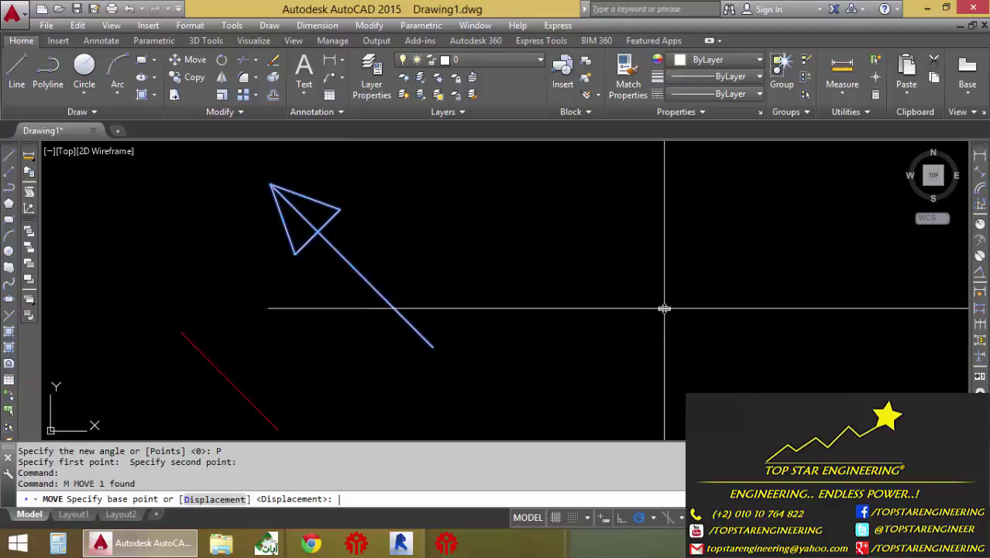
{"action": "left_click", "coordinate": [390, 305]}
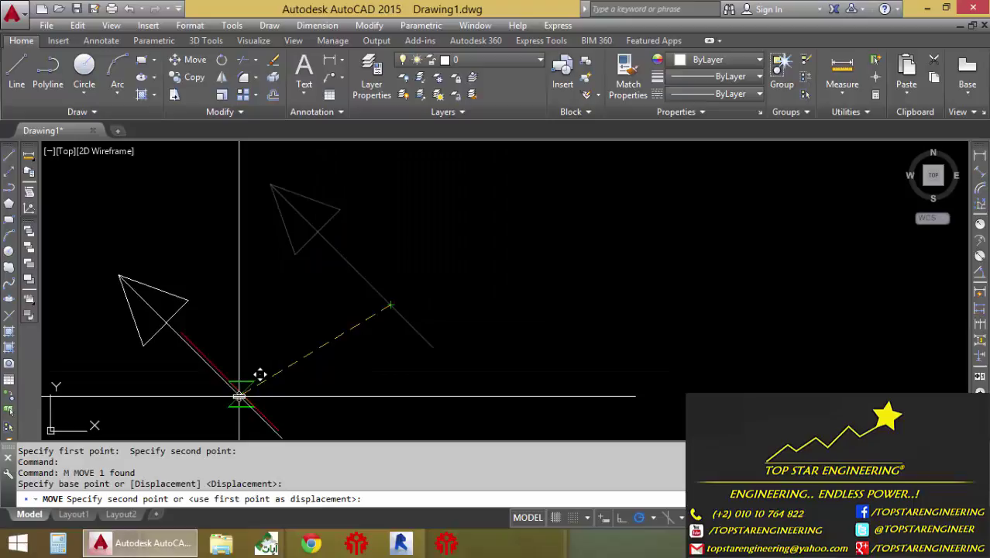
{"action": "left_click", "coordinate": [240, 393]}
{"action": "middle_click_drag", "start_coordinate": [365, 375], "coordinate": [489, 321]}
{"action": "scroll", "coordinate": [342, 387], "scroll_direction": "up", "scroll_amount": 2}
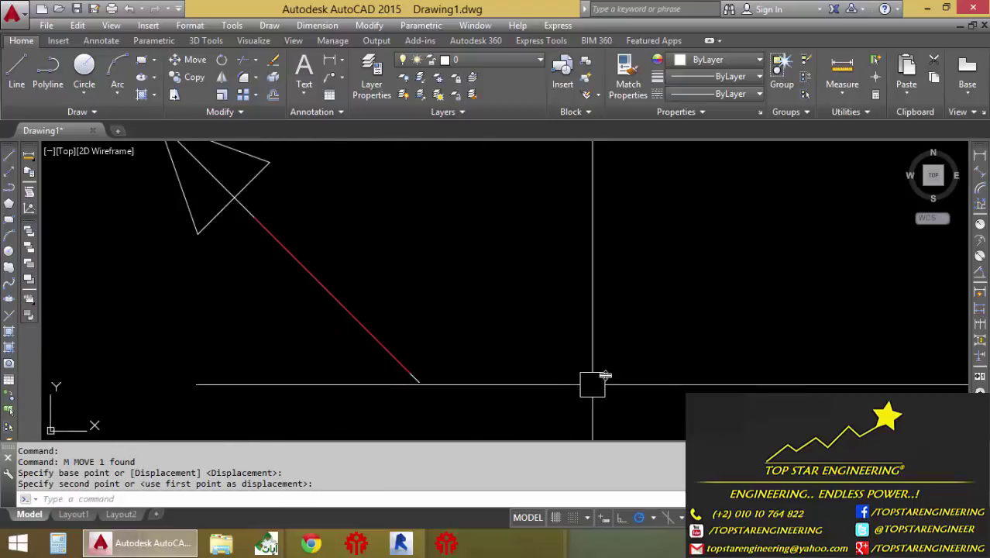
{"action": "middle_click_drag", "start_coordinate": [746, 310], "coordinate": [753, 341]}
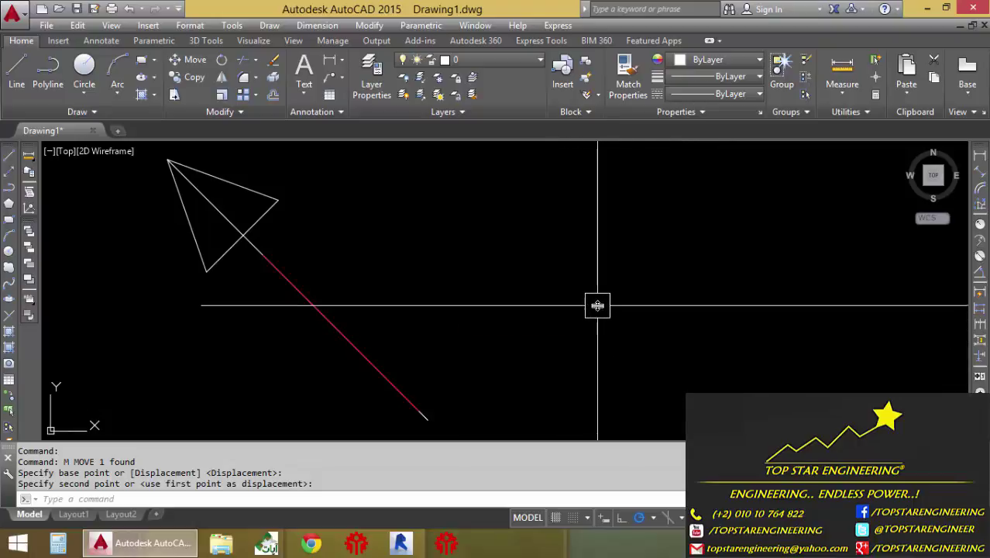
{"action": "middle_click_drag", "start_coordinate": [593, 303], "coordinate": [513, 310]}
{"action": "scroll", "coordinate": [511, 312], "scroll_direction": "down", "scroll_amount": 1}
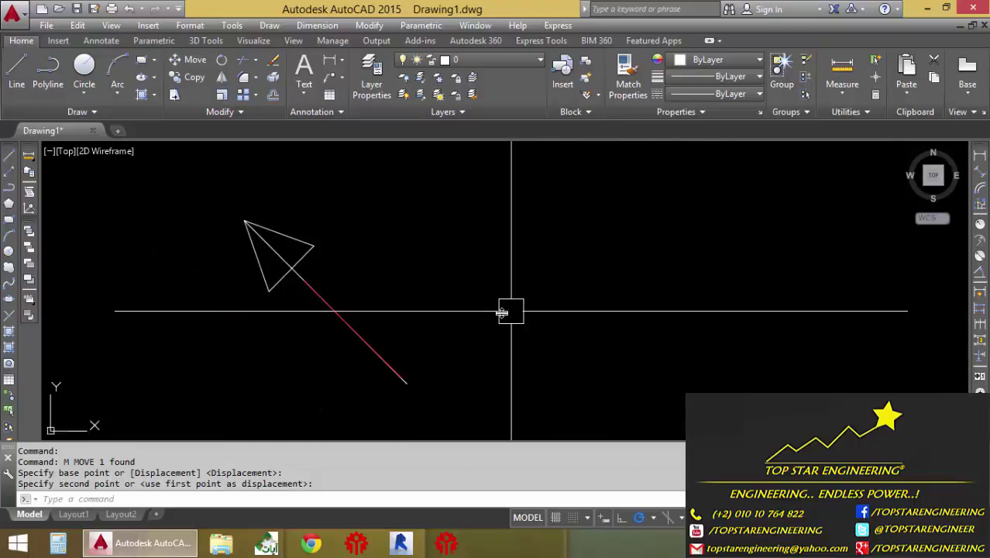
Move the arrow again so it sits parallel, just up and right of the red line.
{"action": "left_click", "coordinate": [290, 238]}
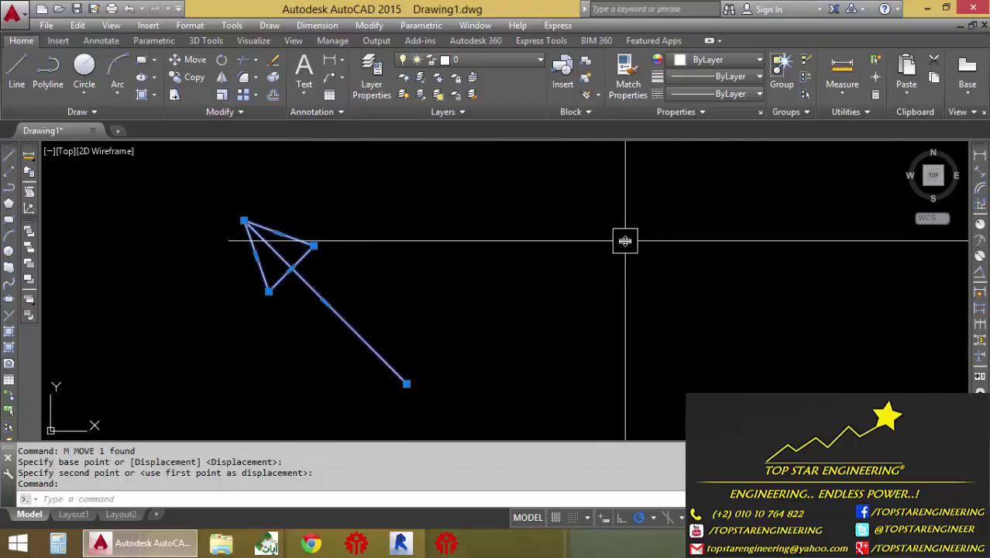
{"action": "type", "text": "m"}
{"action": "key", "text": "Return"}
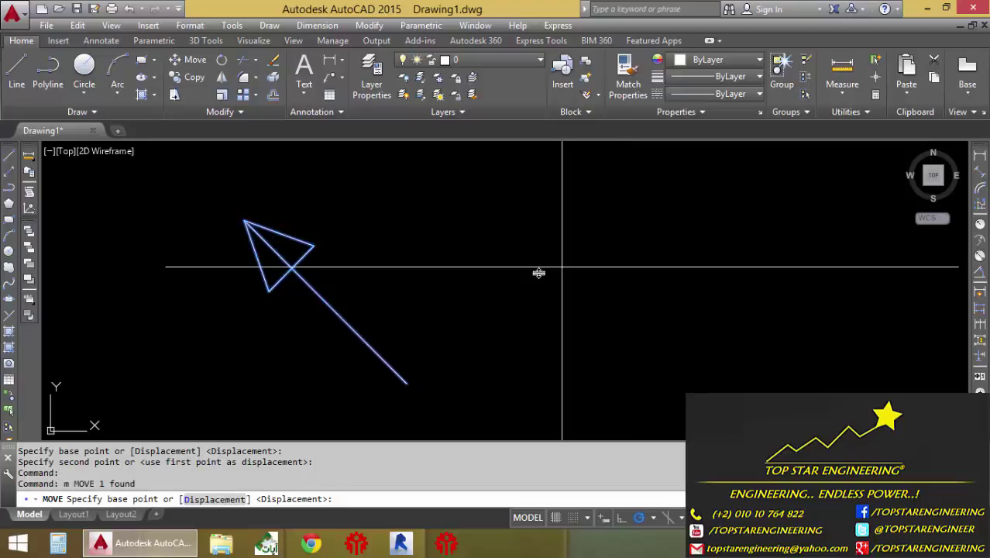
{"action": "left_click", "coordinate": [538, 272]}
{"action": "left_click", "coordinate": [614, 243]}
{"action": "key", "text": "Return"}
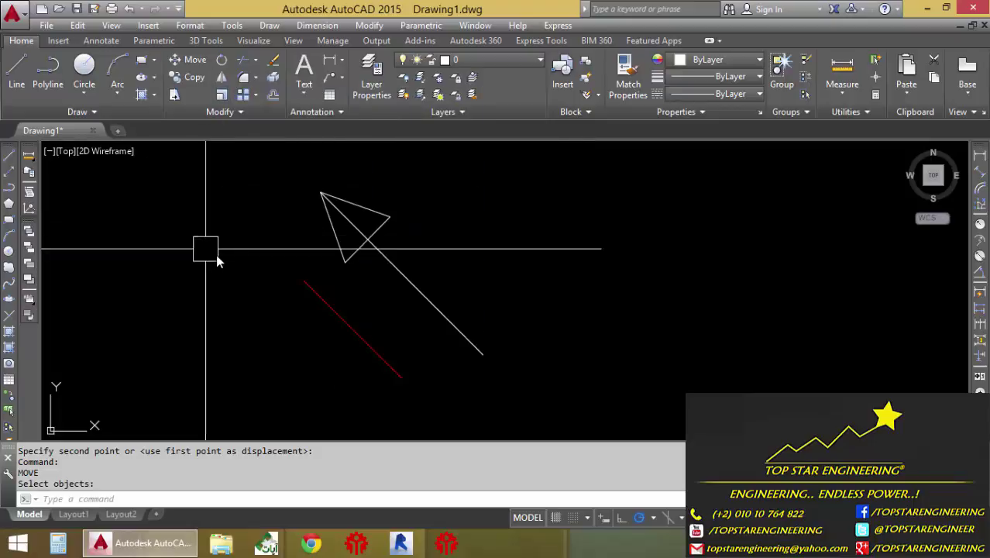
Clear the arrow and red-line selection and pan to recentre the drawing.
{"action": "middle_click_drag", "start_coordinate": [205, 250], "coordinate": [128, 259]}
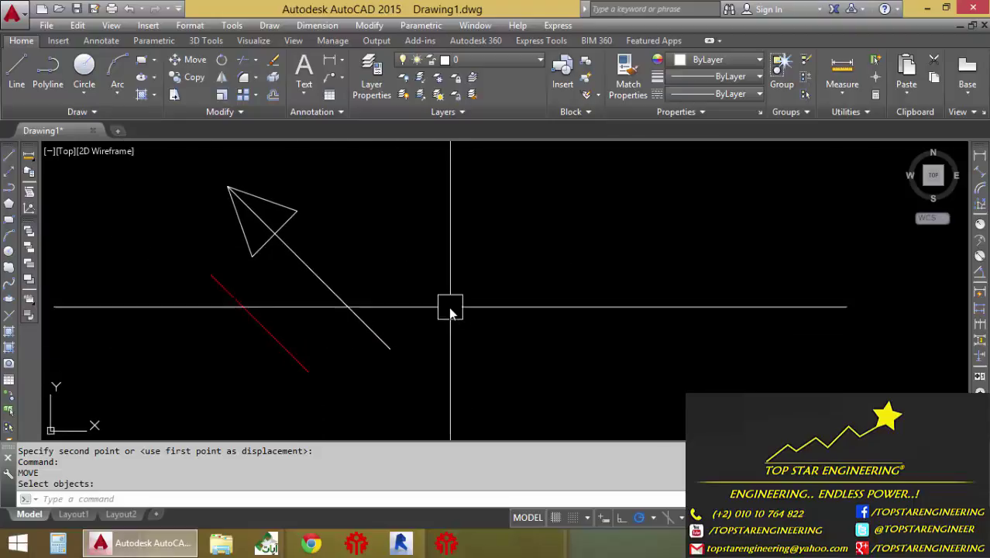
{"action": "left_click", "coordinate": [460, 250]}
{"action": "left_click", "coordinate": [201, 375]}
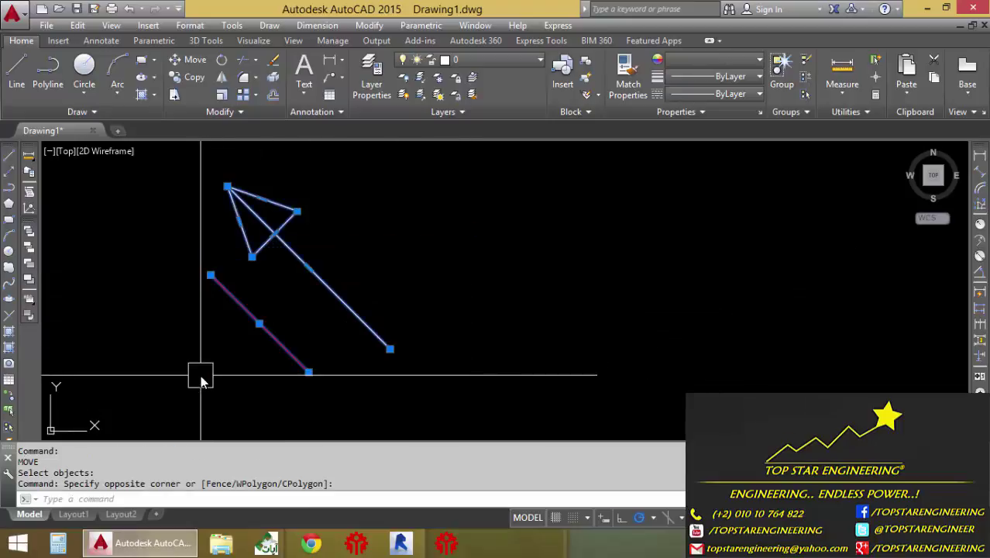
{"action": "key", "text": "Escape"}
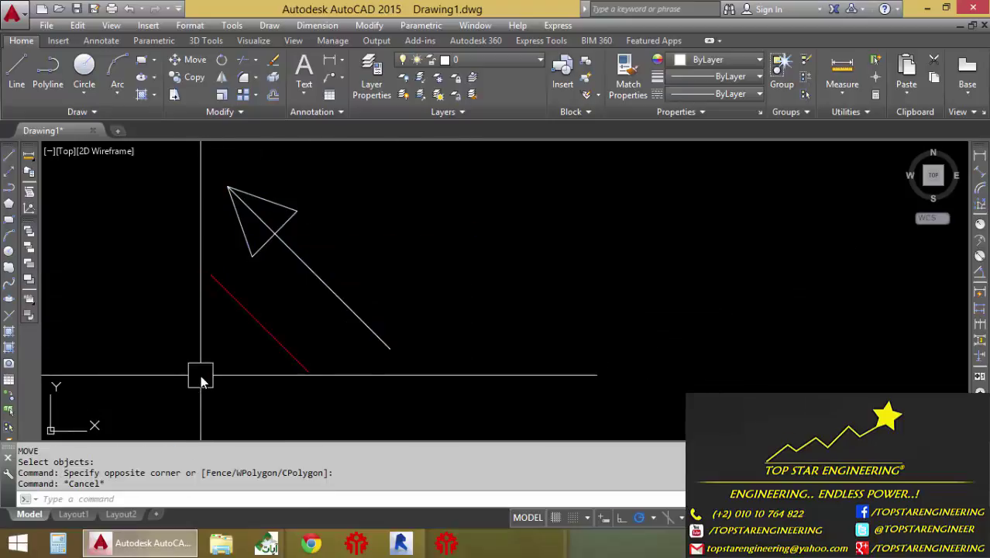
{"action": "middle_click_drag", "start_coordinate": [329, 281], "coordinate": [241, 410]}
{"action": "scroll", "coordinate": [241, 411], "scroll_direction": "down", "scroll_amount": 2}
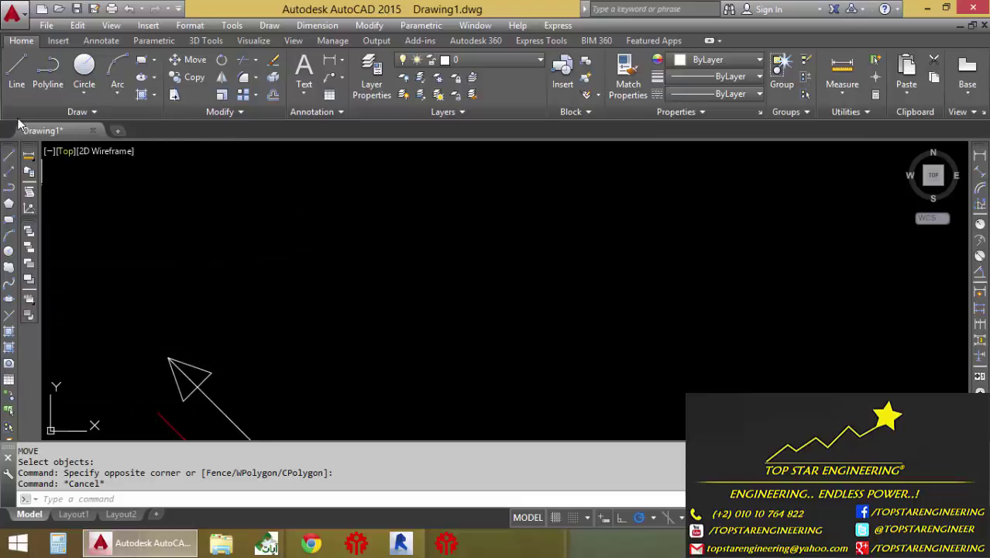
{"action": "middle_click_drag", "start_coordinate": [188, 281], "coordinate": [245, 244]}
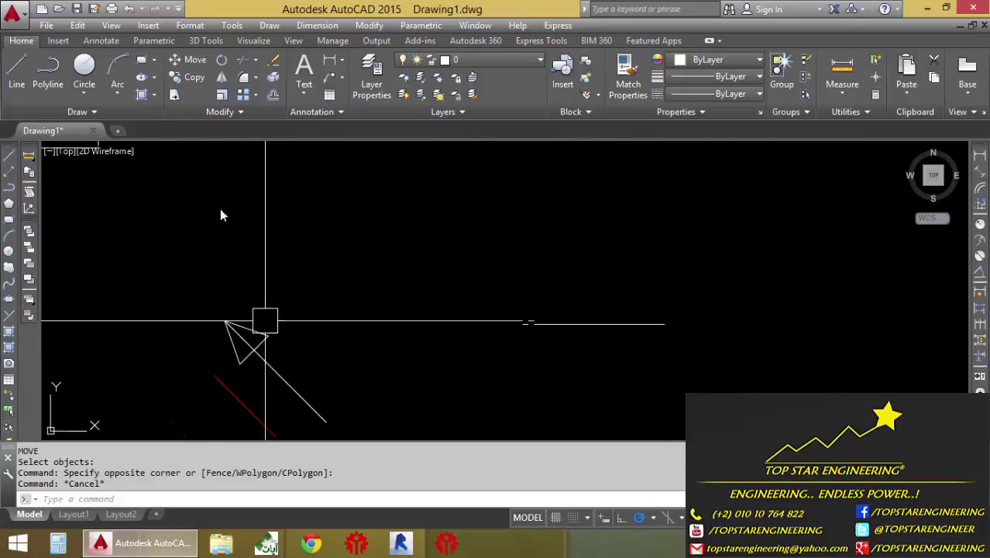
{"action": "middle_click_drag", "start_coordinate": [265, 378], "coordinate": [310, 341]}
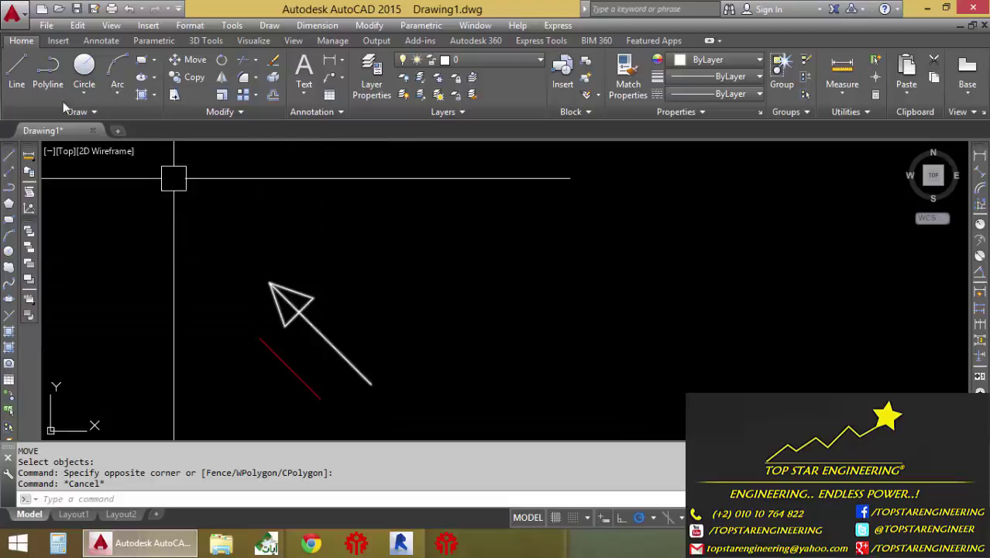
Draw a horizontal line above the arrow to act as the mirror line.
{"action": "left_click", "coordinate": [16, 74]}
{"action": "left_click", "coordinate": [460, 261]}
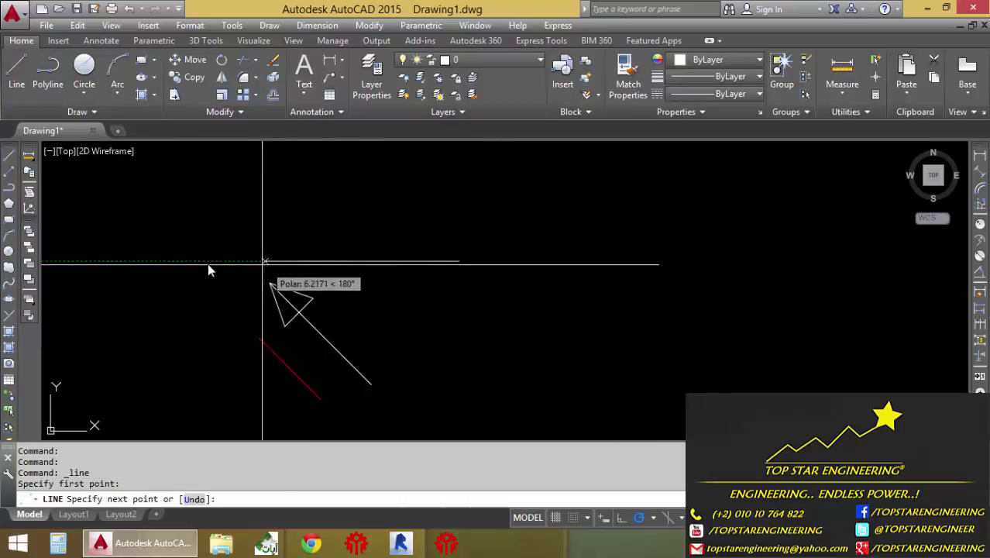
{"action": "left_click", "coordinate": [110, 261]}
{"action": "key", "text": "Return"}
{"action": "left_click", "coordinate": [413, 261]}
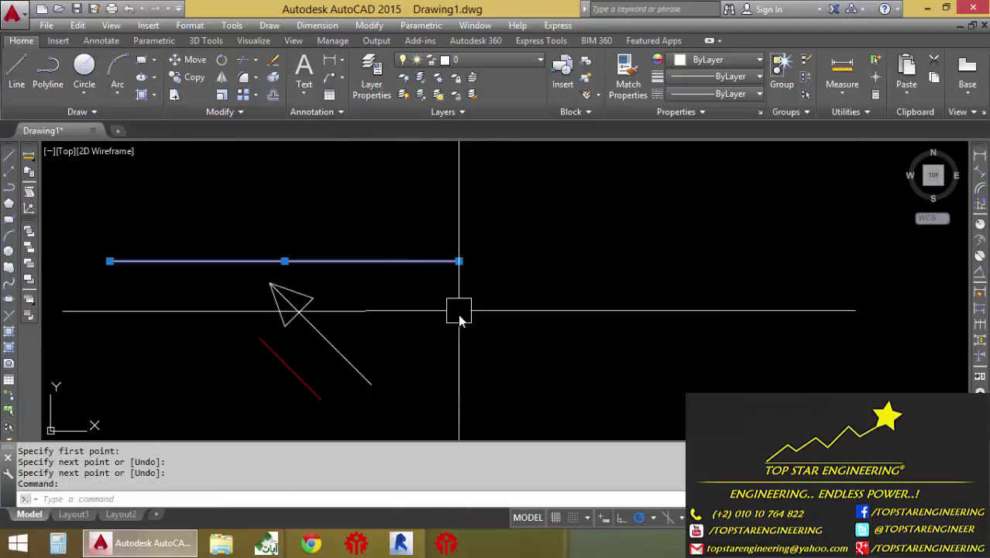
{"action": "middle_click_drag", "start_coordinate": [453, 323], "coordinate": [490, 321]}
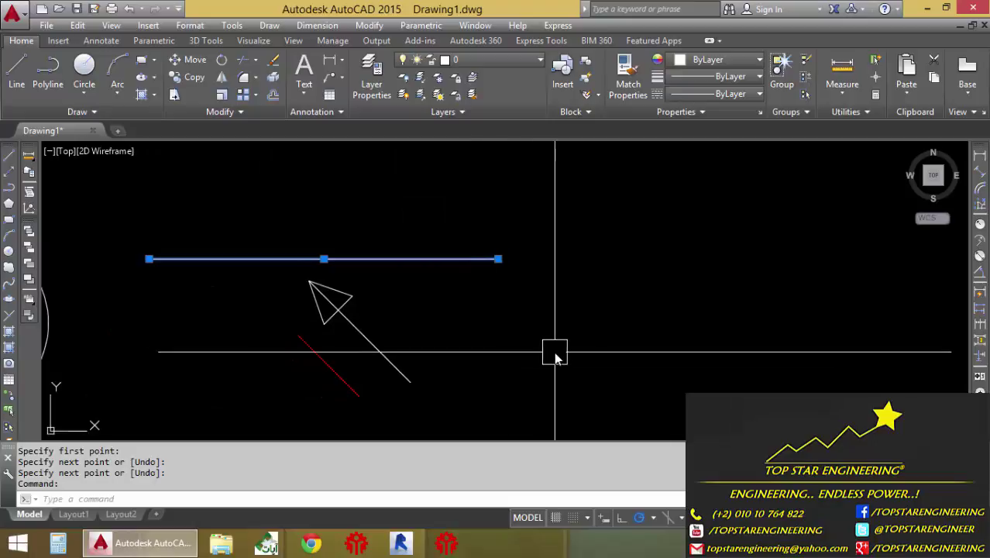
{"action": "key", "text": "Escape"}
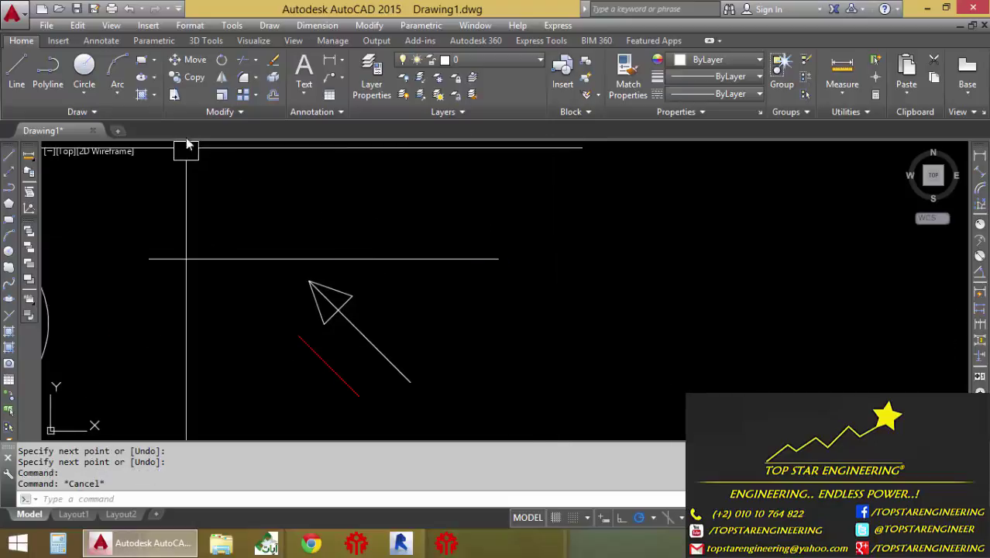
Mirror the arrow about the horizontal line's endpoints, answering No to erase source.
{"action": "left_click", "coordinate": [222, 77]}
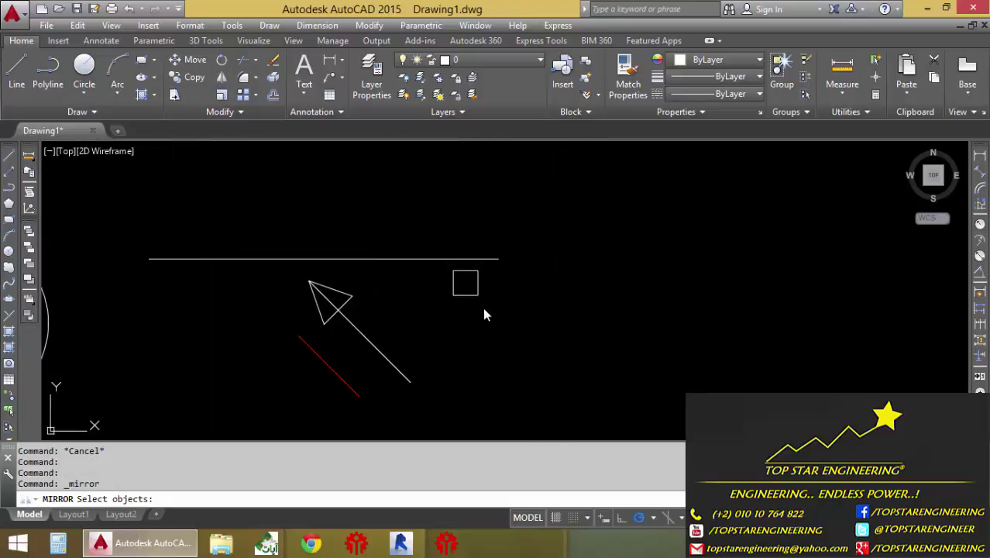
{"action": "left_click", "coordinate": [378, 341]}
{"action": "key", "text": "Return"}
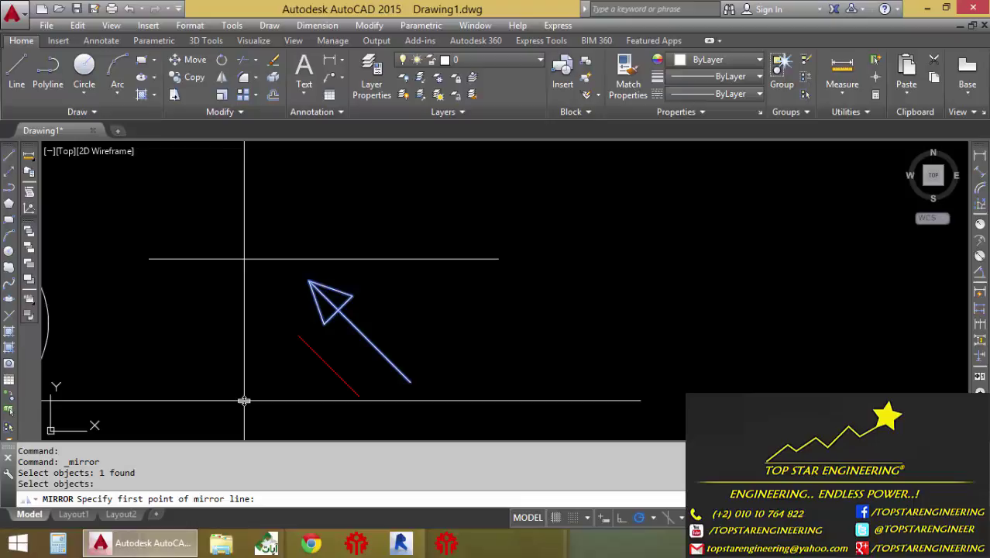
{"action": "left_click", "coordinate": [152, 258]}
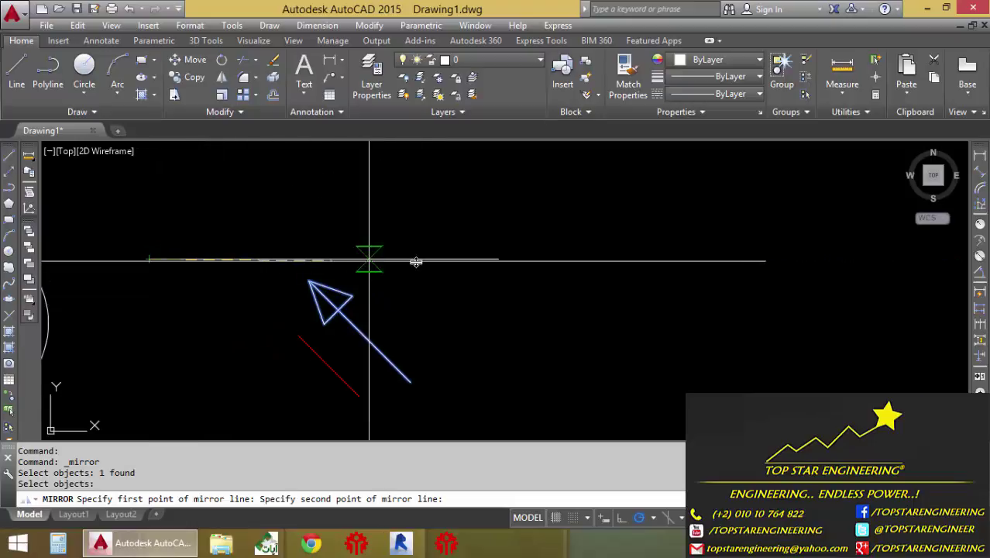
{"action": "left_click", "coordinate": [500, 262]}
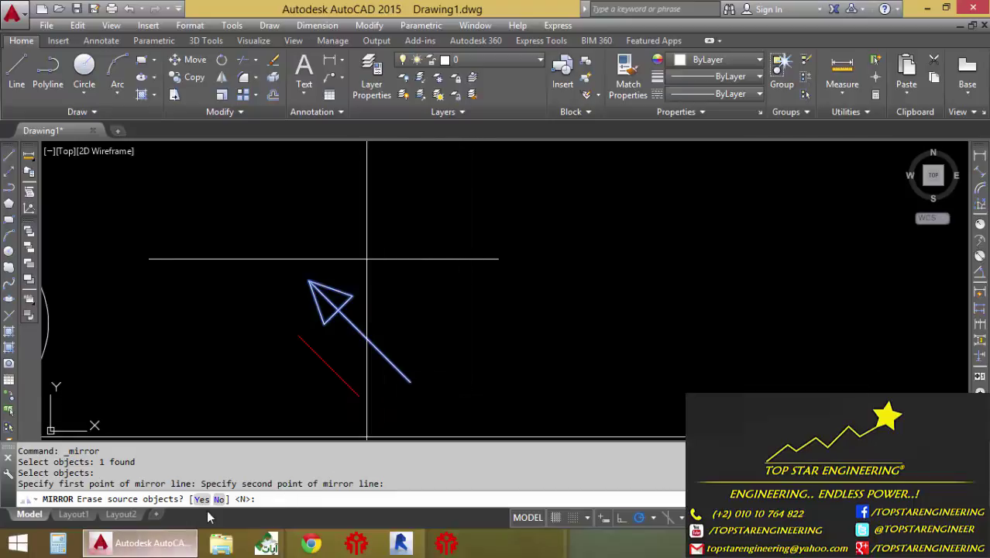
{"action": "left_click", "coordinate": [219, 499]}
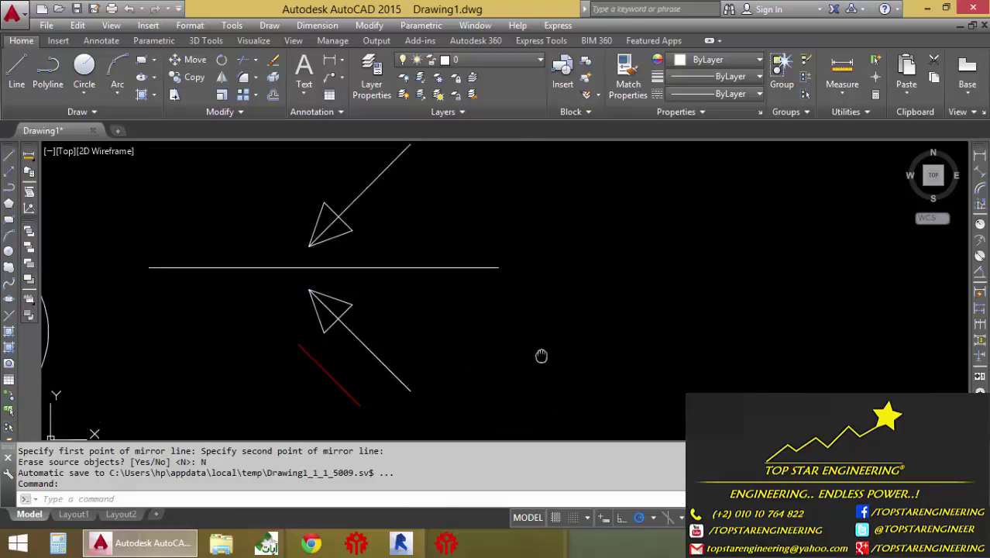
Pan the view and select both the lower arrow and its mirrored copy above.
{"action": "middle_click_drag", "start_coordinate": [542, 353], "coordinate": [519, 389]}
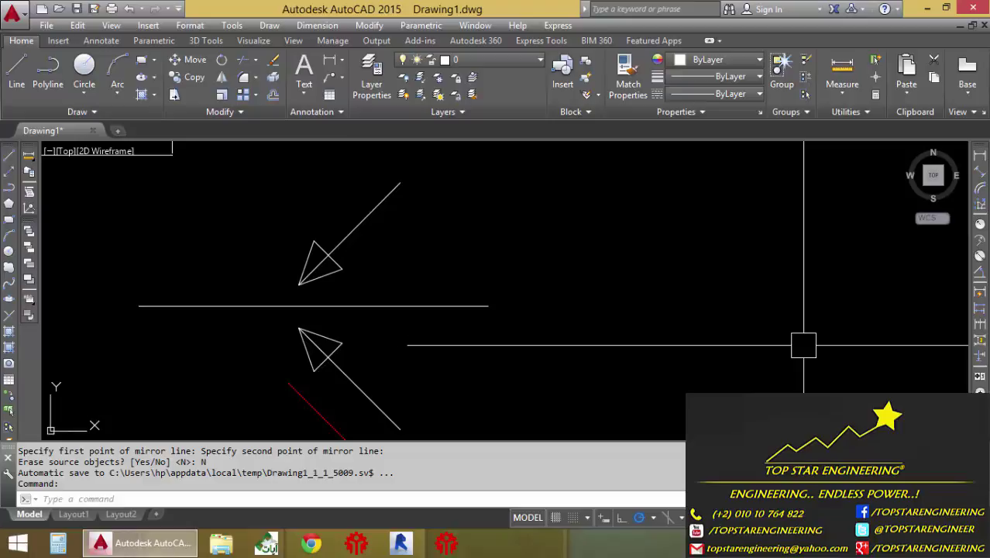
{"action": "middle_click_drag", "start_coordinate": [674, 420], "coordinate": [699, 368]}
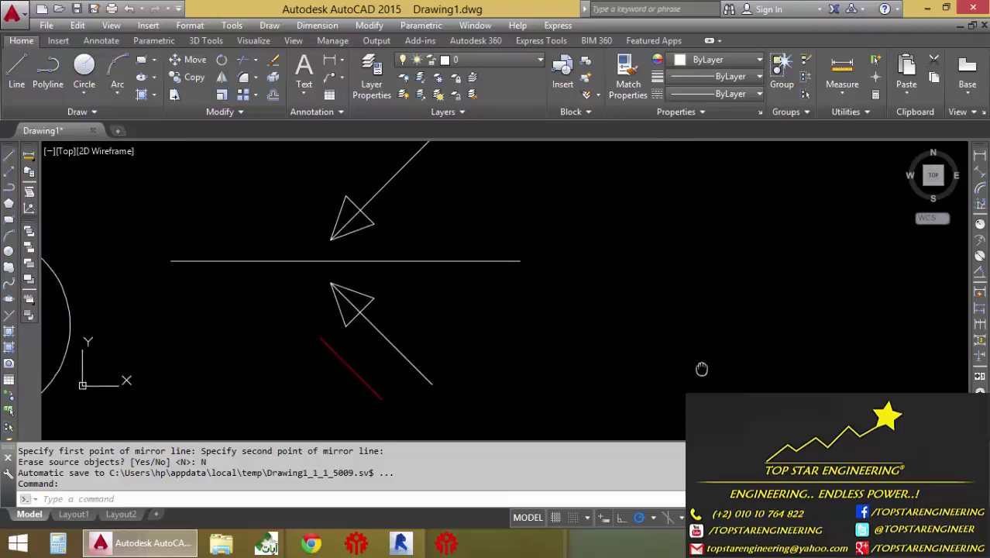
{"action": "middle_click_drag", "start_coordinate": [624, 411], "coordinate": [612, 454]}
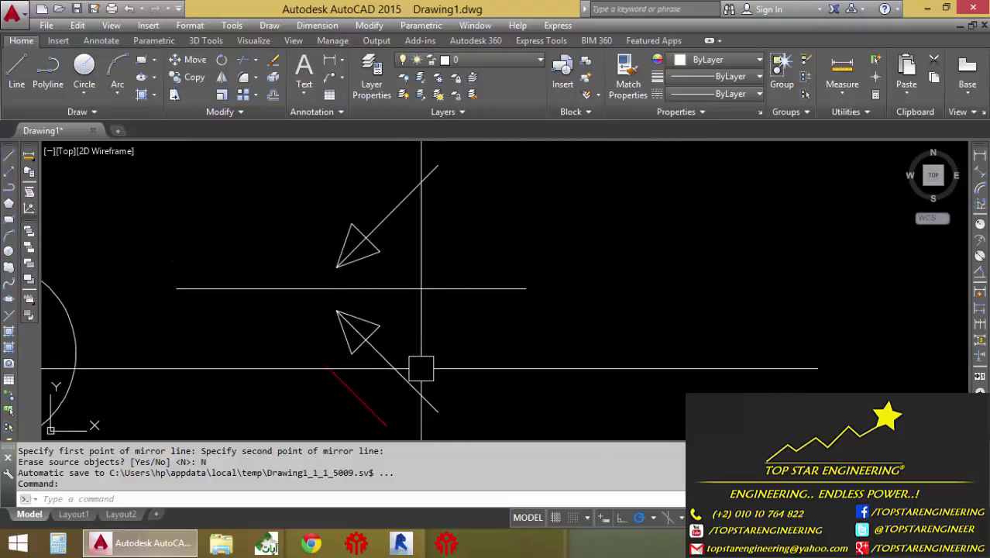
{"action": "left_click", "coordinate": [410, 384]}
{"action": "left_click", "coordinate": [416, 188]}
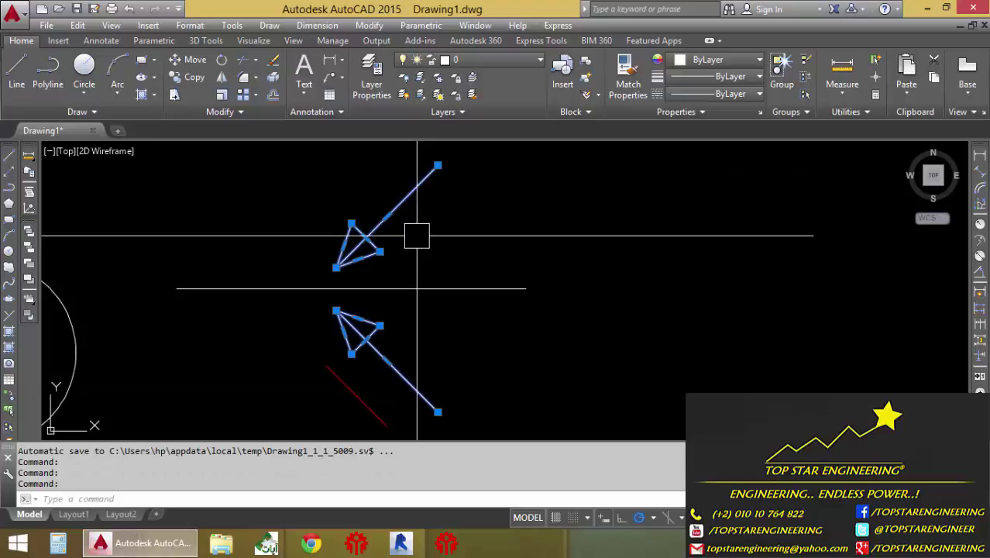
Mirror both arrows across the vertical line, answering Yes to erase the originals.
{"action": "left_click", "coordinate": [223, 78]}
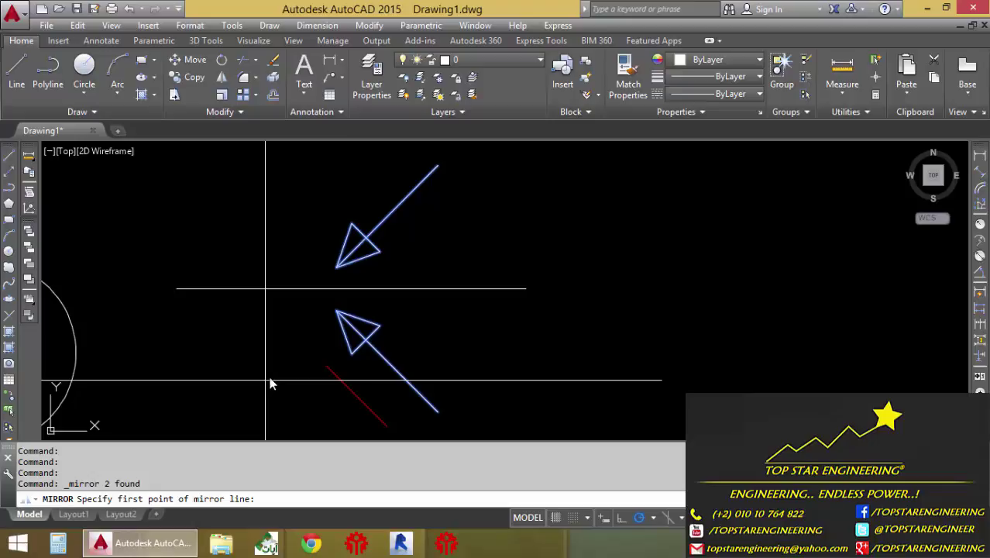
{"action": "left_click", "coordinate": [302, 337]}
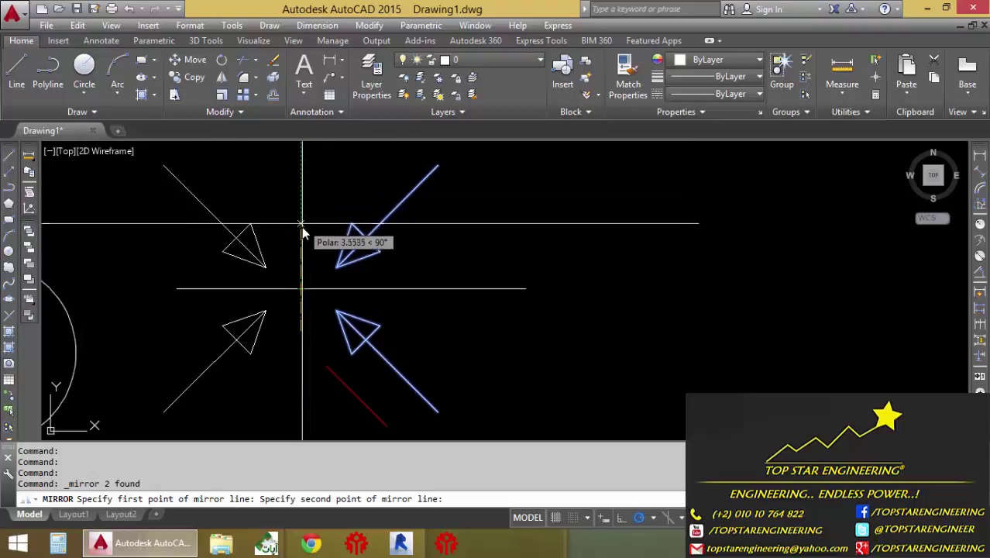
{"action": "left_click", "coordinate": [303, 180]}
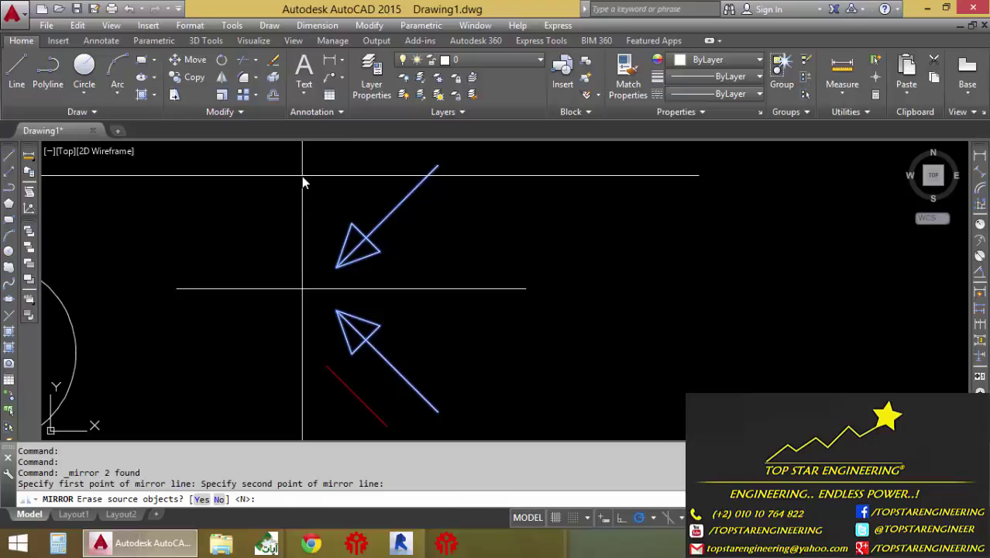
{"action": "left_click", "coordinate": [207, 499]}
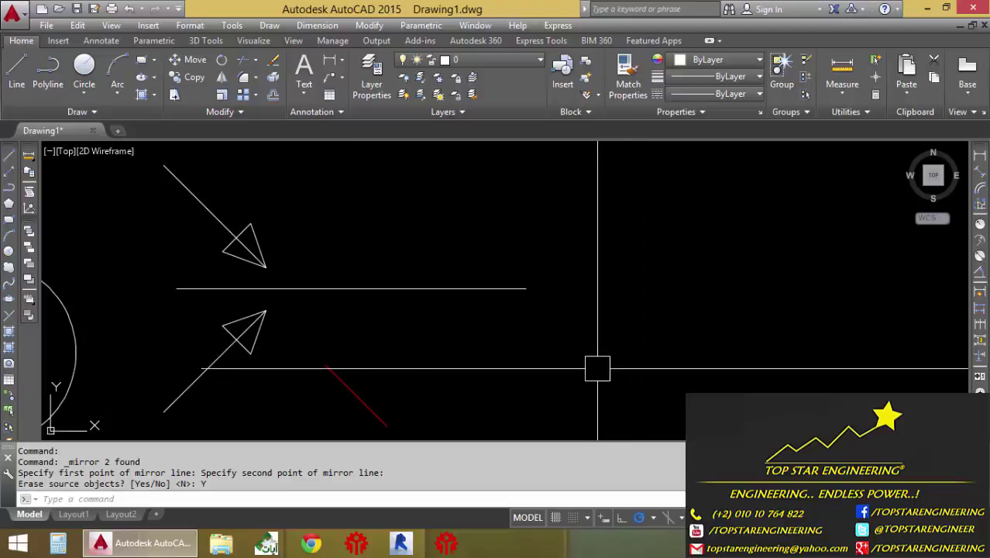
Pan and zoom in to bring the red diagonal line to the centre of the view.
{"action": "middle_click_drag", "start_coordinate": [584, 369], "coordinate": [571, 348]}
{"action": "middle_click_drag", "start_coordinate": [495, 412], "coordinate": [491, 403]}
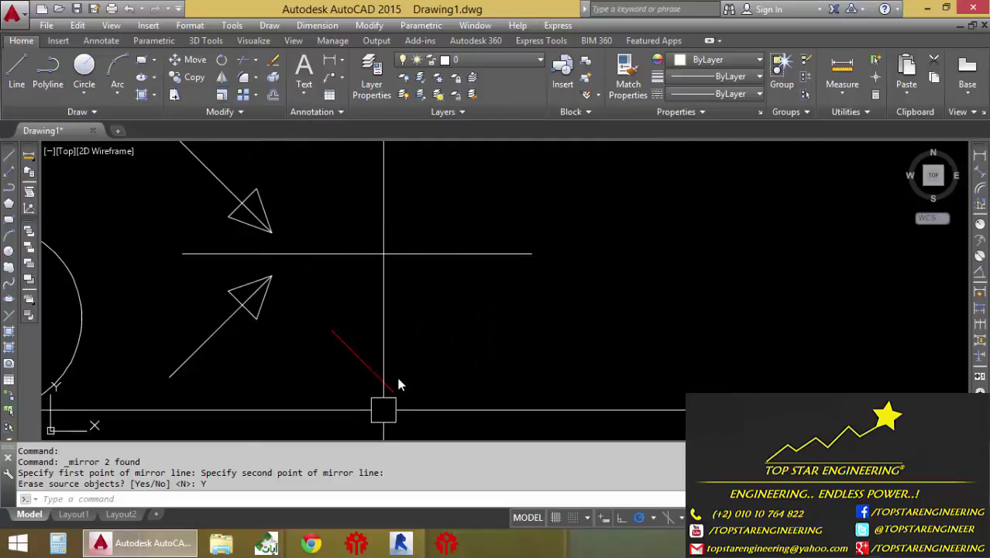
{"action": "scroll", "coordinate": [396, 376], "scroll_direction": "up", "scroll_amount": 5}
{"action": "middle_click_drag", "start_coordinate": [358, 385], "coordinate": [455, 338]}
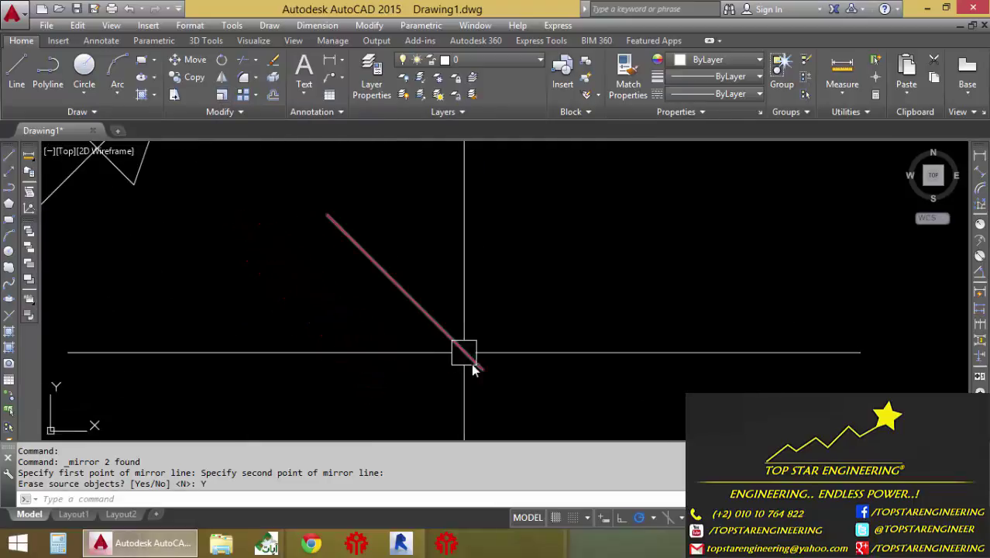
Add an aligned dimension reading 2.8213 beside the red line.
{"action": "left_click", "coordinate": [981, 172]}
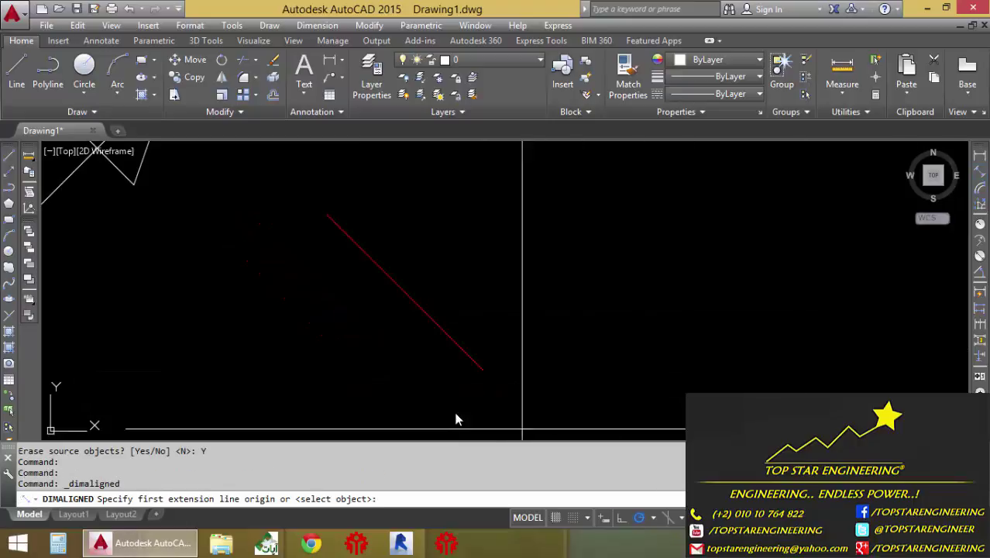
{"action": "left_click", "coordinate": [458, 344]}
{"action": "left_click", "coordinate": [516, 327]}
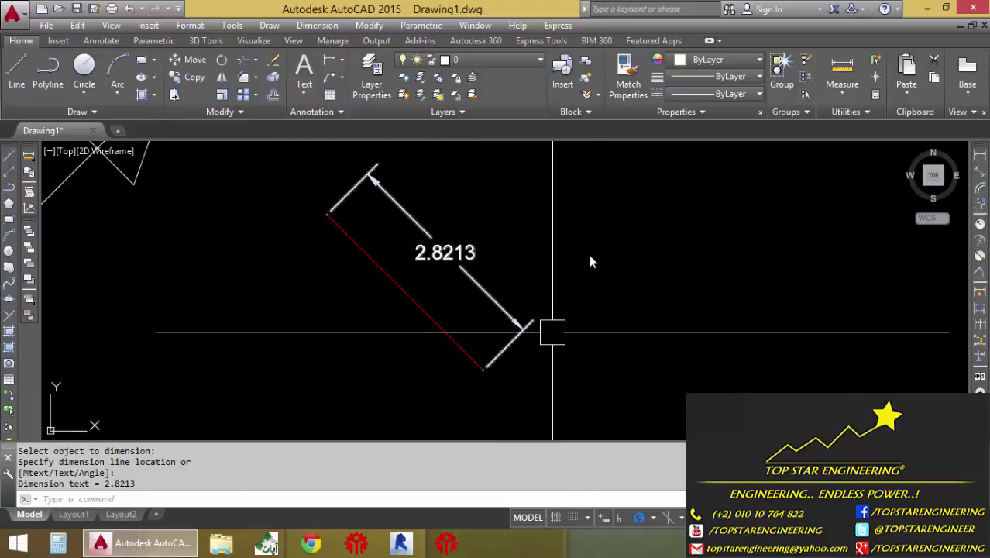
{"action": "scroll", "coordinate": [424, 276], "scroll_direction": "up", "scroll_amount": 2}
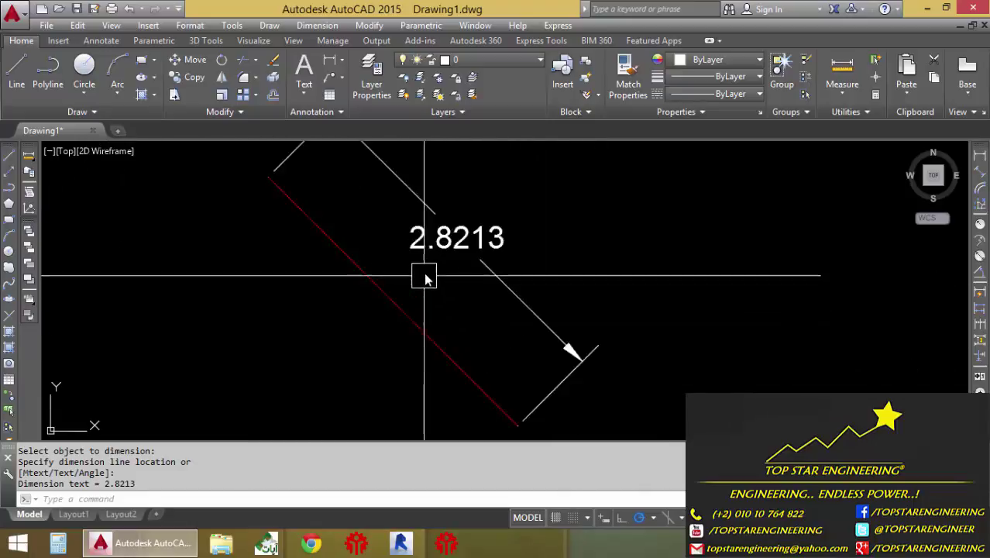
{"action": "scroll", "coordinate": [424, 276], "scroll_direction": "up", "scroll_amount": 1}
{"action": "scroll", "coordinate": [433, 237], "scroll_direction": "down", "scroll_amount": 1}
{"action": "scroll", "coordinate": [435, 228], "scroll_direction": "down", "scroll_amount": 2}
{"action": "scroll", "coordinate": [434, 233], "scroll_direction": "up", "scroll_amount": 2}
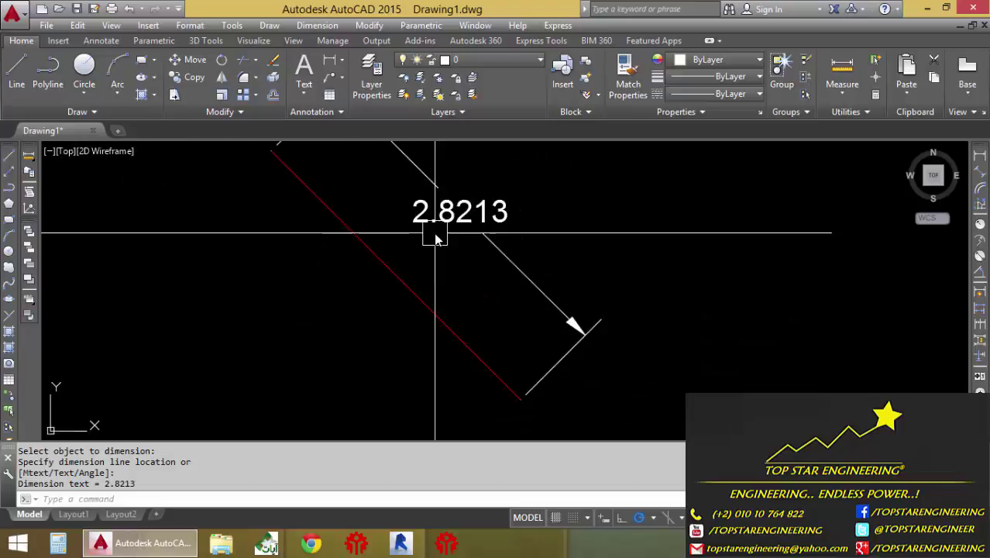
{"action": "scroll", "coordinate": [457, 285], "scroll_direction": "up", "scroll_amount": 1}
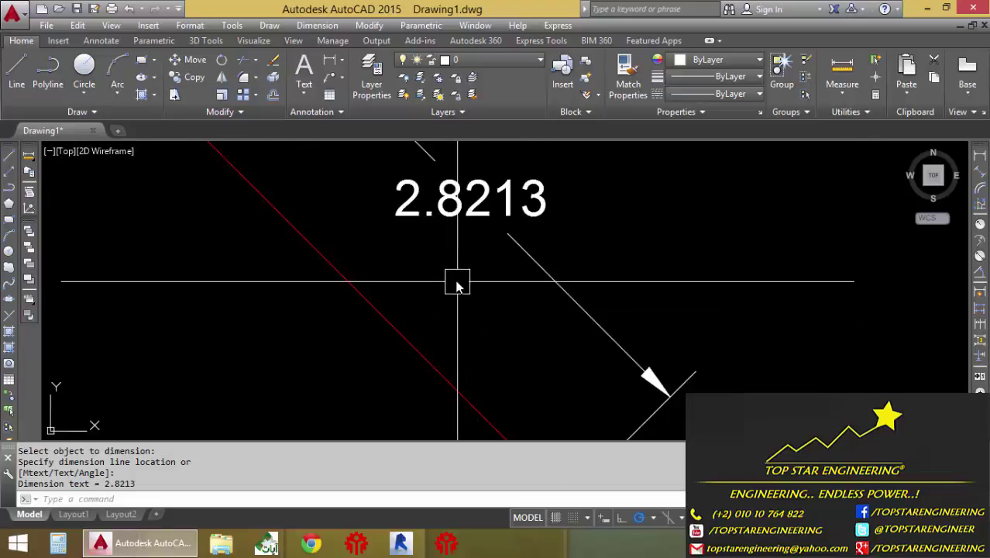
{"action": "scroll", "coordinate": [457, 284], "scroll_direction": "up", "scroll_amount": 1}
{"action": "scroll", "coordinate": [445, 258], "scroll_direction": "down", "scroll_amount": 1}
{"action": "scroll", "coordinate": [445, 259], "scroll_direction": "down", "scroll_amount": 3}
{"action": "scroll", "coordinate": [452, 241], "scroll_direction": "up", "scroll_amount": 2}
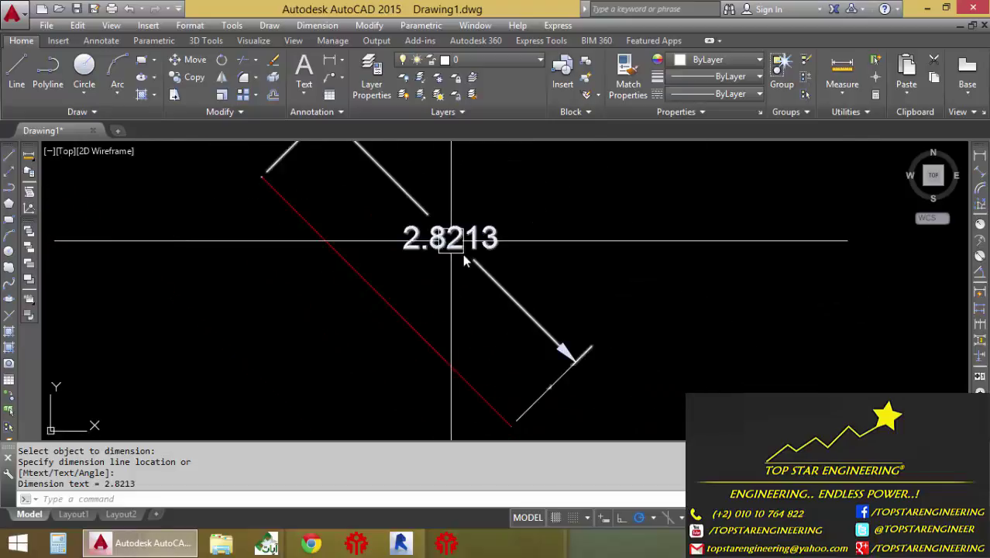
{"action": "scroll", "coordinate": [542, 287], "scroll_direction": "up", "scroll_amount": 1}
{"action": "scroll", "coordinate": [589, 306], "scroll_direction": "down", "scroll_amount": 1}
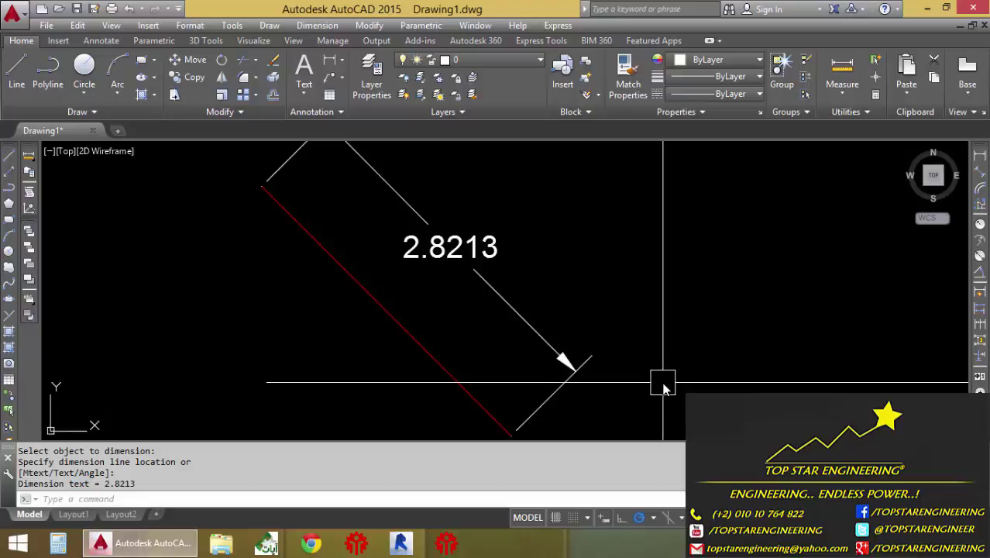
Zoom out and pan the drawing up to reveal empty space.
{"action": "scroll", "coordinate": [647, 345], "scroll_direction": "down", "scroll_amount": 3}
{"action": "scroll", "coordinate": [643, 345], "scroll_direction": "up", "scroll_amount": 3}
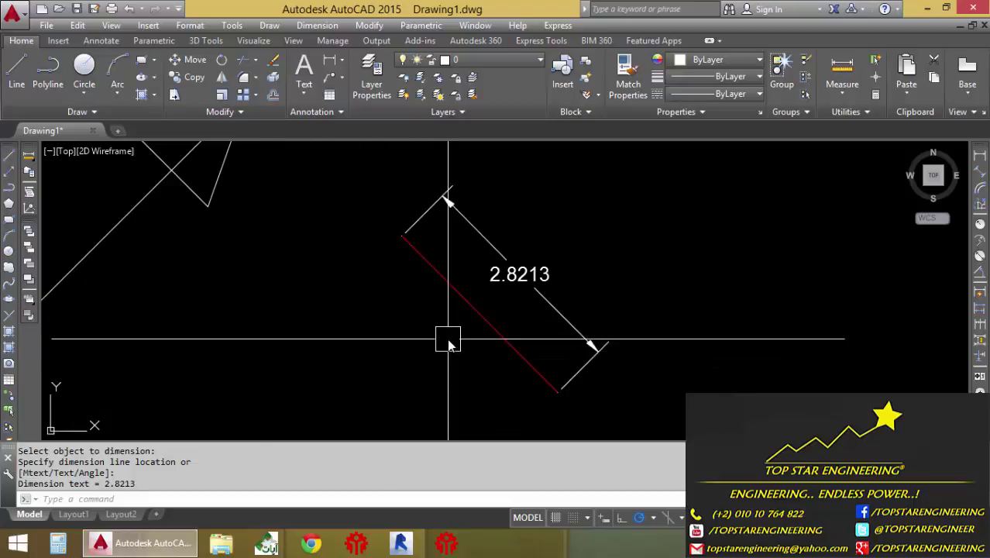
{"action": "scroll", "coordinate": [438, 331], "scroll_direction": "down", "scroll_amount": 2}
{"action": "middle_click_drag", "start_coordinate": [438, 328], "coordinate": [429, 222]}
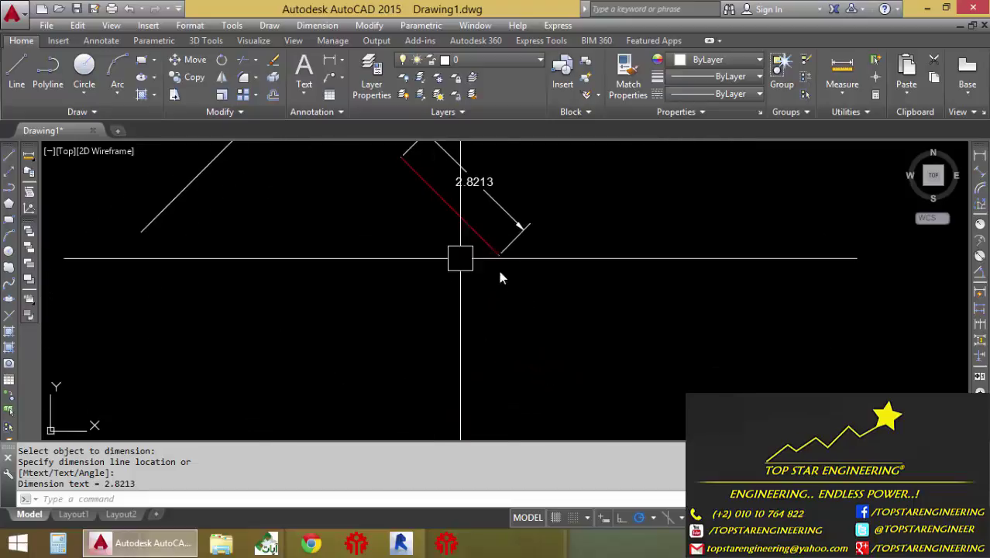
{"action": "middle_click_drag", "start_coordinate": [519, 310], "coordinate": [511, 263]}
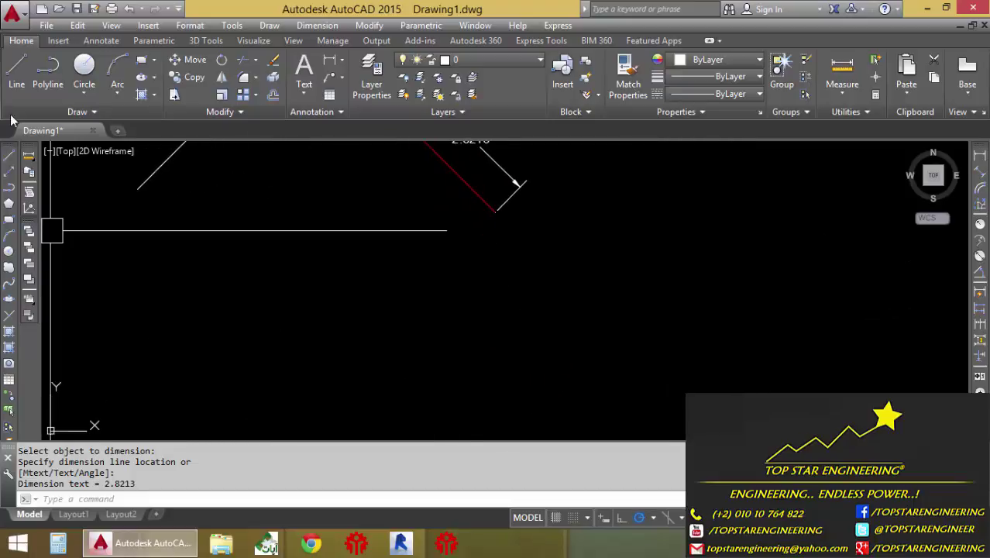
Draw a horizontal line 5 units long.
{"action": "left_click", "coordinate": [16, 73]}
{"action": "left_click", "coordinate": [249, 314]}
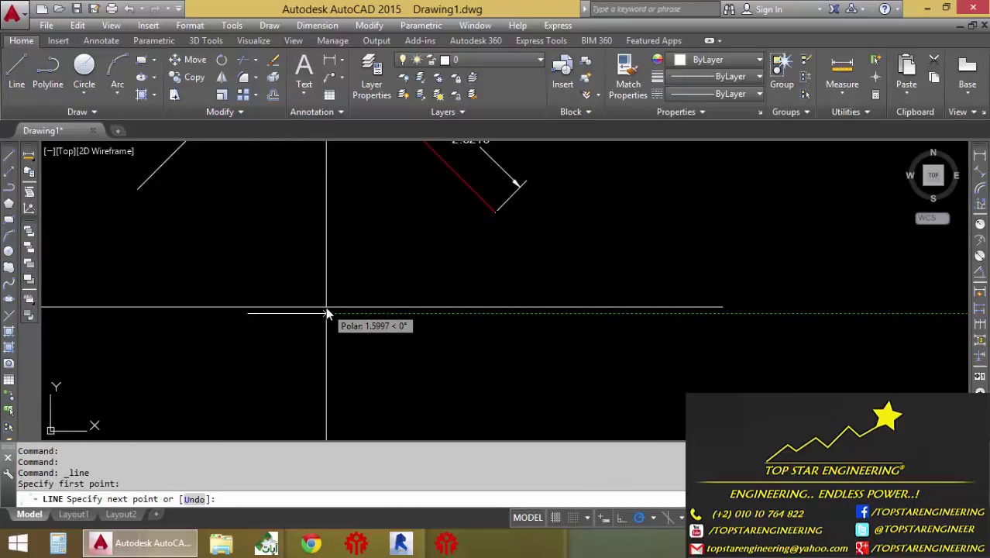
{"action": "type", "text": "5"}
{"action": "key", "text": "Return"}
{"action": "key", "text": "Return"}
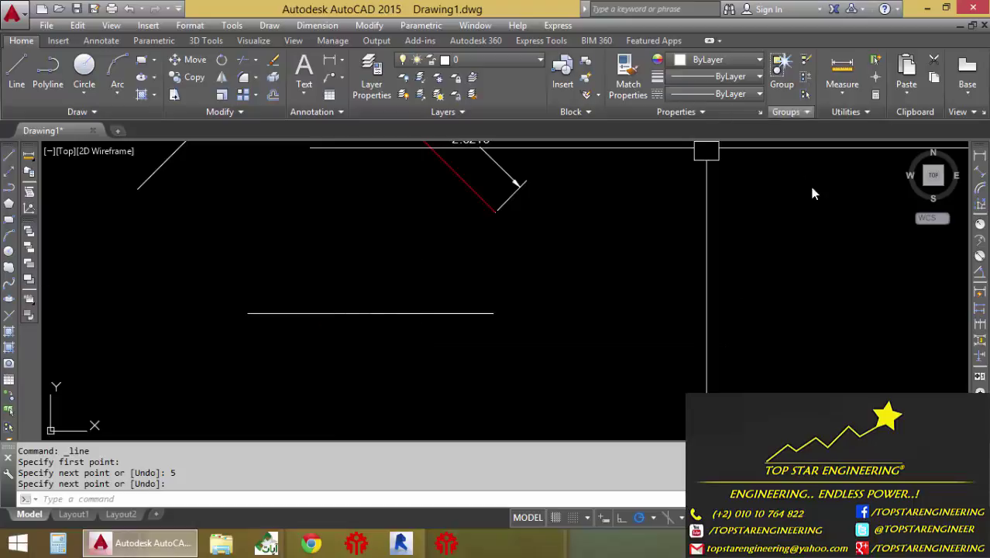
Add a linear dimension reading 5.0000 above the 5-unit line.
{"action": "left_click", "coordinate": [979, 157]}
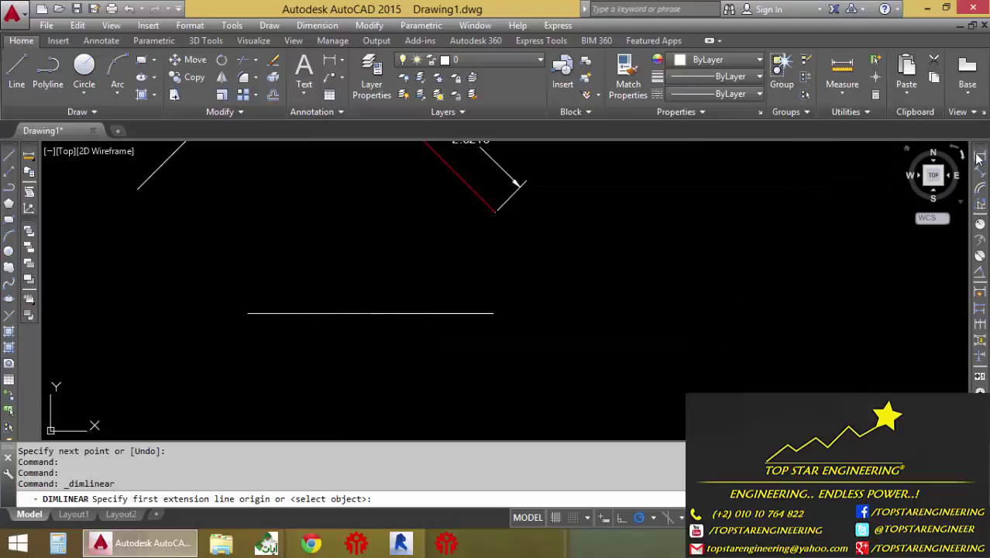
{"action": "left_click", "coordinate": [979, 157]}
{"action": "key", "text": "Return"}
{"action": "left_click", "coordinate": [376, 313]}
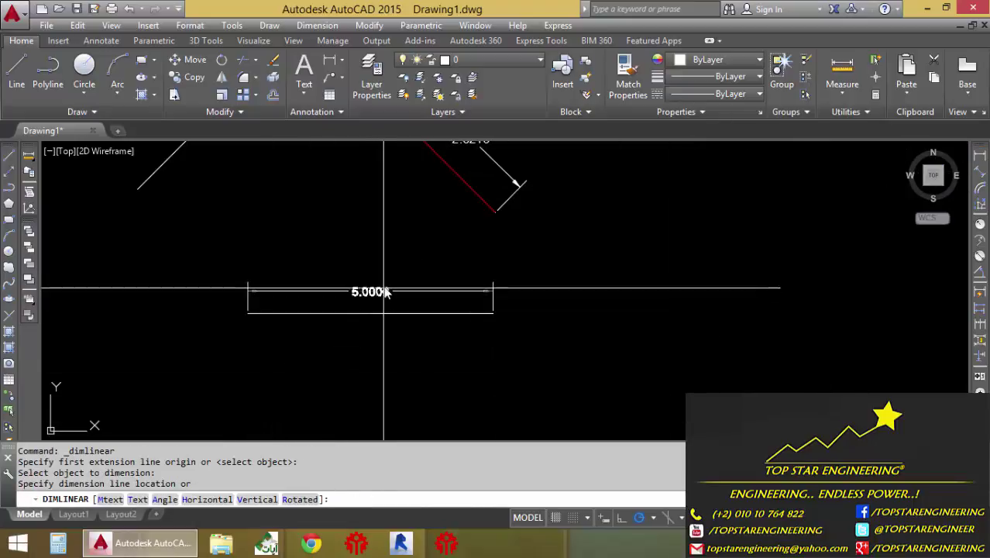
{"action": "left_click", "coordinate": [387, 288]}
{"action": "scroll", "coordinate": [449, 310], "scroll_direction": "up", "scroll_amount": 6}
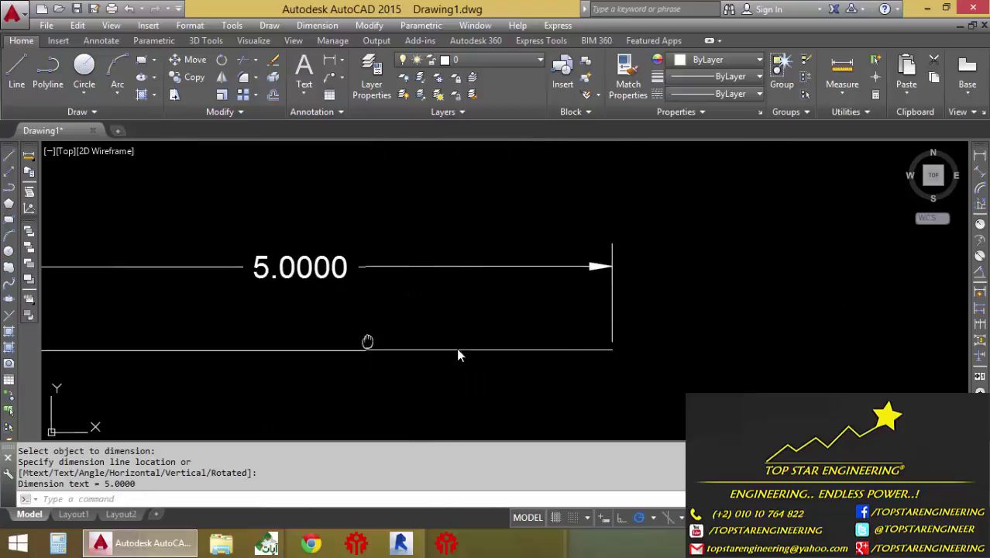
{"action": "middle_click_drag", "start_coordinate": [367, 341], "coordinate": [513, 346]}
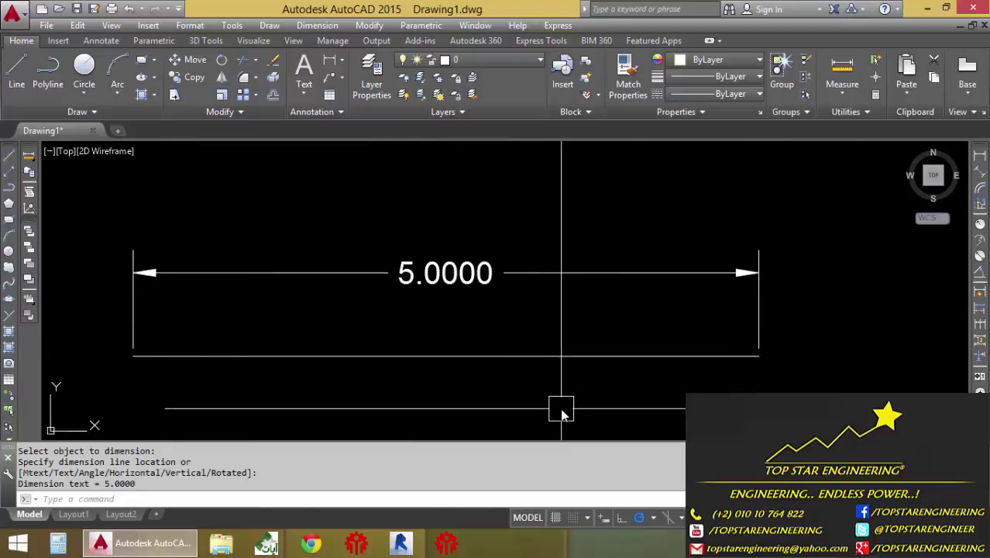
{"action": "scroll", "coordinate": [561, 403], "scroll_direction": "down", "scroll_amount": 3}
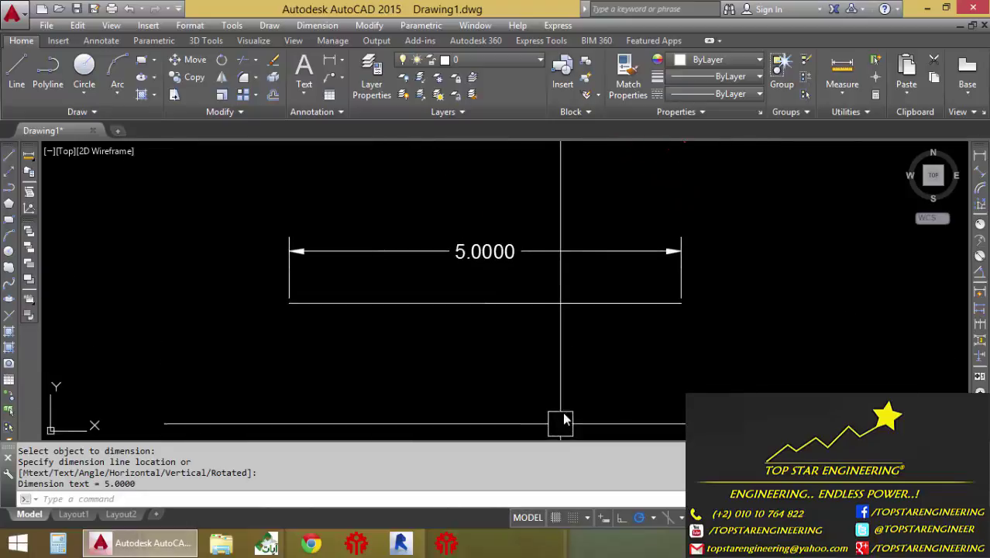
Start Scale on the 5-unit line and its dimension, using the line's midpoint as base point.
{"action": "left_click", "coordinate": [222, 101]}
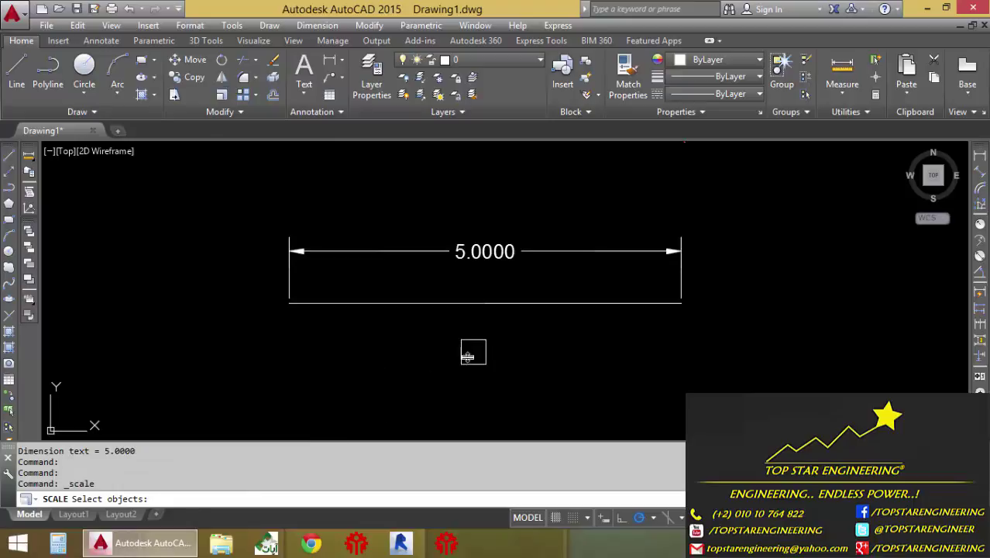
{"action": "left_click", "coordinate": [335, 335]}
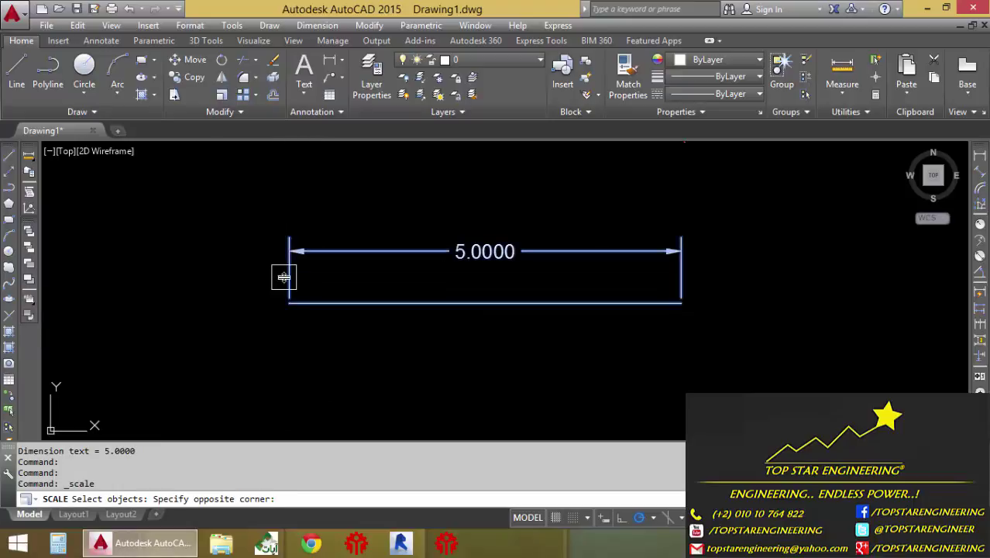
{"action": "left_click", "coordinate": [284, 277]}
{"action": "key", "text": "Return"}
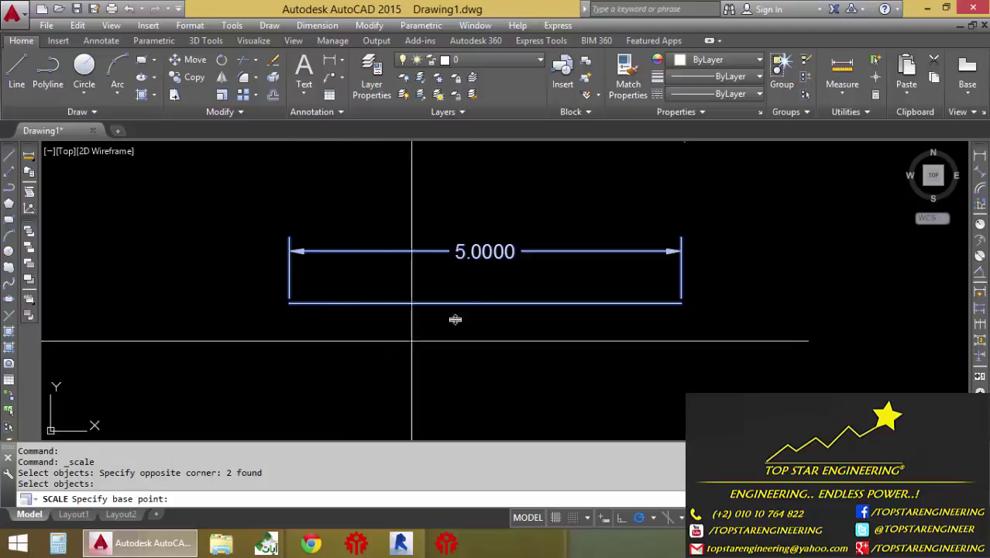
{"action": "left_click", "coordinate": [486, 302]}
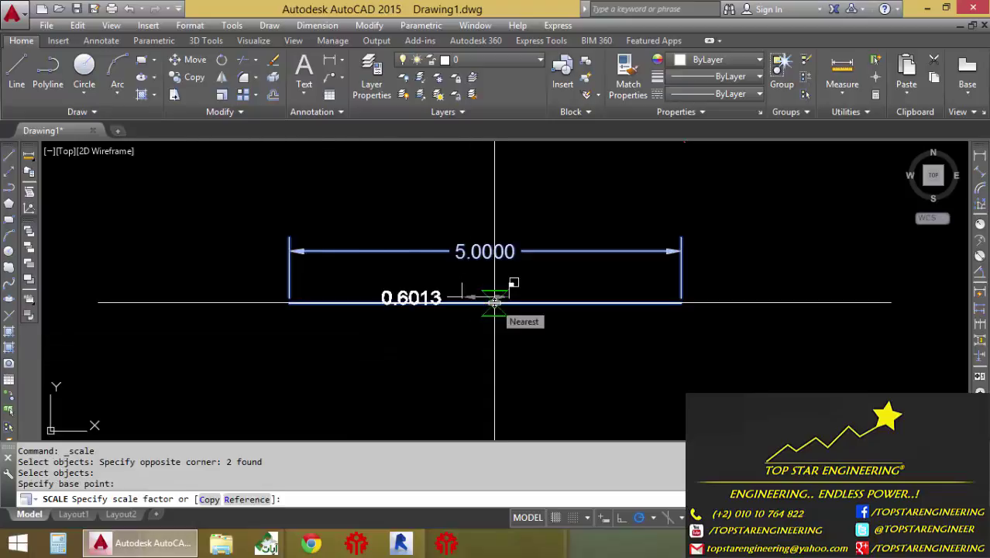
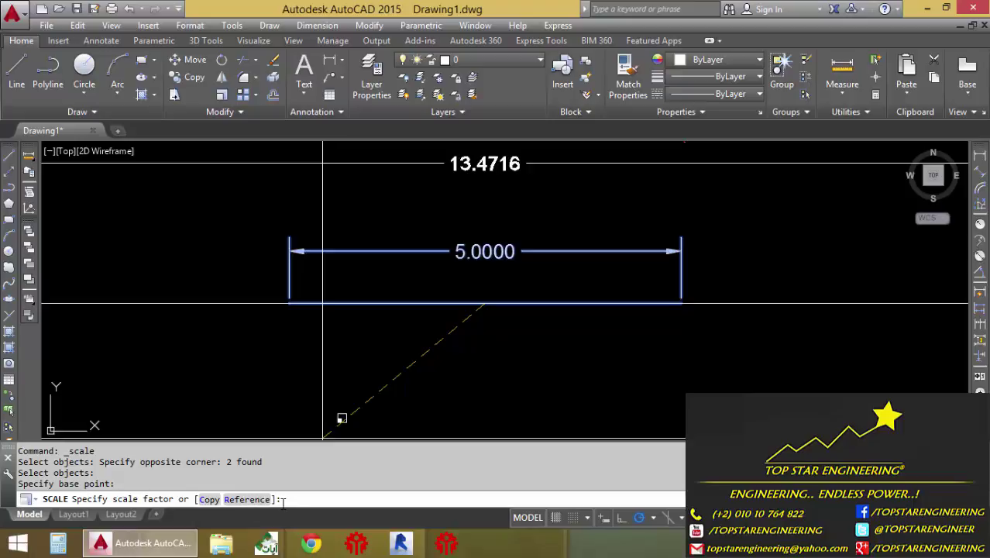
Apply scale factor 2 to the crossing-selected line and dimension so it reads 10.0000.
{"action": "type", "text": "2"}
{"action": "key", "text": "Return"}
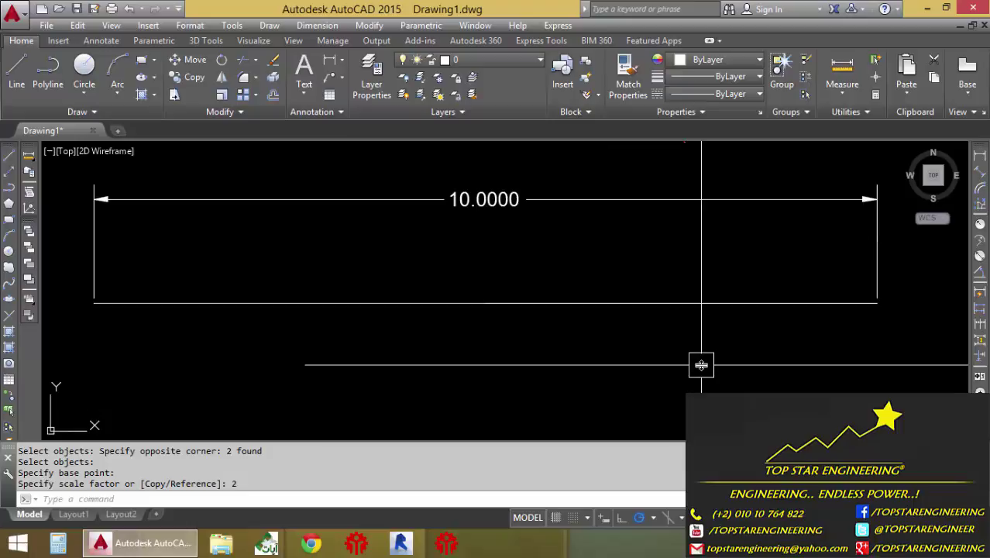
{"action": "left_click", "coordinate": [701, 365]}
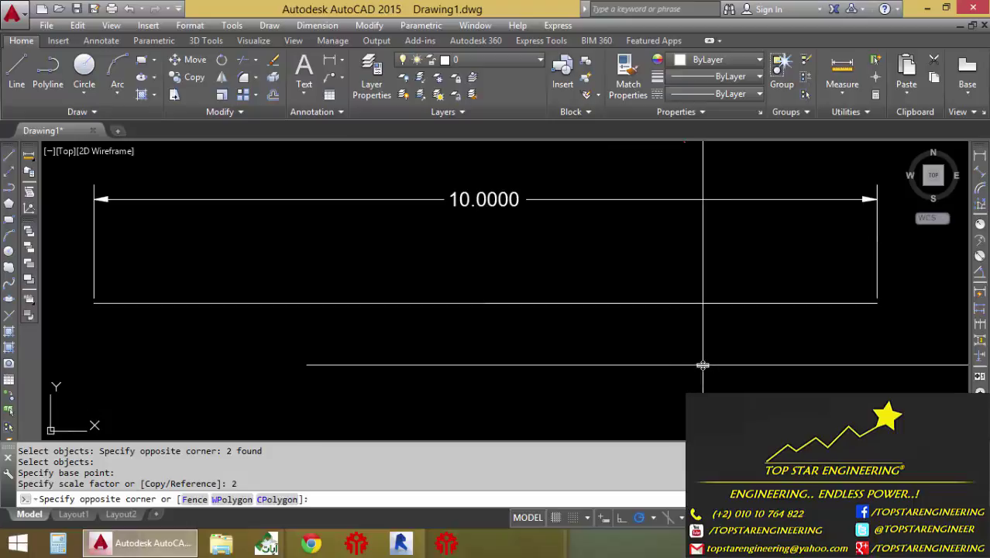
{"action": "left_click", "coordinate": [593, 176]}
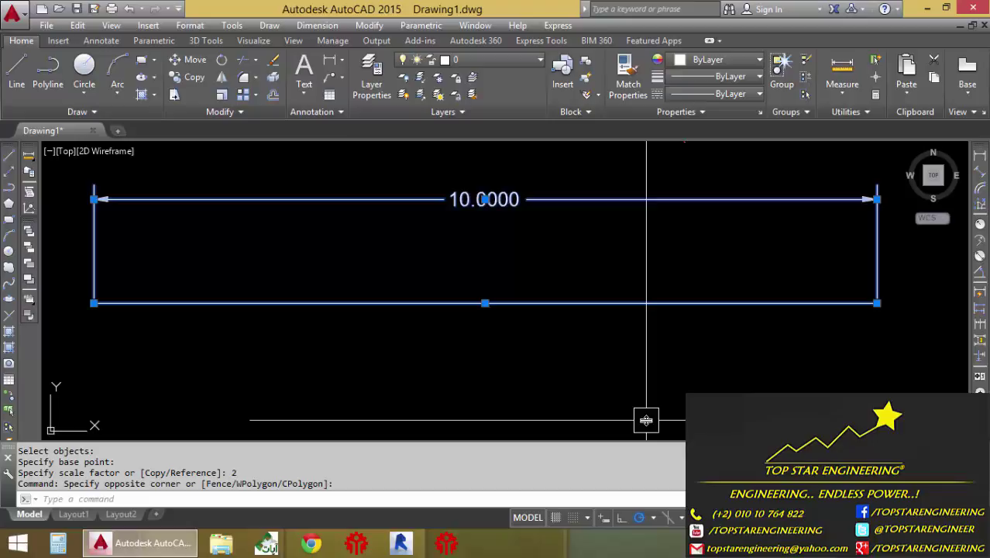
Scale the line and dimension by 0.5 about the bottom-edge midpoint, back to 5.0000.
{"action": "type", "text": "sc"}
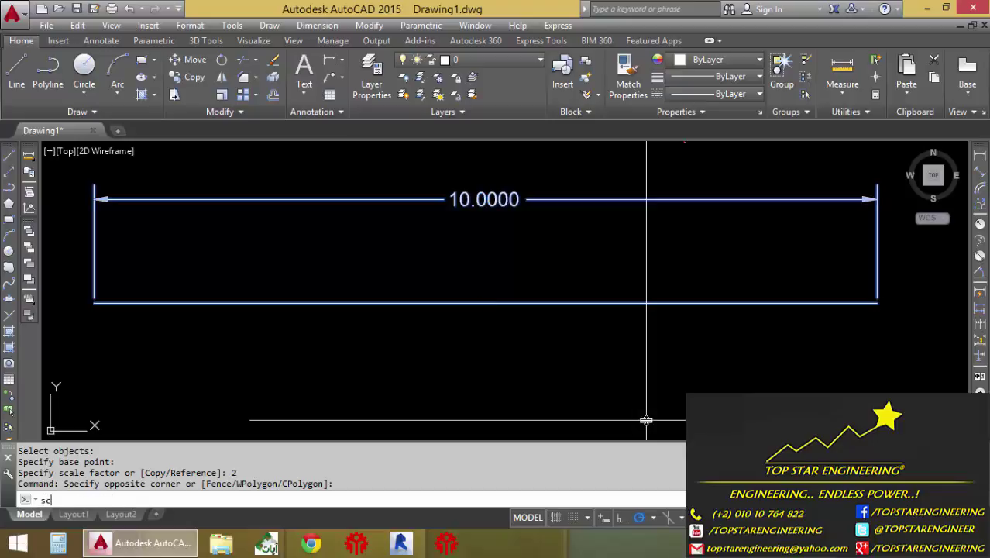
{"action": "key", "text": "Return"}
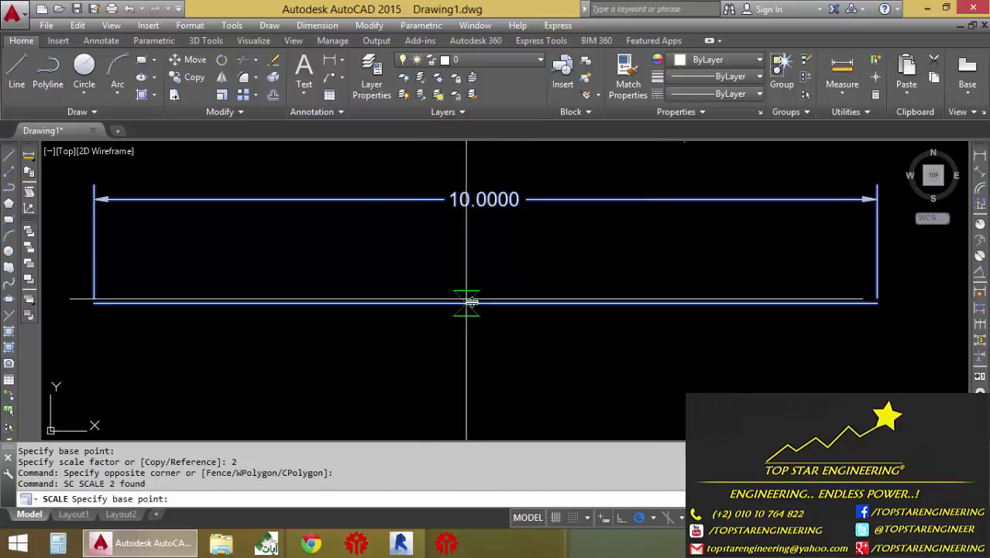
{"action": "left_click", "coordinate": [486, 304]}
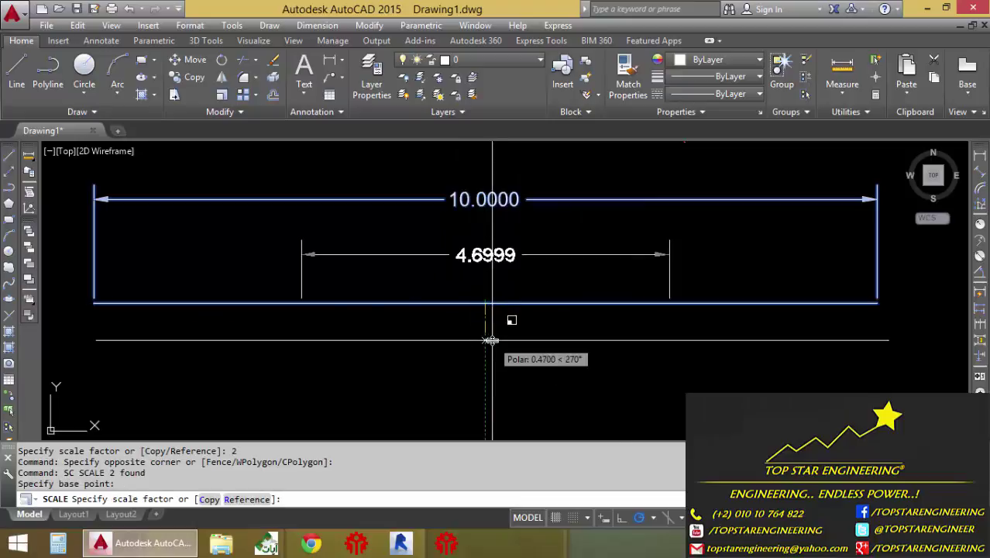
{"action": "type", "text": ".5"}
{"action": "key", "text": "Return"}
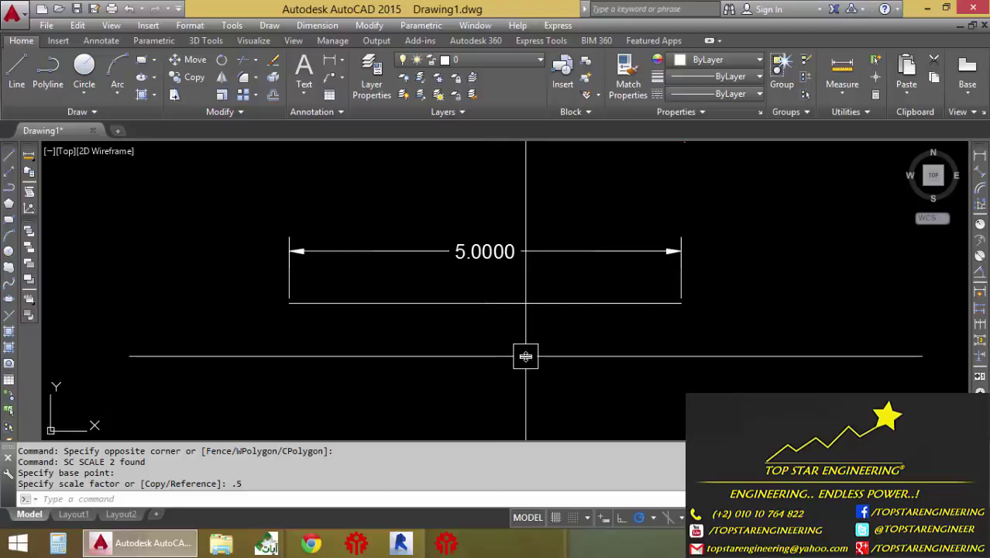
{"action": "middle_click_drag", "start_coordinate": [527, 354], "coordinate": [514, 314]}
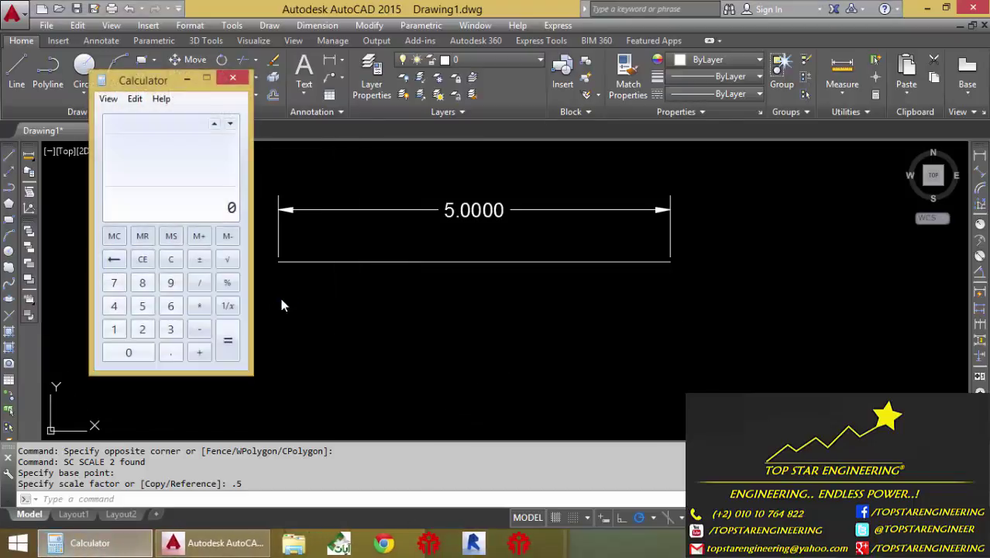
Compute 12 / 5 = 2.4 in Windows Calculator and return to the AutoCAD drawing.
{"action": "type", "text": "12 / 5"}
{"action": "key", "text": "Return"}
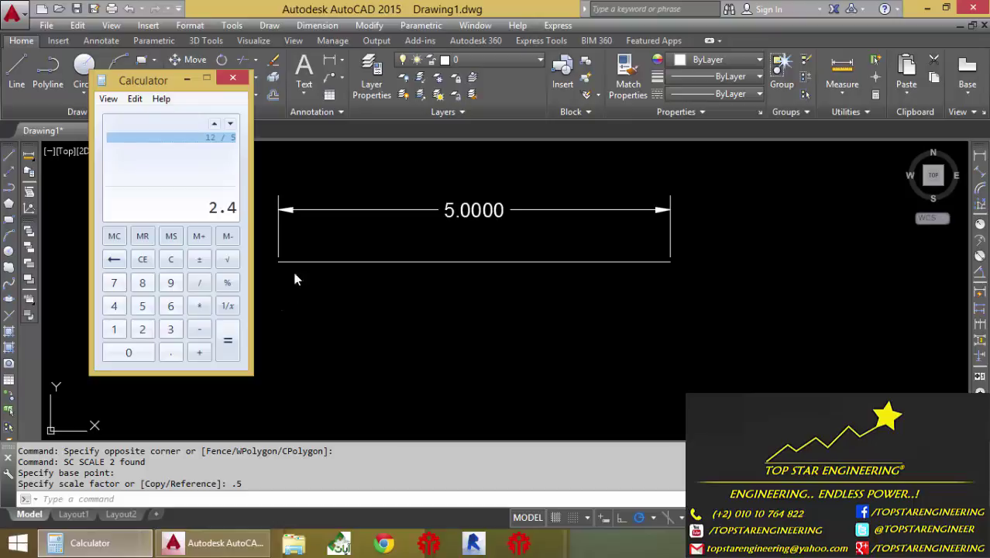
{"action": "left_click", "coordinate": [292, 269]}
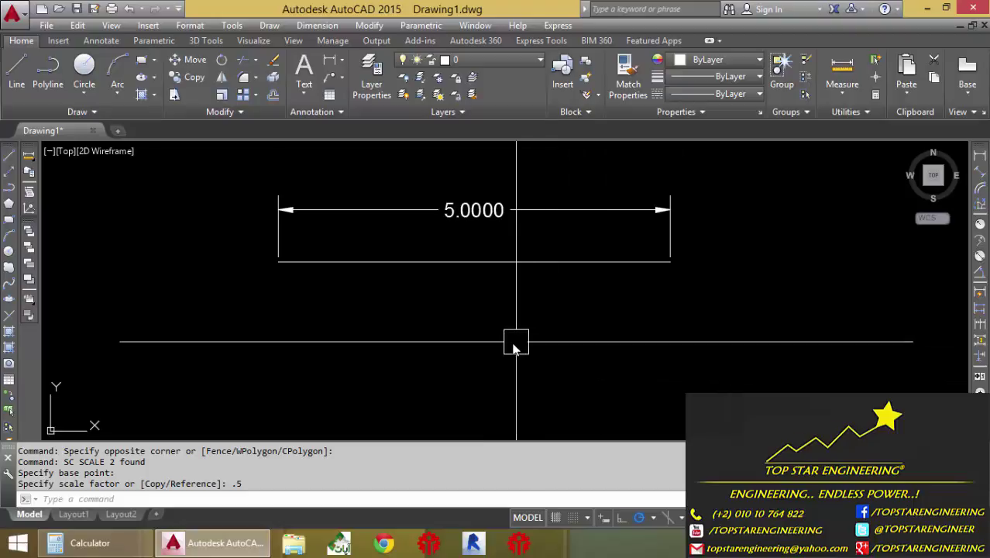
Scale the 5-unit line and dimension by 2.4 about its midpoint, giving 12.0000.
{"action": "key", "text": "Return"}
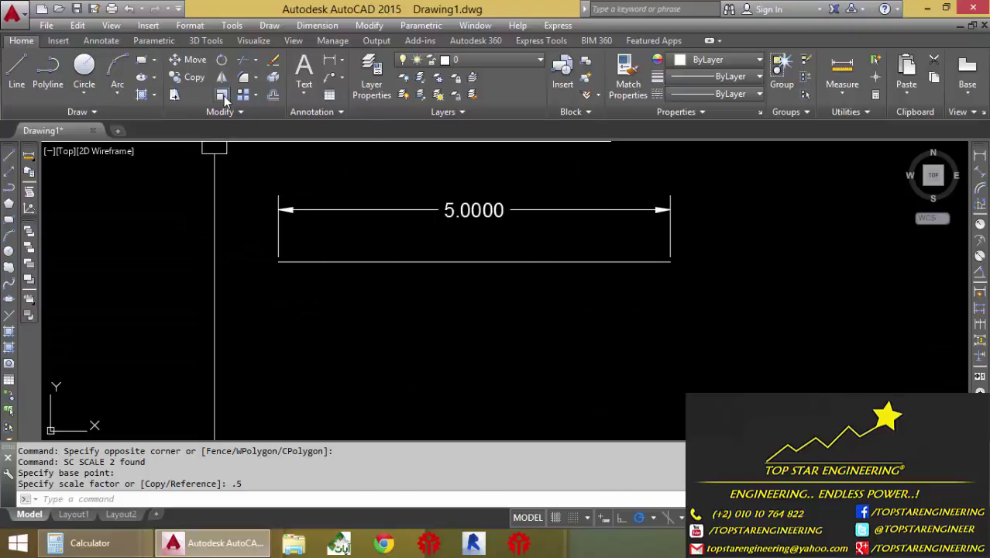
{"action": "key", "text": "Return"}
{"action": "left_click", "coordinate": [419, 309]}
{"action": "left_click", "coordinate": [371, 186]}
{"action": "key", "text": "Return"}
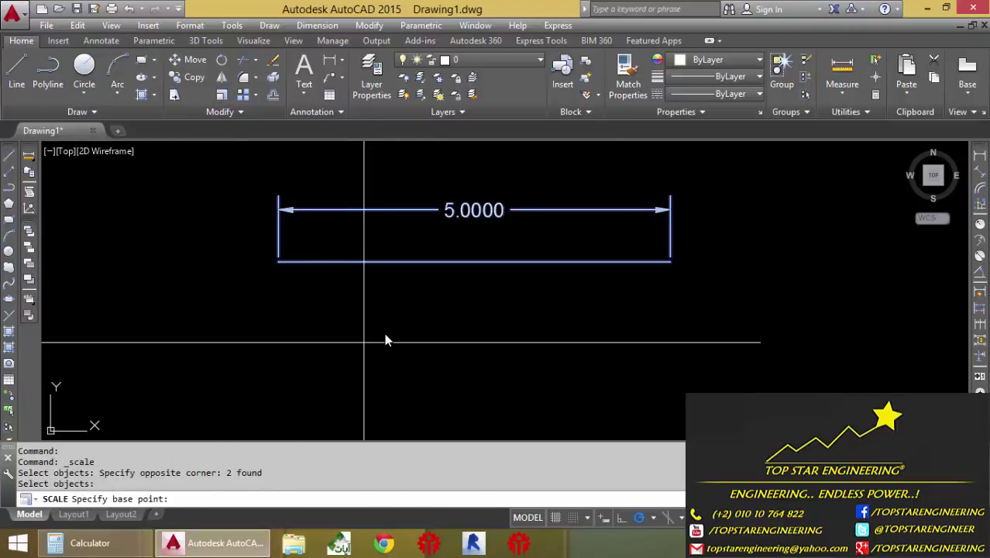
{"action": "left_click", "coordinate": [482, 259]}
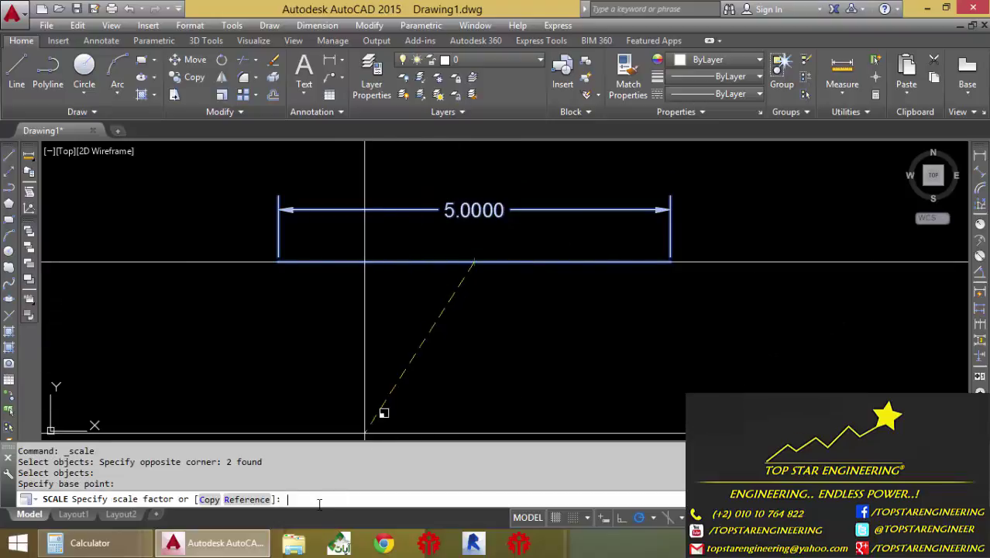
{"action": "type", "text": "2.4"}
{"action": "key", "text": "Return"}
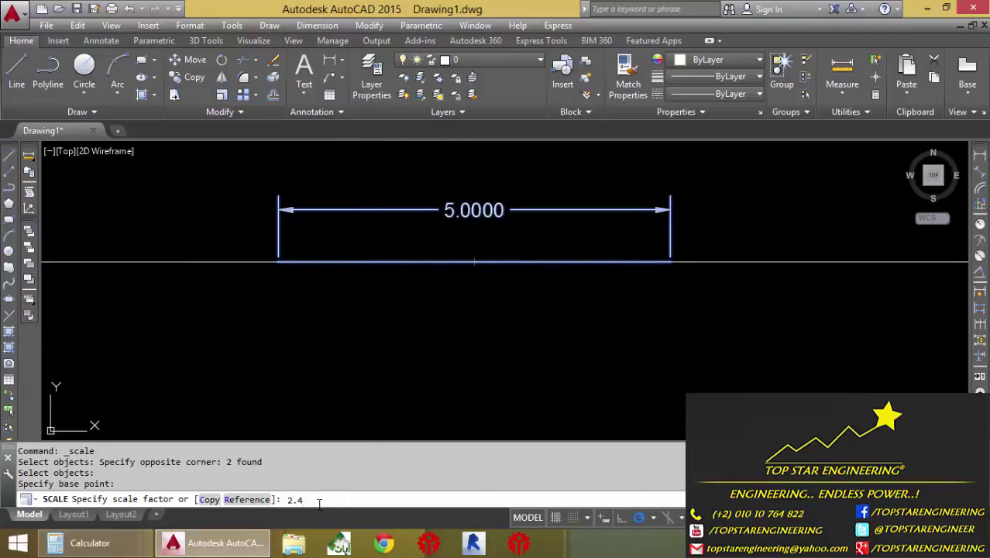
Zoom around the enlarged result and select the 12.0000 dimension.
{"action": "scroll", "coordinate": [679, 348], "scroll_direction": "down", "scroll_amount": 3}
{"action": "scroll", "coordinate": [539, 325], "scroll_direction": "up", "scroll_amount": 2}
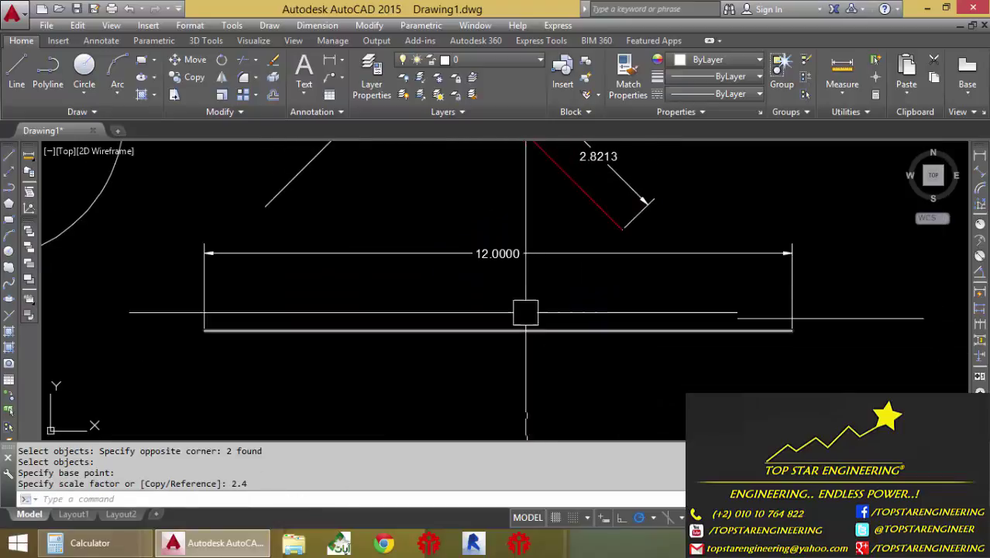
{"action": "scroll", "coordinate": [524, 310], "scroll_direction": "up", "scroll_amount": 1}
{"action": "scroll", "coordinate": [515, 267], "scroll_direction": "up", "scroll_amount": 1}
{"action": "scroll", "coordinate": [534, 278], "scroll_direction": "down", "scroll_amount": 1}
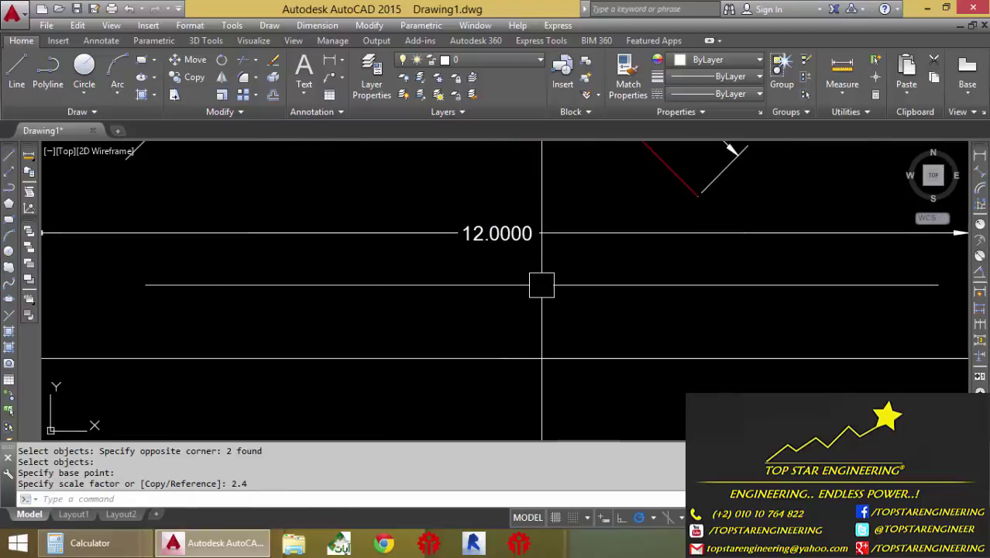
{"action": "scroll", "coordinate": [542, 285], "scroll_direction": "down", "scroll_amount": 2}
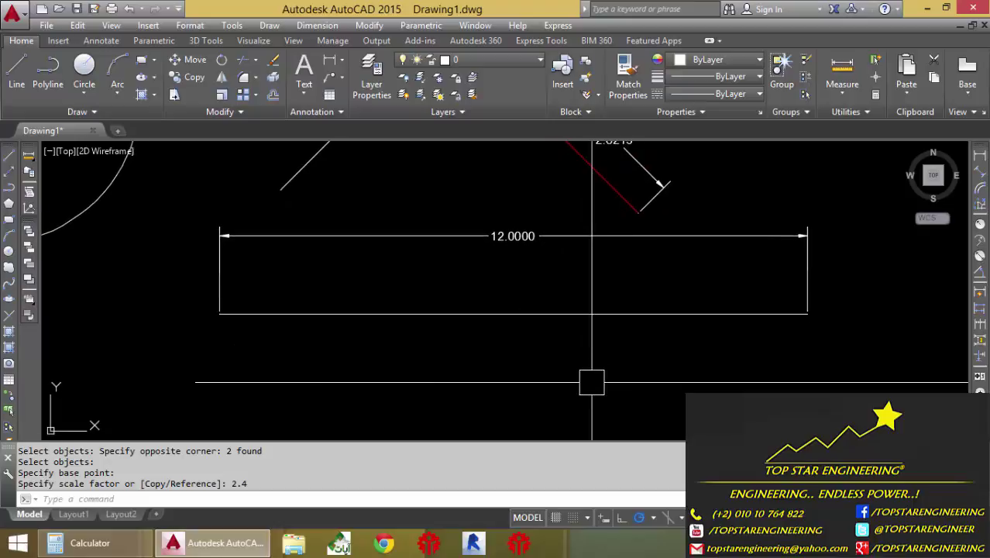
{"action": "scroll", "coordinate": [592, 381], "scroll_direction": "down", "scroll_amount": 2}
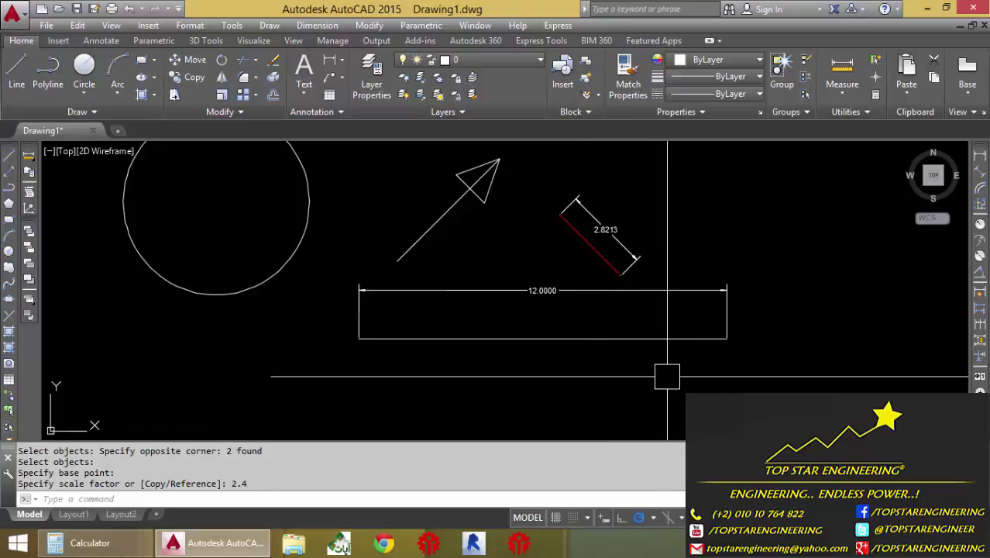
{"action": "left_click", "coordinate": [677, 282]}
Delete the selected 12.0000 and 2.8213 dimensions.
{"action": "scroll", "coordinate": [628, 250], "scroll_direction": "up", "scroll_amount": 2}
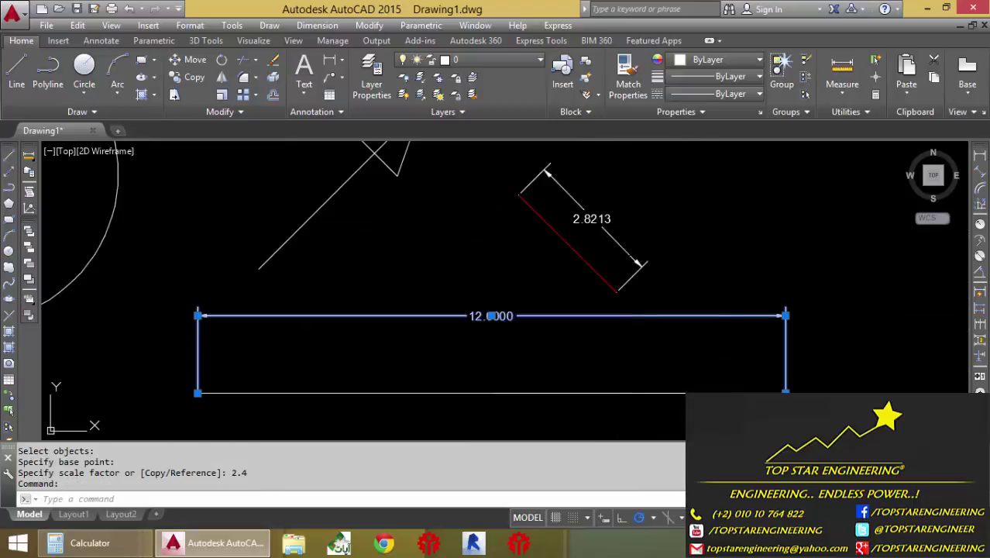
{"action": "left_click", "coordinate": [630, 250]}
{"action": "key", "text": "Delete"}
{"action": "mouse_move", "coordinate": [635, 257]}
{"action": "middle_mouse_down"}
{"action": "mouse_move", "coordinate": [672, 306]}
{"action": "mouse_move", "coordinate": [498, 277]}
{"action": "middle_mouse_up"}
Inspect the red line and lower horizontal line by selecting and releasing each while panning.
{"action": "left_click", "coordinate": [389, 221]}
{"action": "mouse_move", "coordinate": [454, 325]}
{"action": "middle_mouse_down"}
{"action": "mouse_move", "coordinate": [536, 368]}
{"action": "mouse_move", "coordinate": [561, 334]}
{"action": "middle_mouse_up"}
{"action": "key", "text": "Escape"}
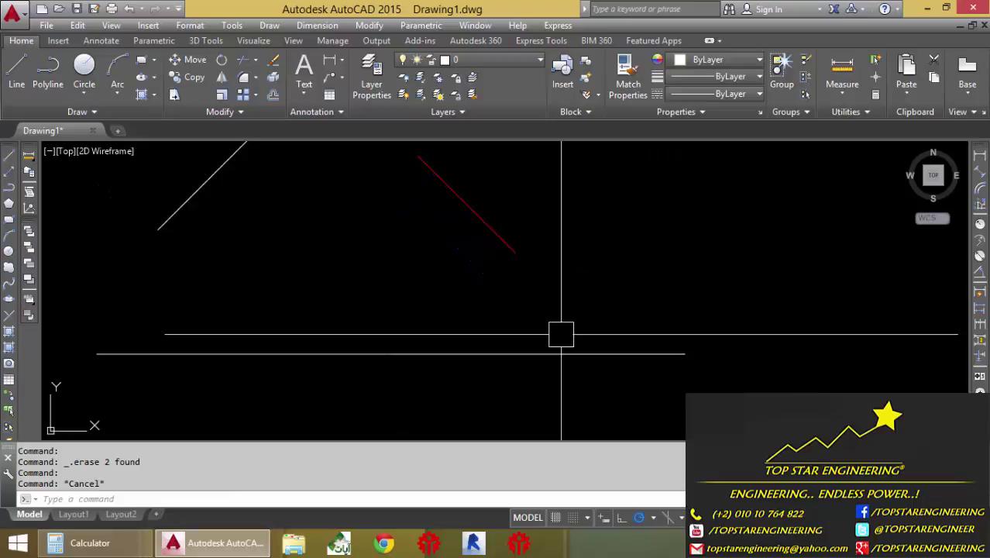
{"action": "left_click", "coordinate": [531, 353]}
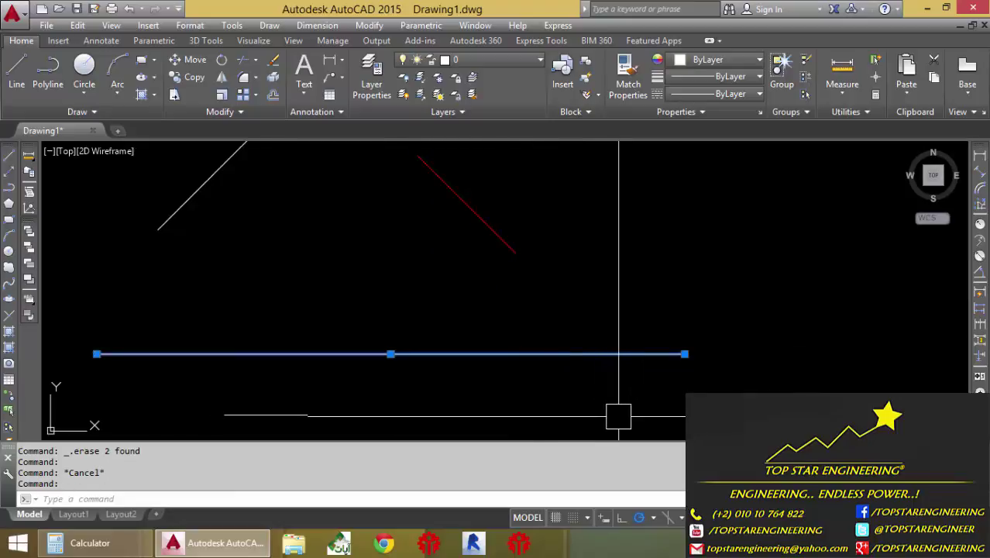
{"action": "key", "text": "Escape"}
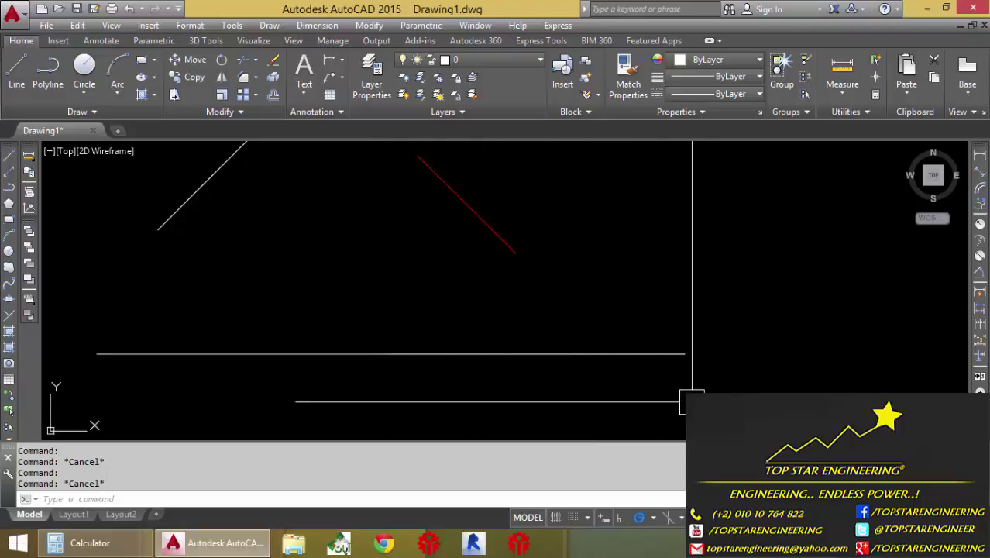
{"action": "middle_click_drag", "start_coordinate": [710, 393], "coordinate": [674, 405]}
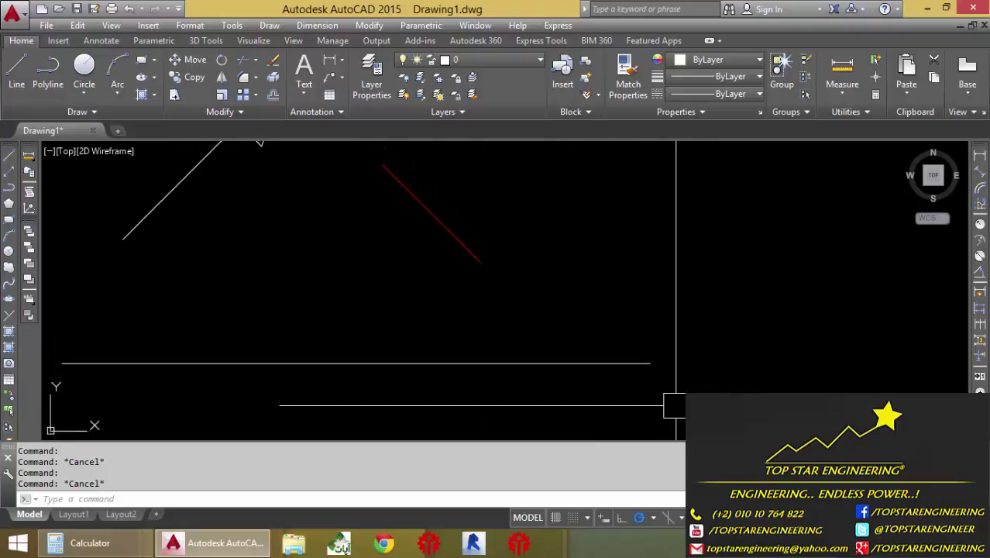
{"action": "mouse_move", "coordinate": [706, 400]}
{"action": "middle_mouse_down"}
{"action": "mouse_move", "coordinate": [747, 383]}
{"action": "mouse_move", "coordinate": [713, 395]}
{"action": "middle_mouse_up"}
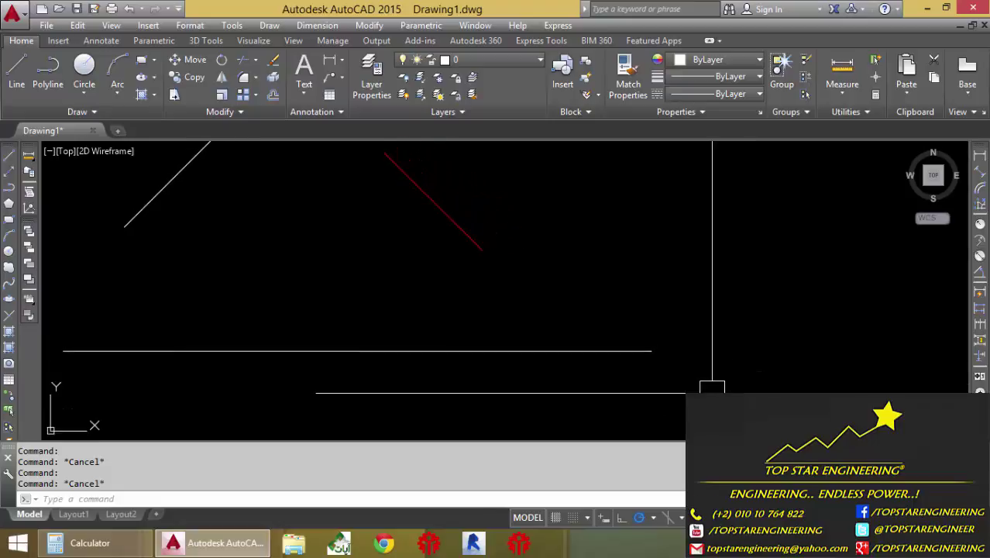
Scale the long horizontal line with Reference, taking its two endpoints as the reference length.
{"action": "left_click", "coordinate": [224, 96]}
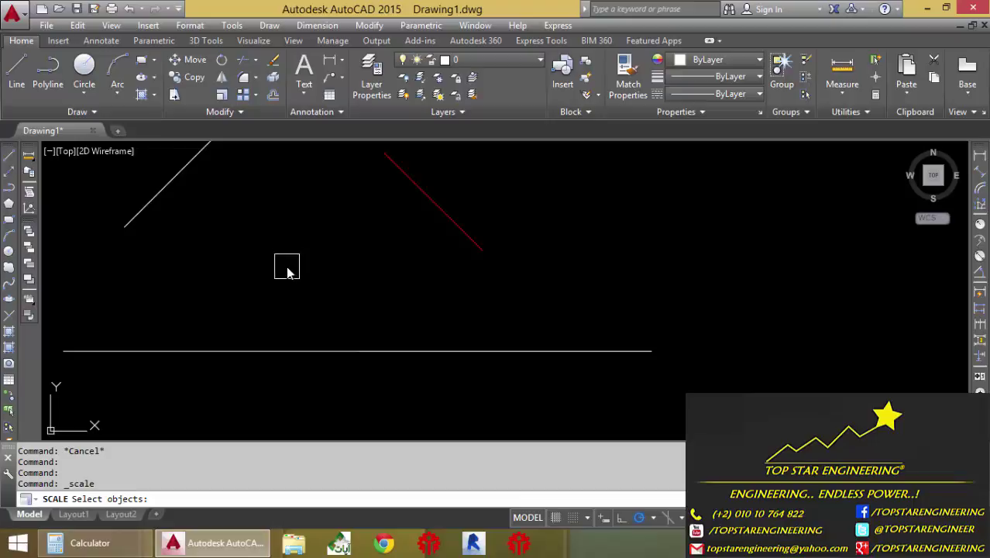
{"action": "left_click", "coordinate": [298, 351]}
{"action": "key", "text": "Return"}
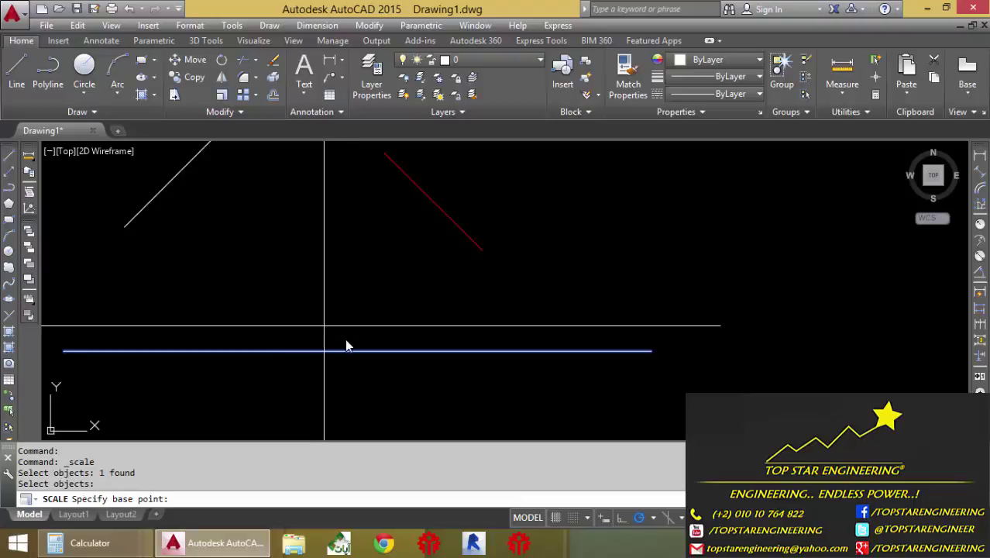
{"action": "left_click", "coordinate": [383, 352]}
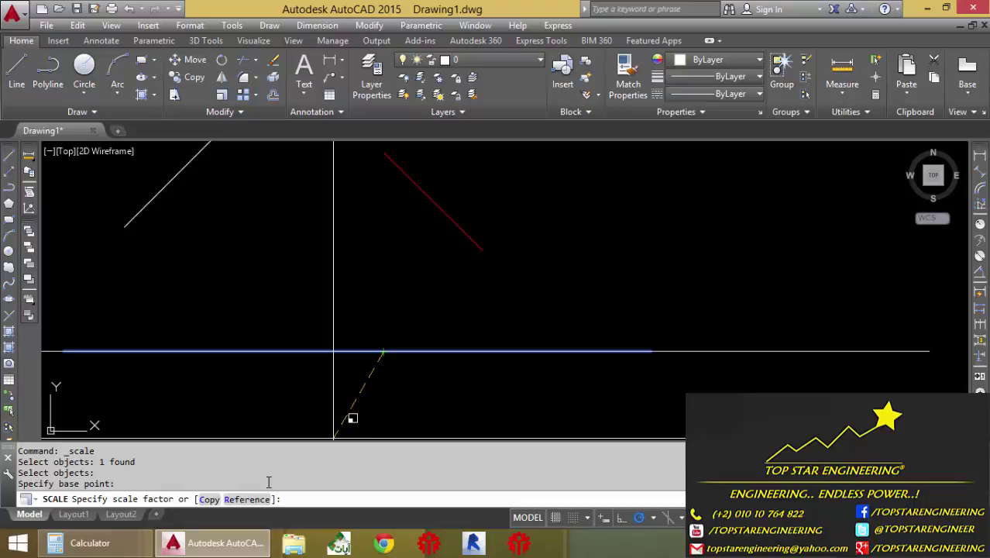
{"action": "left_click", "coordinate": [247, 500]}
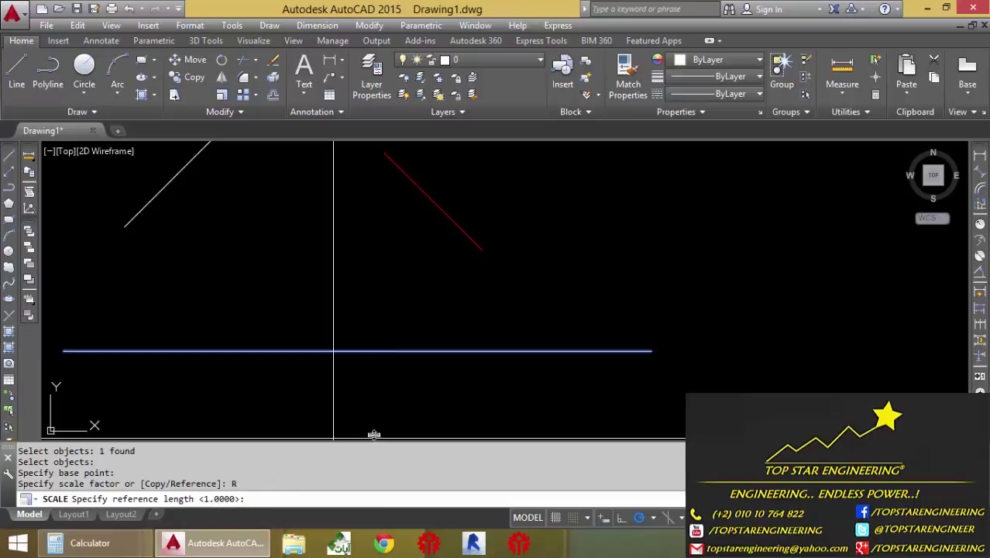
{"action": "middle_click_drag", "start_coordinate": [390, 381], "coordinate": [418, 361]}
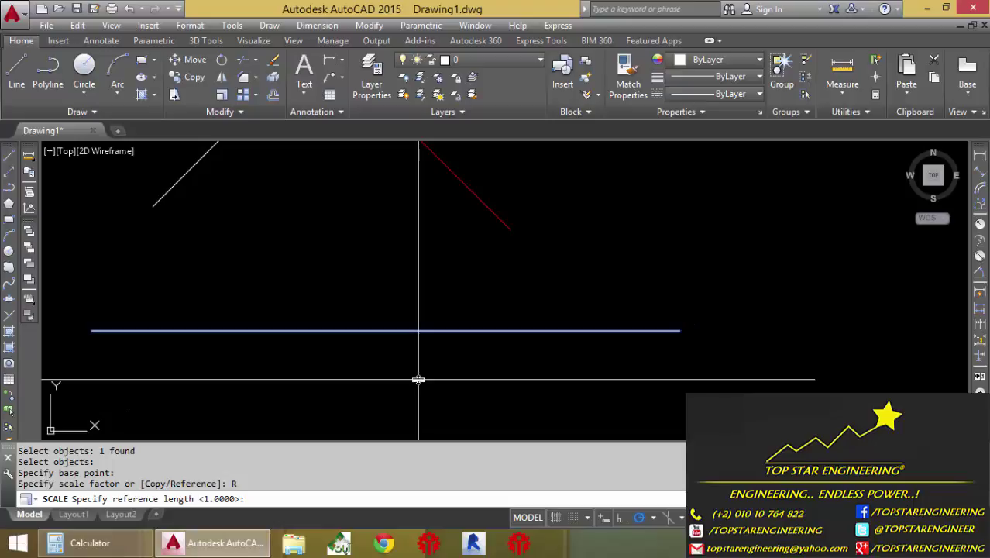
{"action": "left_click", "coordinate": [678, 332]}
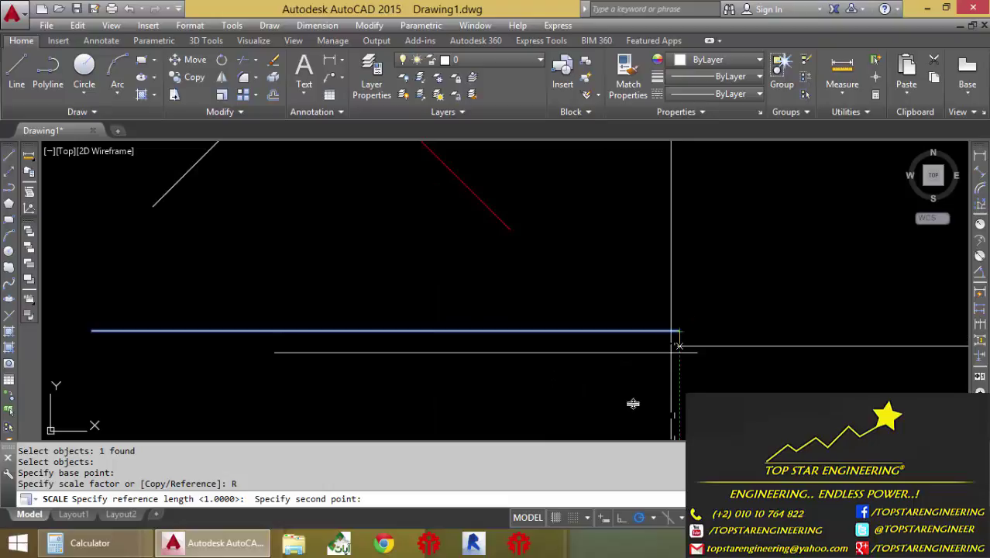
{"action": "left_click", "coordinate": [91, 332]}
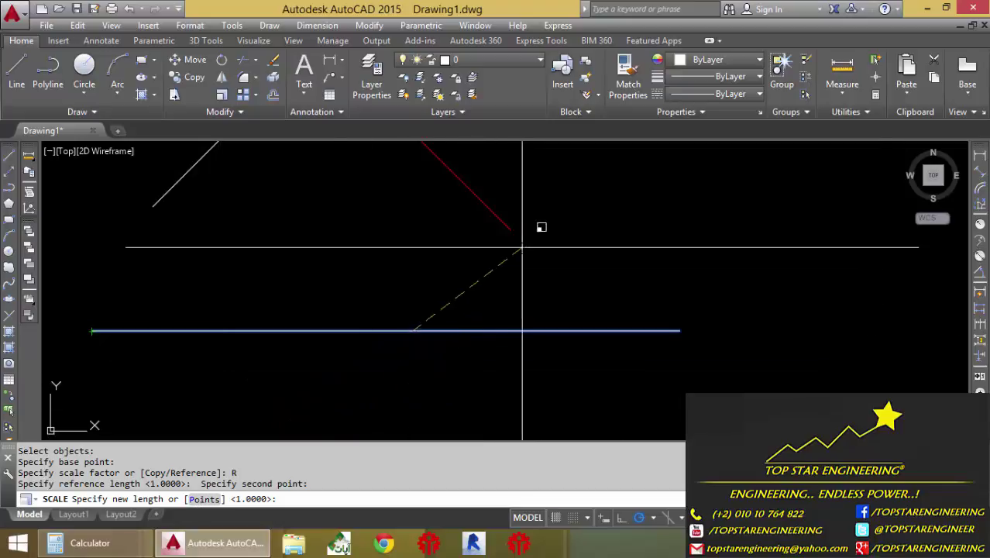
{"action": "mouse_move", "coordinate": [522, 244]}
{"action": "middle_mouse_down"}
{"action": "mouse_move", "coordinate": [508, 283]}
{"action": "mouse_move", "coordinate": [469, 257]}
{"action": "middle_mouse_up"}
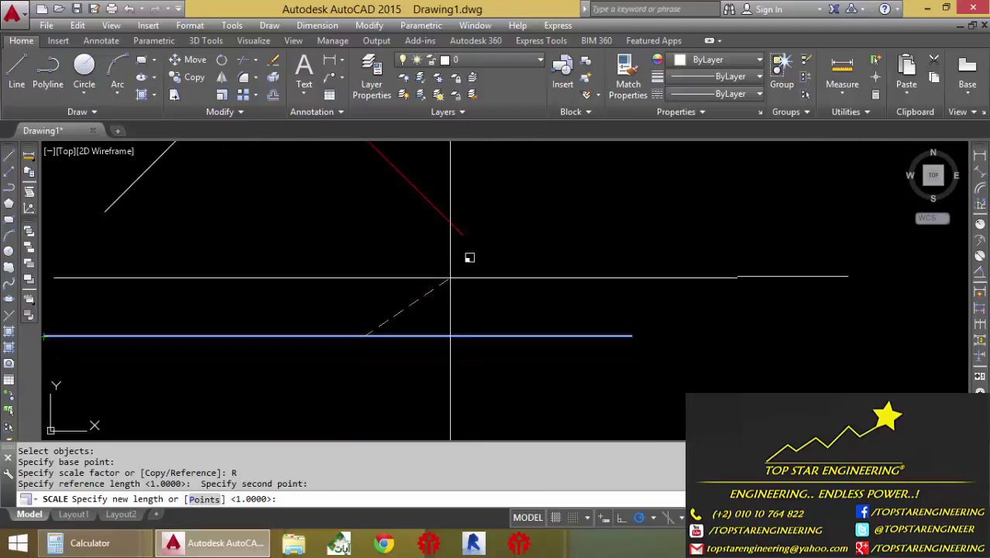
Give the new length by Points on the red line's two endpoints, matching its length.
{"action": "left_click", "coordinate": [218, 502]}
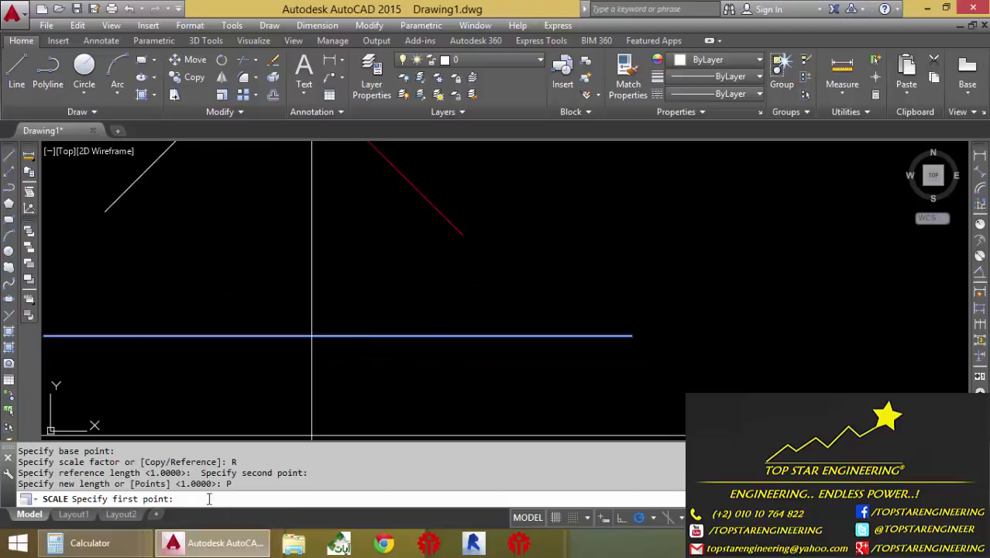
{"action": "middle_click_drag", "start_coordinate": [523, 280], "coordinate": [533, 343]}
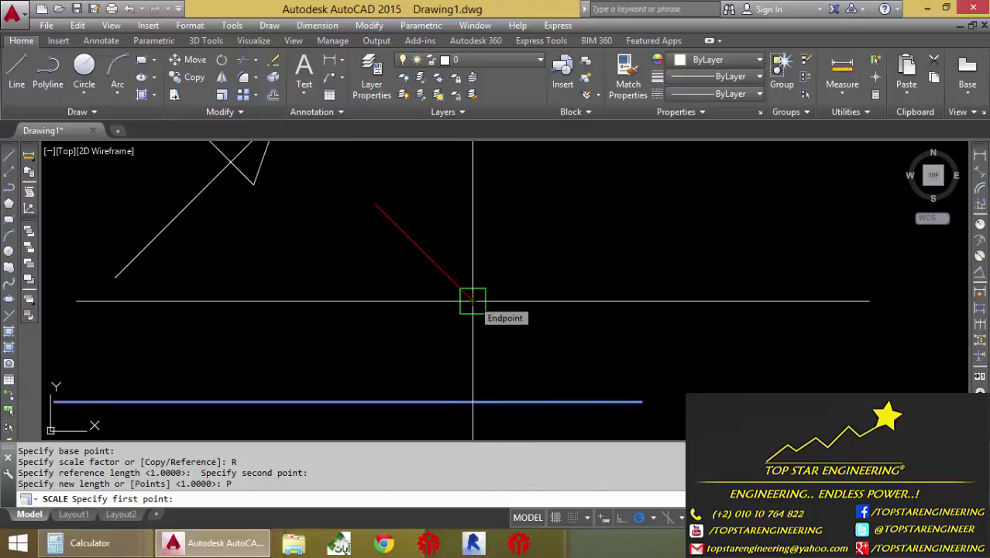
{"action": "left_click", "coordinate": [472, 300]}
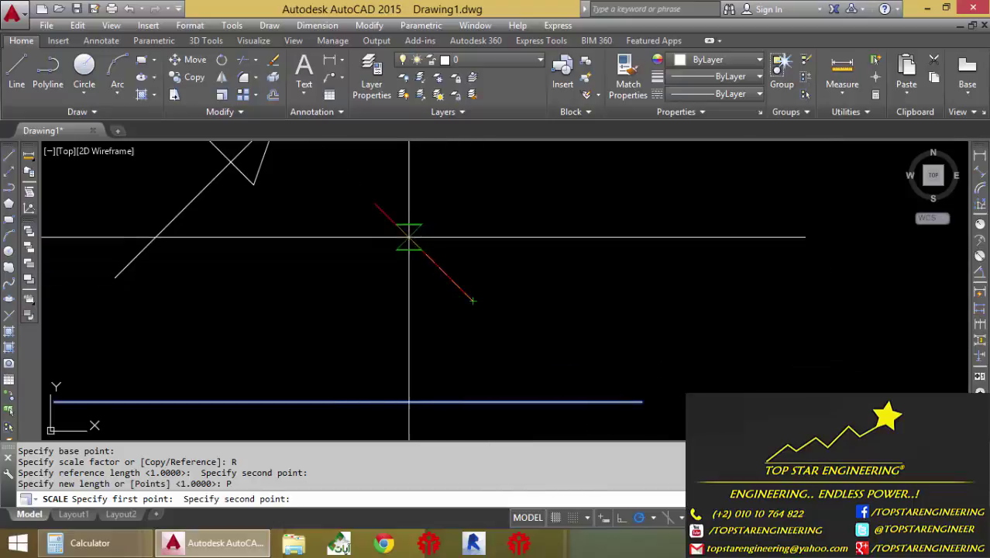
{"action": "left_click", "coordinate": [375, 204]}
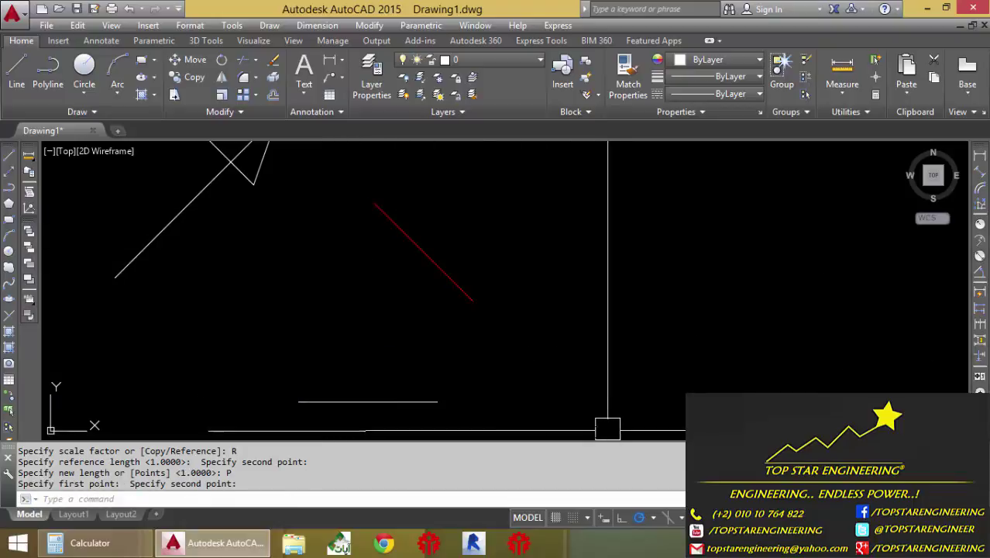
{"action": "scroll", "coordinate": [579, 428], "scroll_direction": "up", "scroll_amount": 2}
{"action": "scroll", "coordinate": [542, 419], "scroll_direction": "up", "scroll_amount": 1}
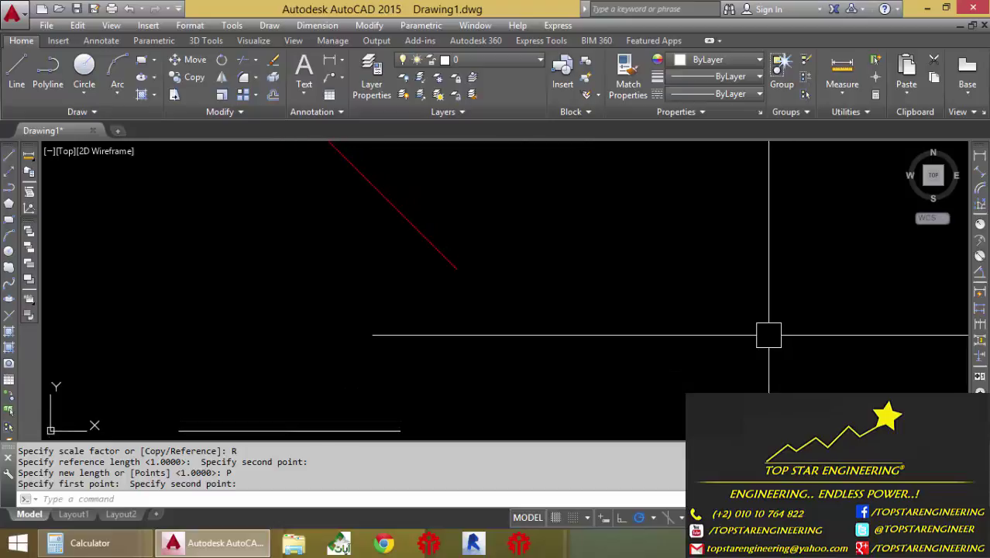
{"action": "scroll", "coordinate": [769, 340], "scroll_direction": "down", "scroll_amount": 2}
{"action": "mouse_move", "coordinate": [769, 339]}
{"action": "middle_mouse_down"}
{"action": "mouse_move", "coordinate": [692, 336]}
{"action": "mouse_move", "coordinate": [677, 349]}
{"action": "middle_mouse_up"}
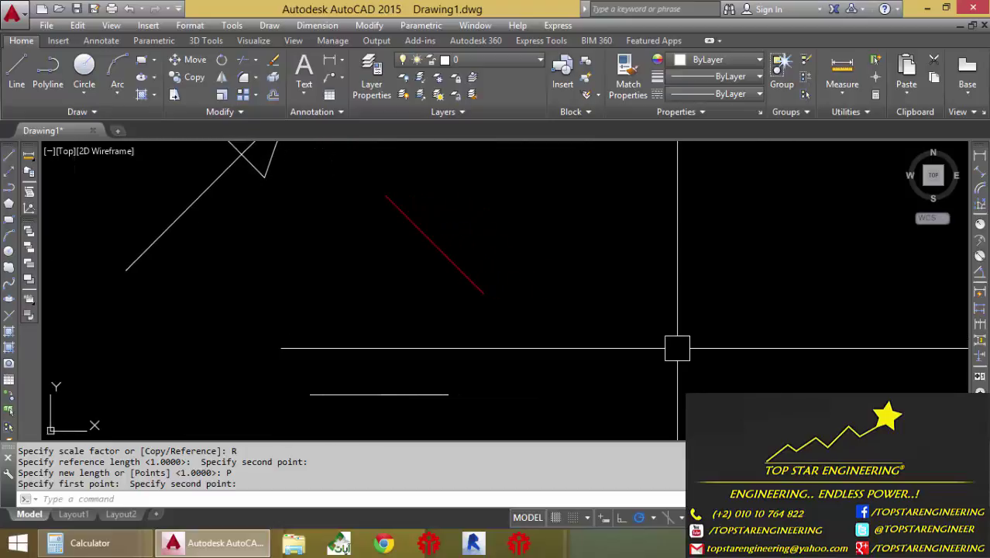
Try rotating the red line by Reference about its lower end, then undo the wrong result.
{"action": "type", "text": "ro"}
{"action": "key", "text": "Return"}
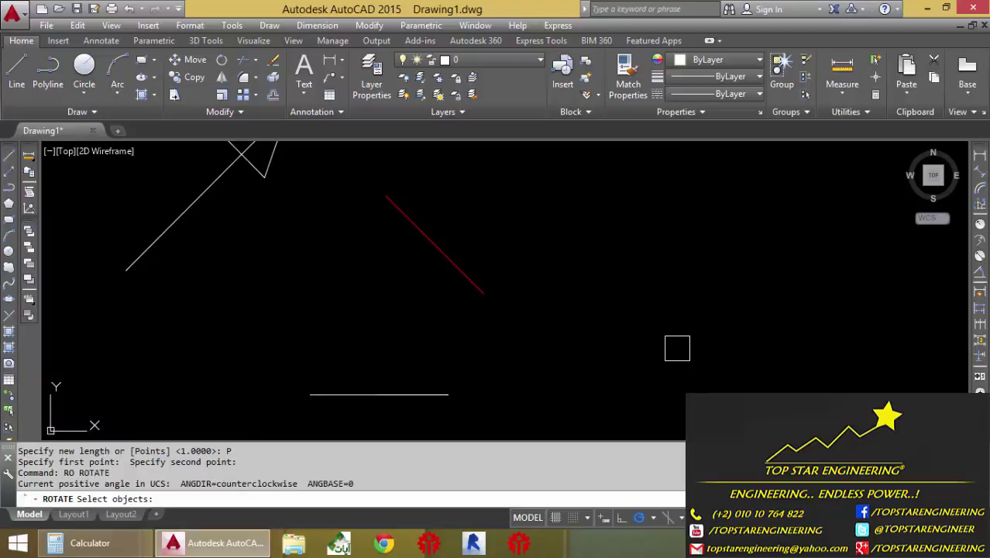
{"action": "left_click", "coordinate": [435, 248]}
{"action": "key", "text": "Return"}
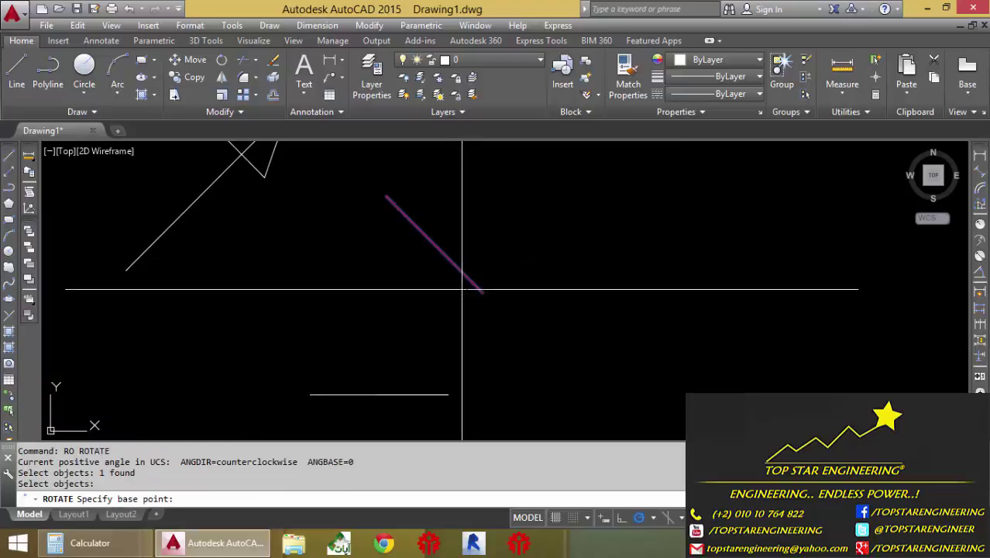
{"action": "left_click", "coordinate": [481, 290]}
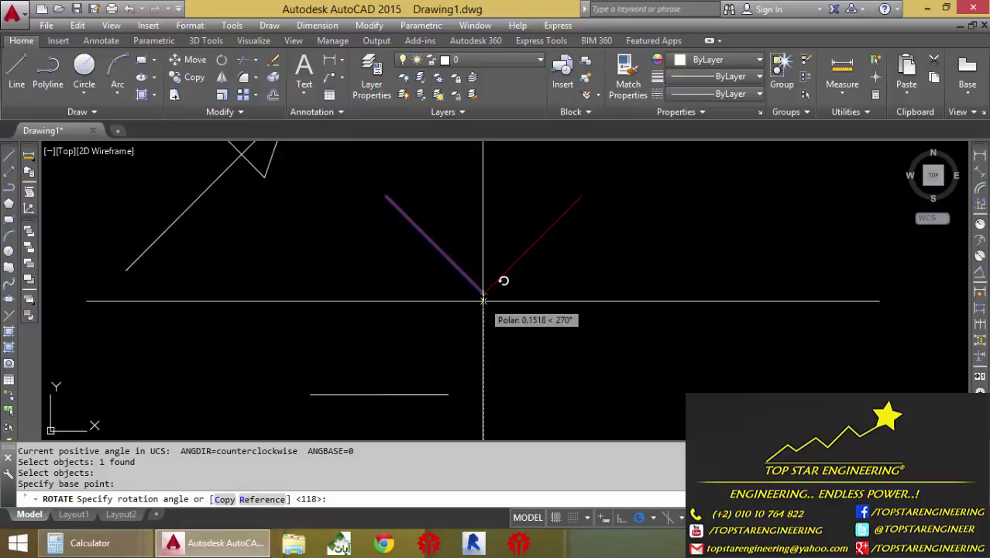
{"action": "type", "text": "r"}
{"action": "key", "text": "Return"}
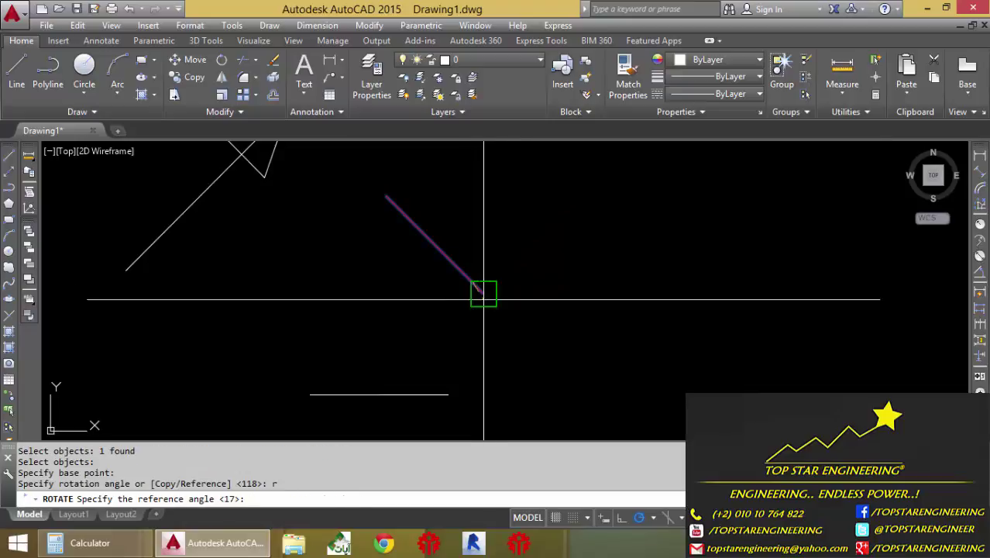
{"action": "left_click", "coordinate": [482, 292]}
{"action": "left_click", "coordinate": [434, 245]}
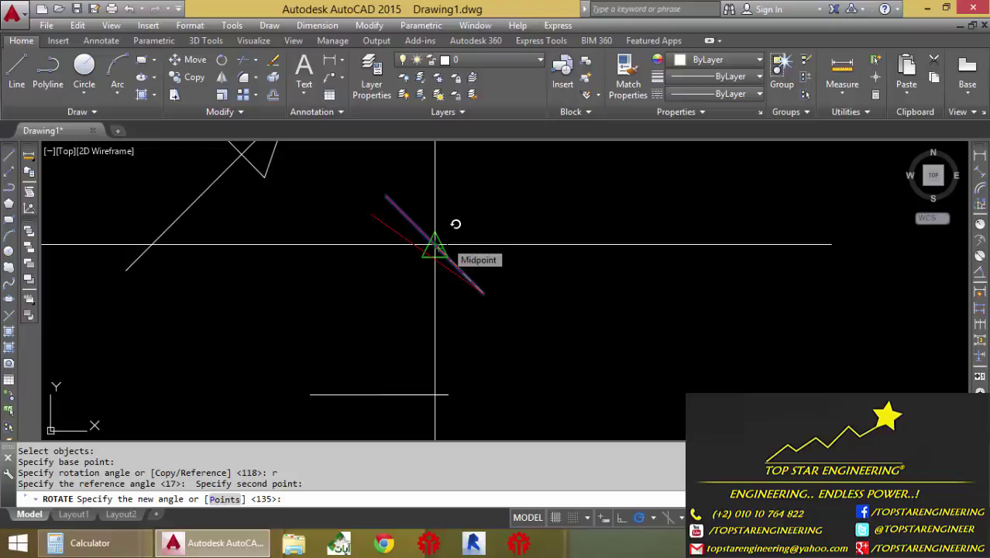
{"action": "type", "text": "p"}
{"action": "key", "text": "Return"}
{"action": "left_click", "coordinate": [418, 293]}
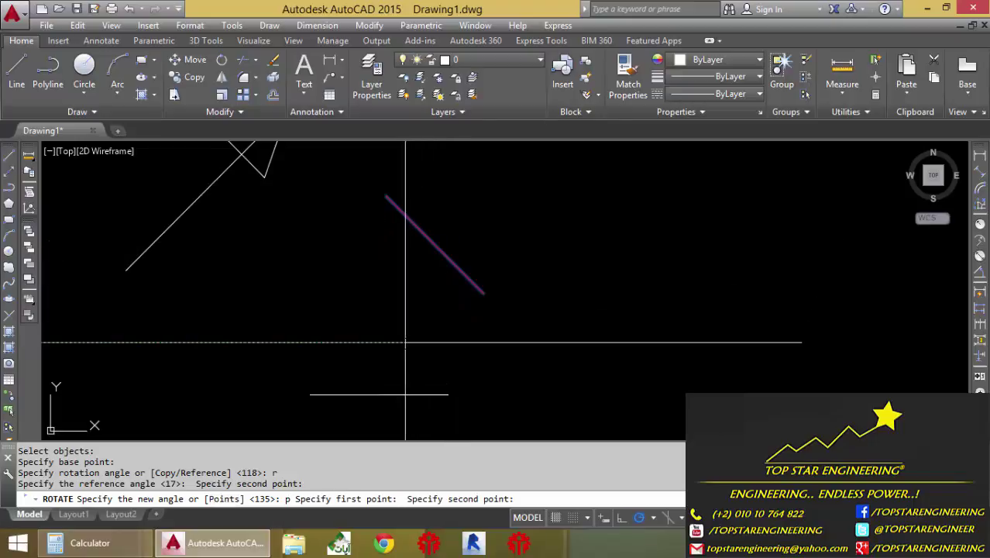
{"action": "left_click", "coordinate": [380, 340]}
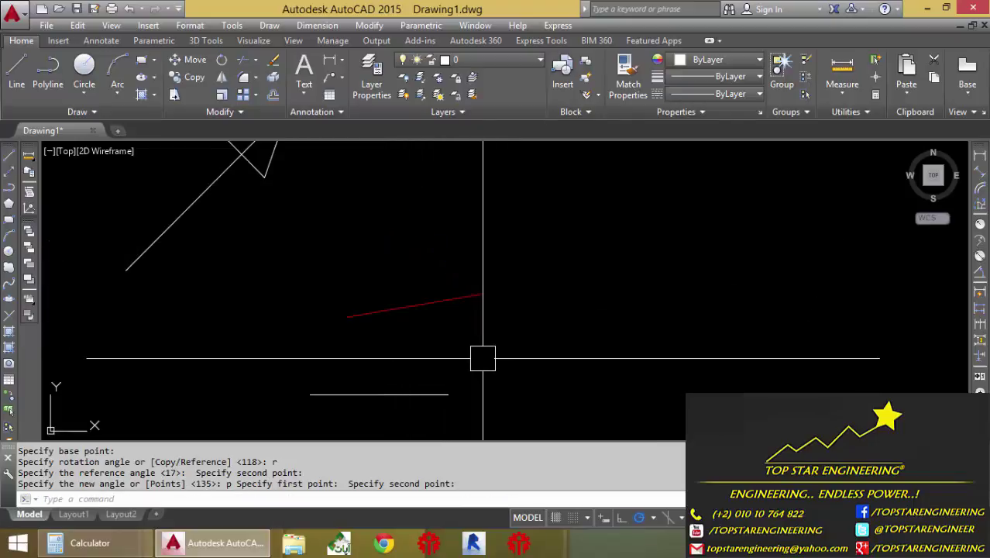
{"action": "type", "text": "u"}
{"action": "key", "text": "Return"}
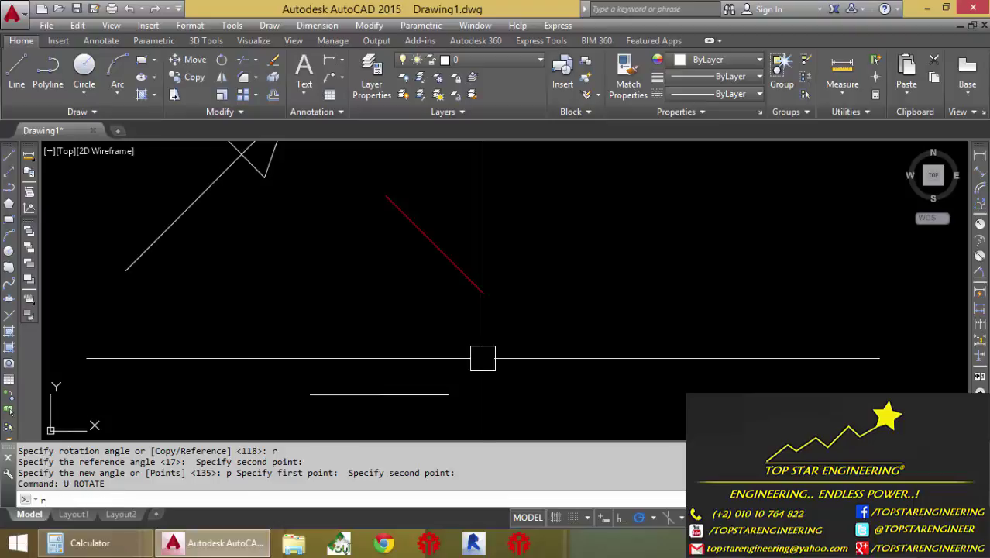
Rotate the red line about its lower end by Reference to a horizontal Points direction, leveling it.
{"action": "type", "text": "ro"}
{"action": "key", "text": "Return"}
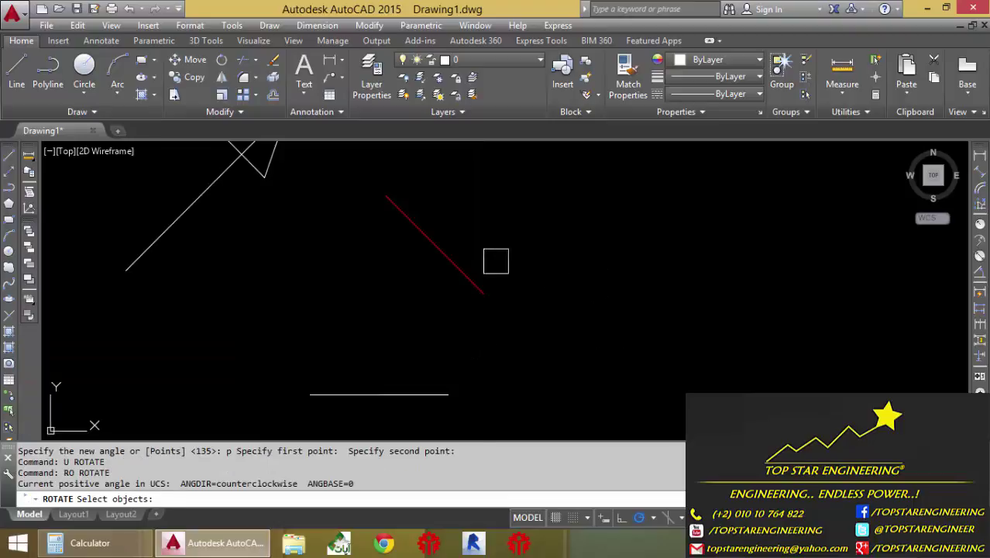
{"action": "left_click", "coordinate": [464, 264]}
{"action": "key", "text": "Return"}
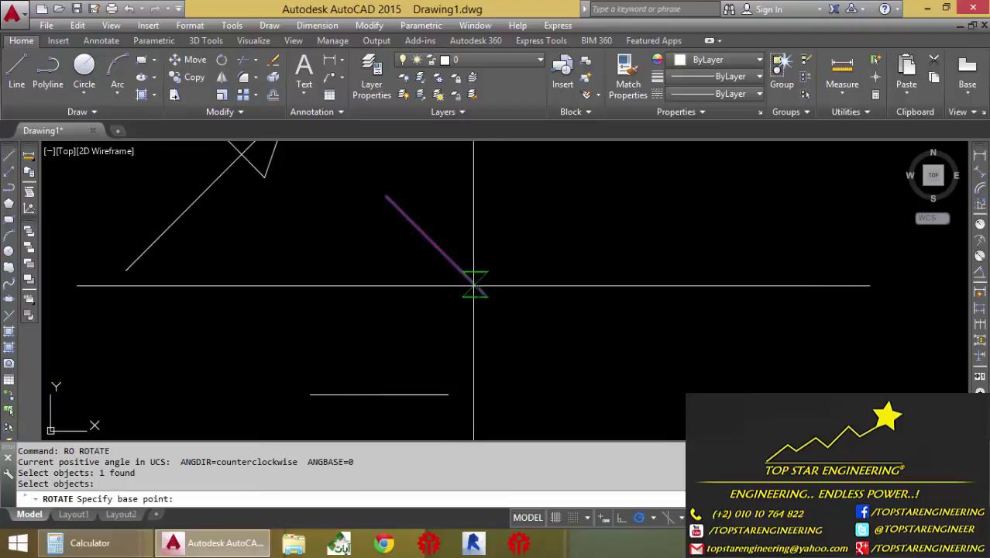
{"action": "left_click", "coordinate": [482, 292]}
{"action": "type", "text": "r"}
{"action": "key", "text": "Return"}
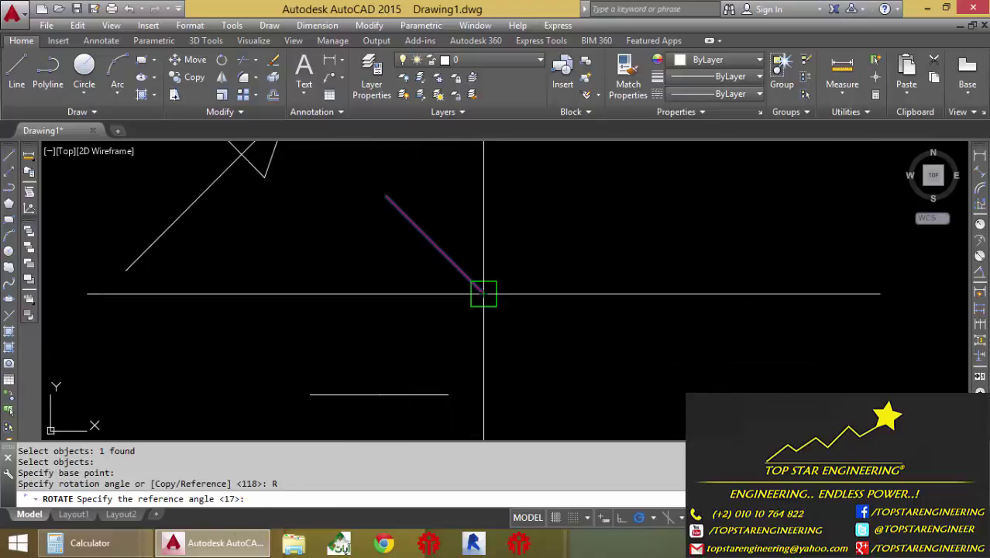
{"action": "left_click", "coordinate": [482, 292]}
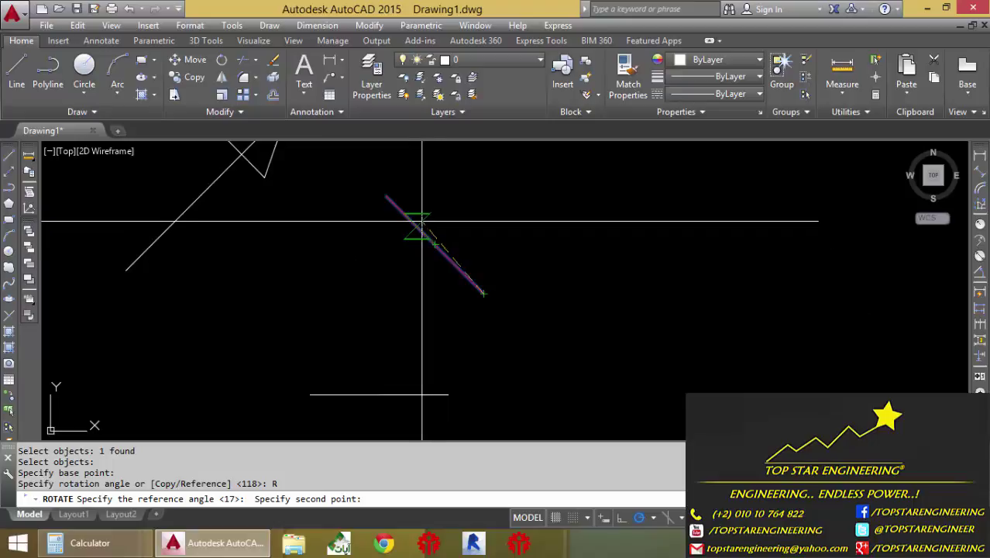
{"action": "left_click", "coordinate": [393, 195]}
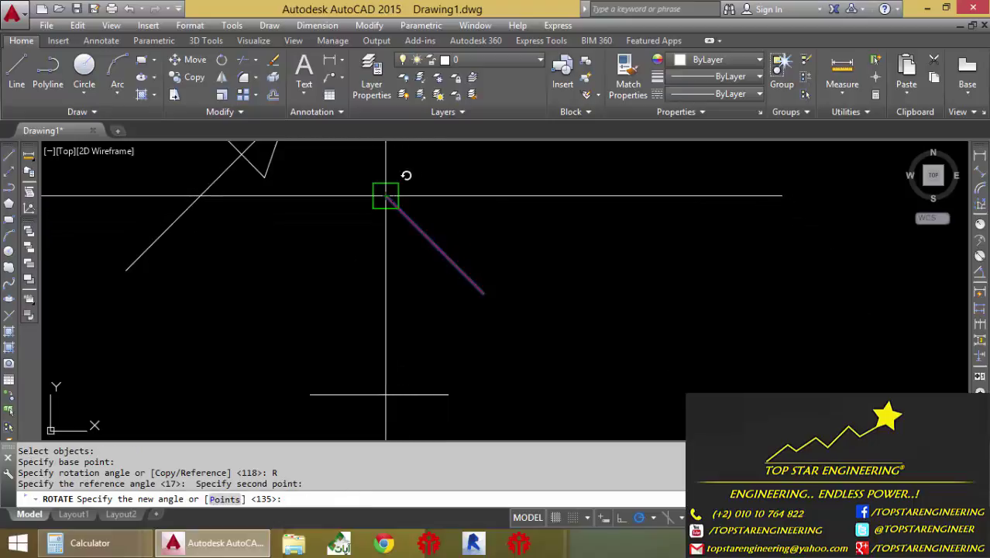
{"action": "type", "text": "P"}
{"action": "key", "text": "Return"}
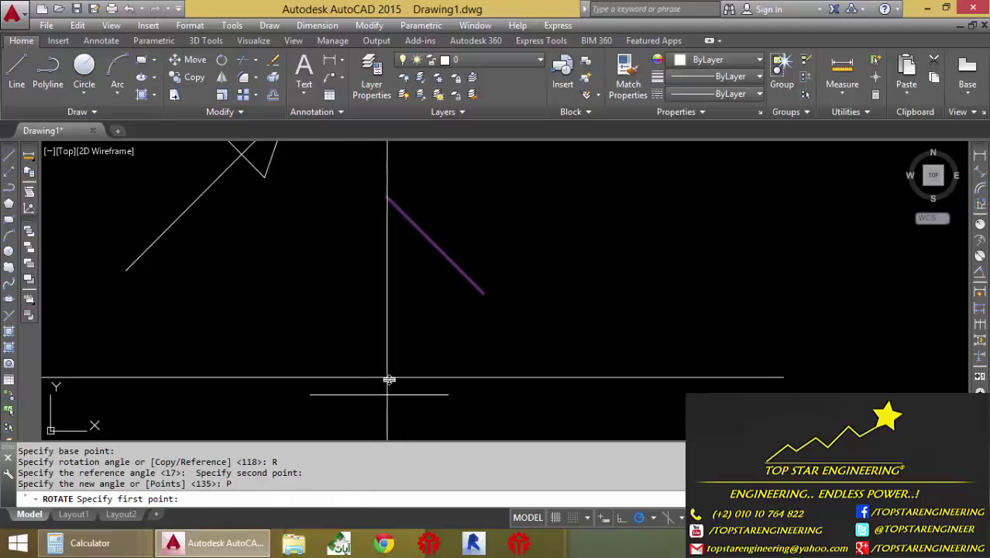
{"action": "left_click", "coordinate": [444, 349]}
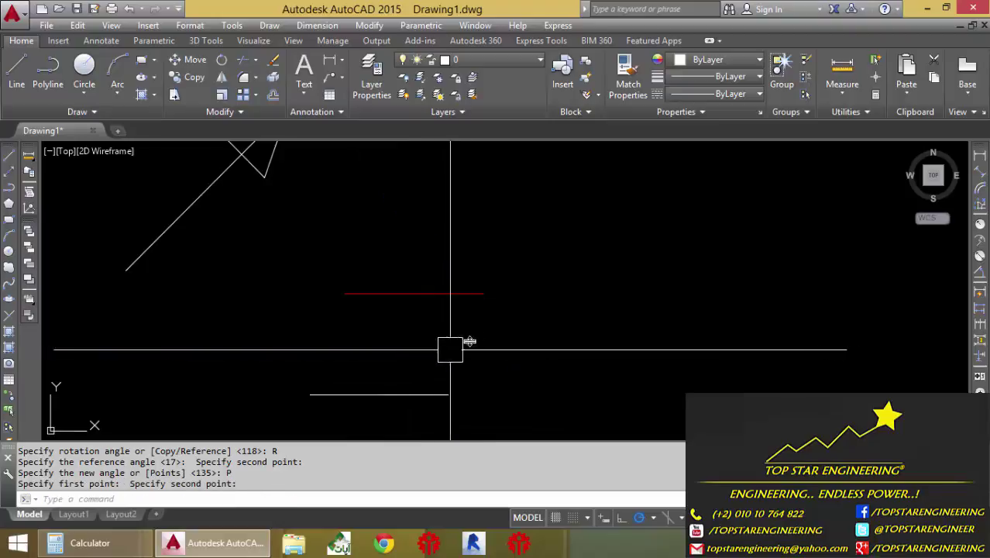
{"action": "left_click", "coordinate": [451, 349]}
{"action": "left_click", "coordinate": [484, 293]}
Move the red line by its right end to just below the short white line.
{"action": "type", "text": "M"}
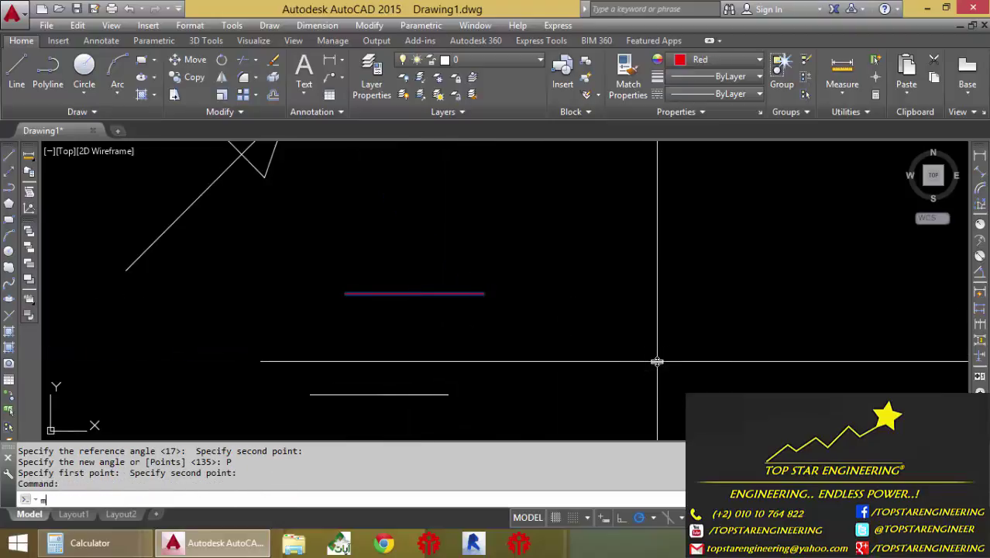
{"action": "key", "text": "Return"}
{"action": "left_click", "coordinate": [485, 295]}
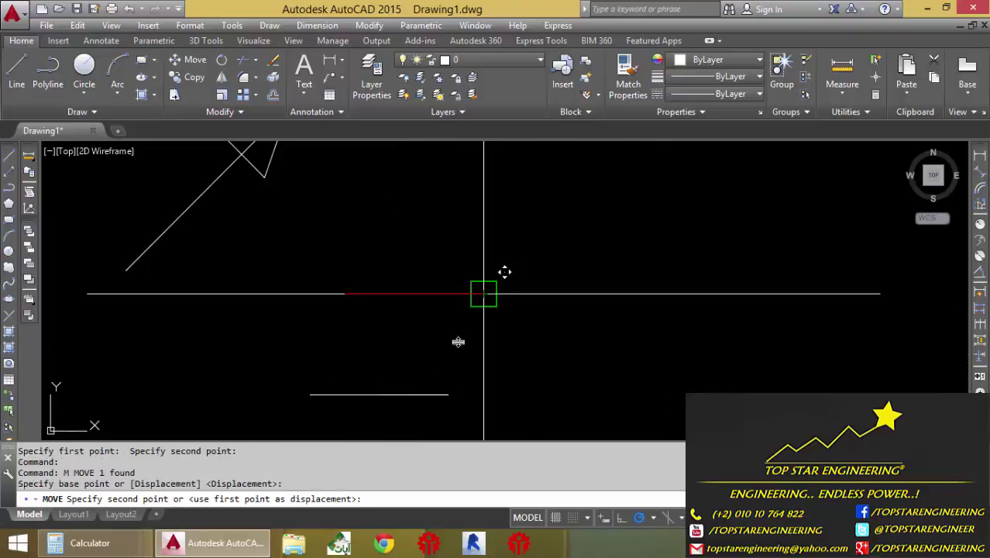
{"action": "left_click", "coordinate": [450, 395]}
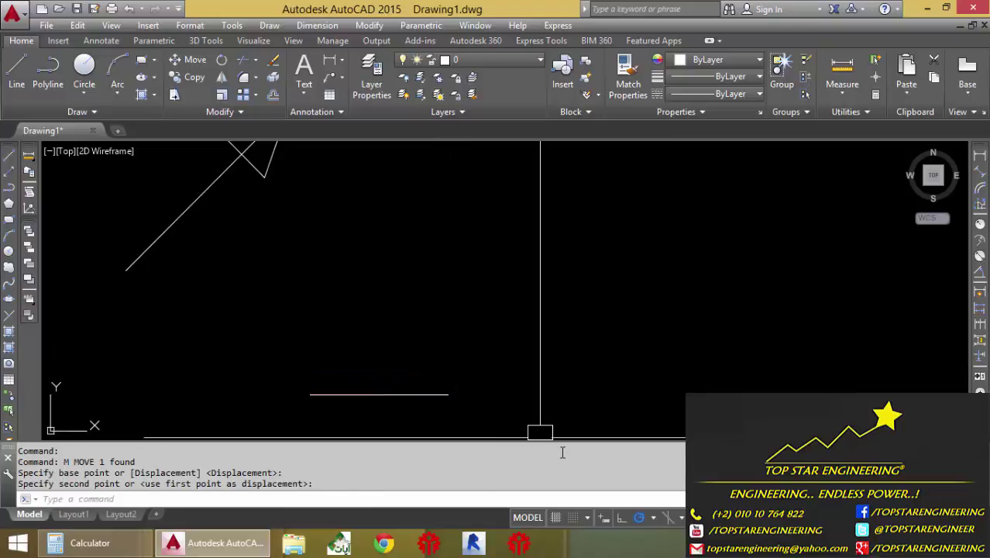
Move the short white line to sit just above the red line, with both lines in view.
{"action": "left_click", "coordinate": [435, 407]}
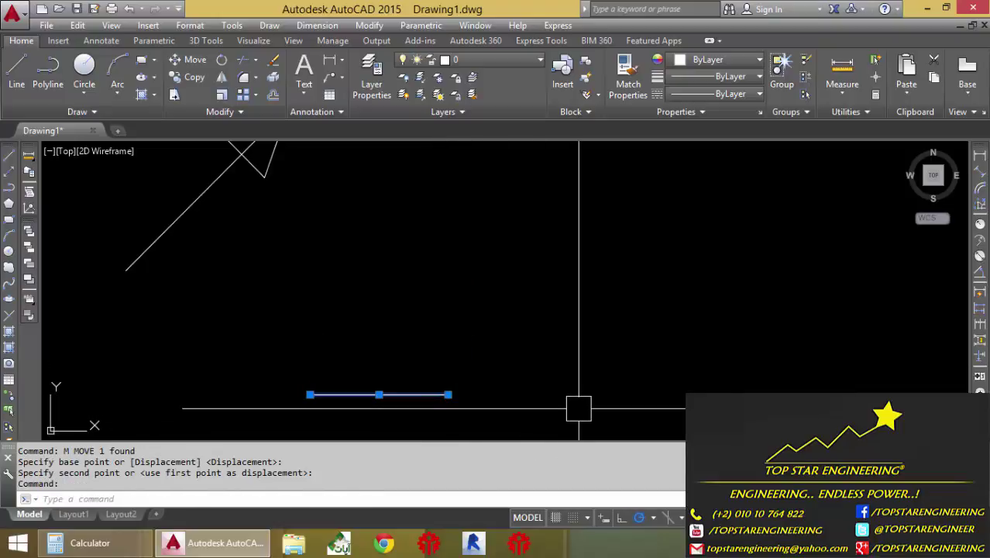
{"action": "type", "text": "m"}
{"action": "key", "text": "Return"}
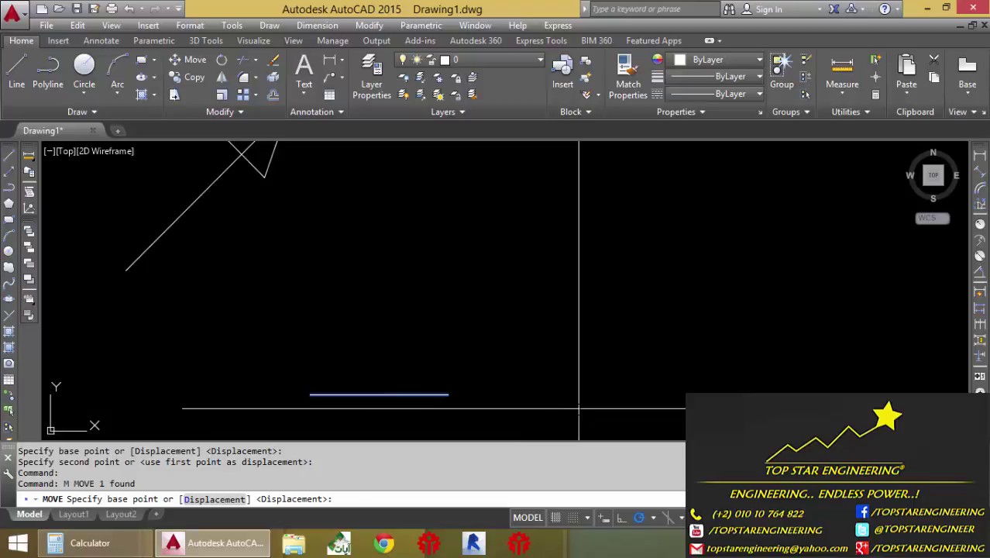
{"action": "left_click", "coordinate": [595, 386]}
{"action": "left_click", "coordinate": [597, 380]}
{"action": "scroll", "coordinate": [371, 424], "scroll_direction": "up", "scroll_amount": 2}
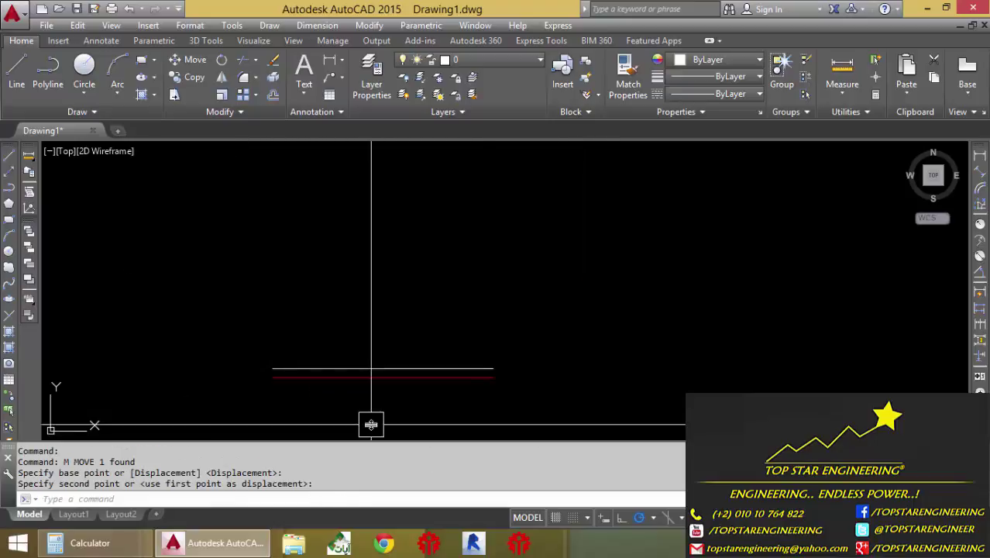
{"action": "scroll", "coordinate": [621, 387], "scroll_direction": "up", "scroll_amount": 3}
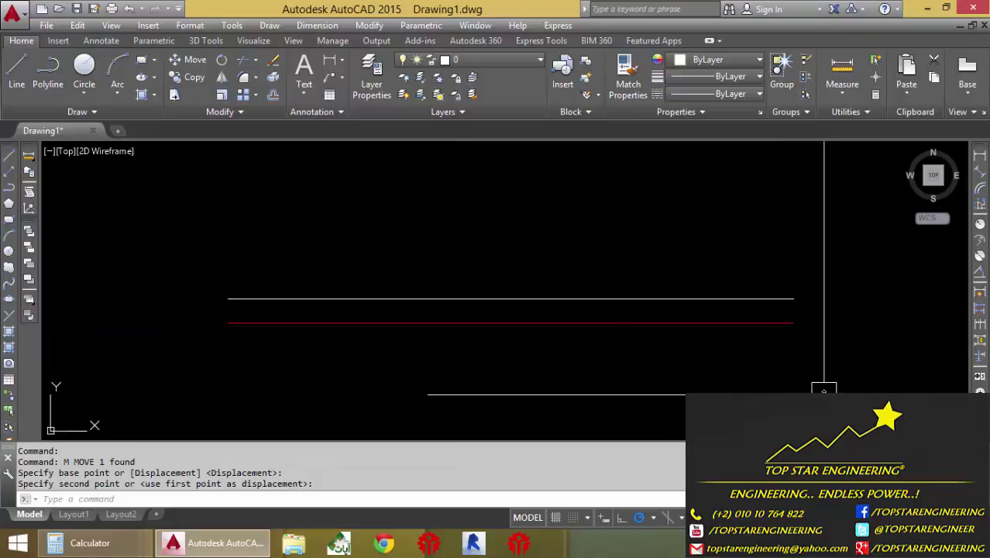
{"action": "scroll", "coordinate": [824, 387], "scroll_direction": "down", "scroll_amount": 2}
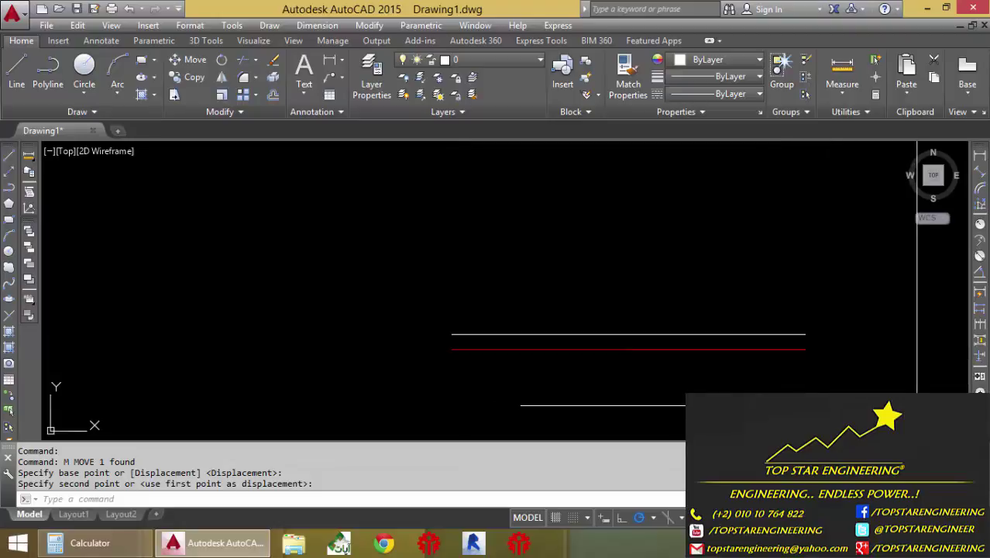
{"action": "middle_click_drag", "start_coordinate": [916, 403], "coordinate": [749, 361]}
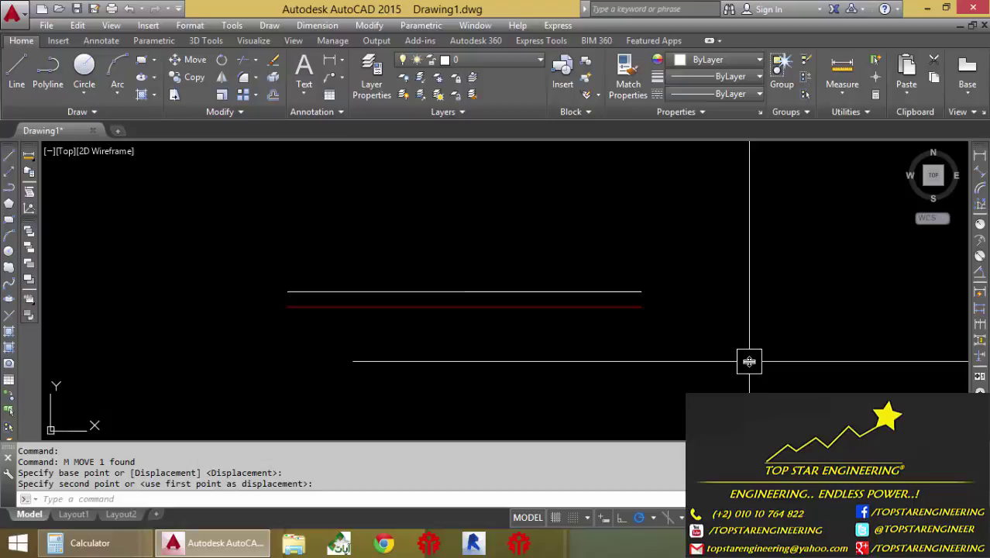
{"action": "mouse_move", "coordinate": [732, 342]}
{"action": "middle_mouse_down"}
{"action": "mouse_move", "coordinate": [535, 286]}
{"action": "mouse_move", "coordinate": [565, 283]}
{"action": "middle_mouse_up"}
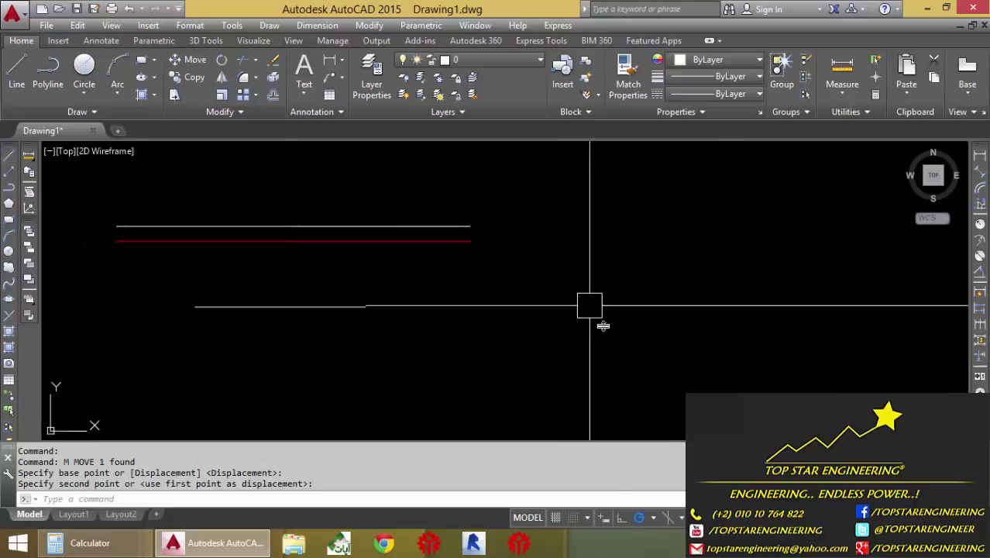